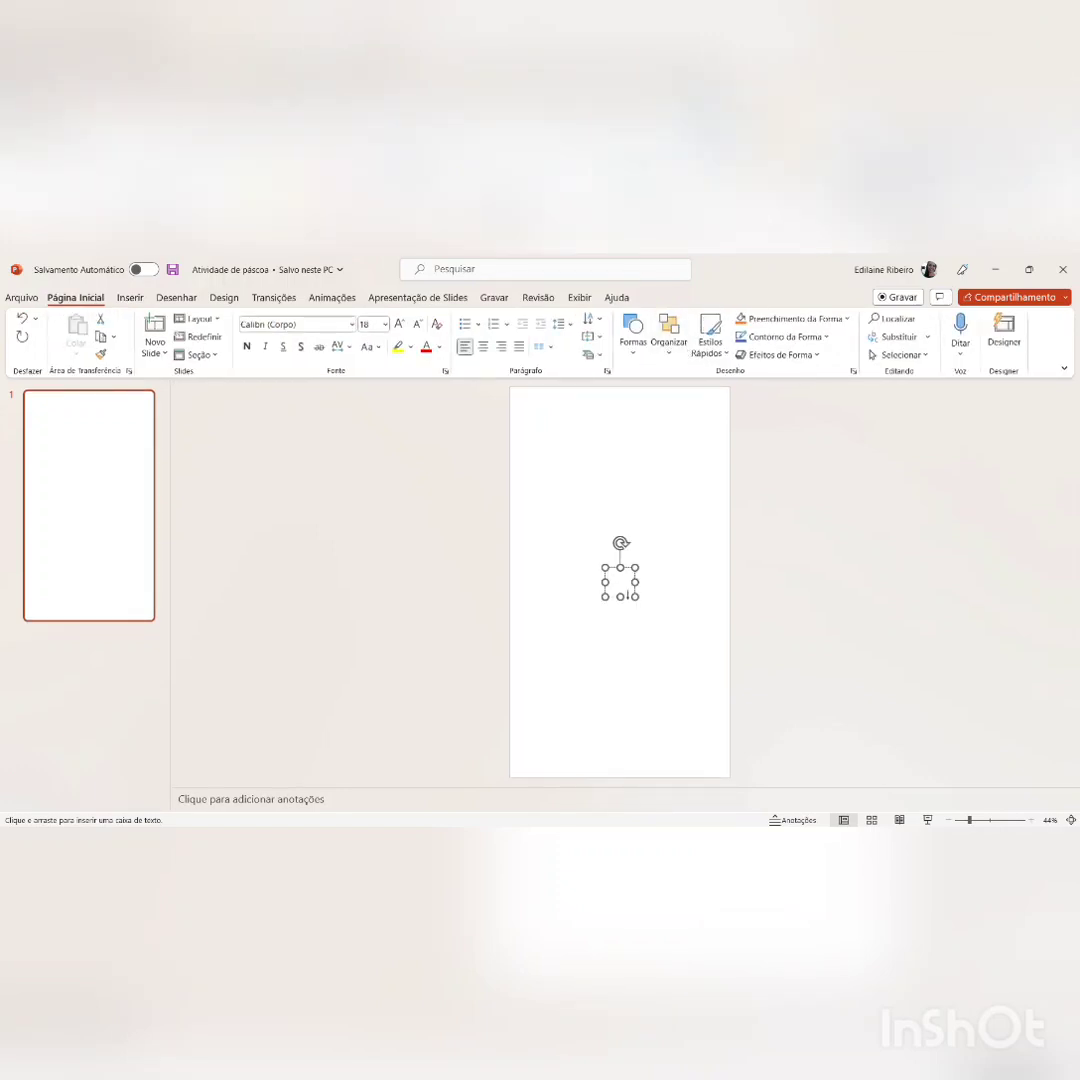
Step: Insert a text box near the top of the slide containing the title "ATIVIDADE DE PÁSCOA"
click(627, 595)
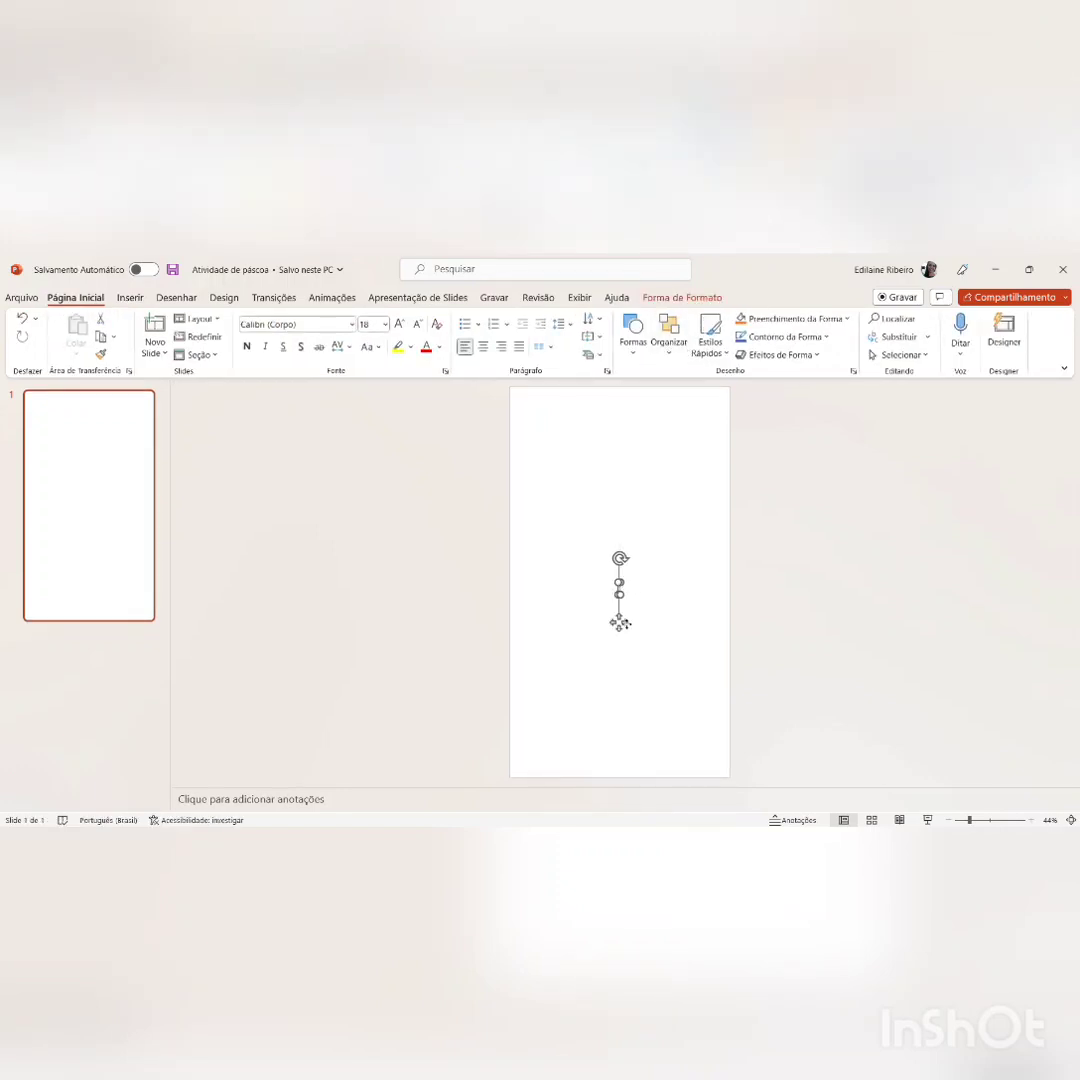
drag(620, 624, 684, 472)
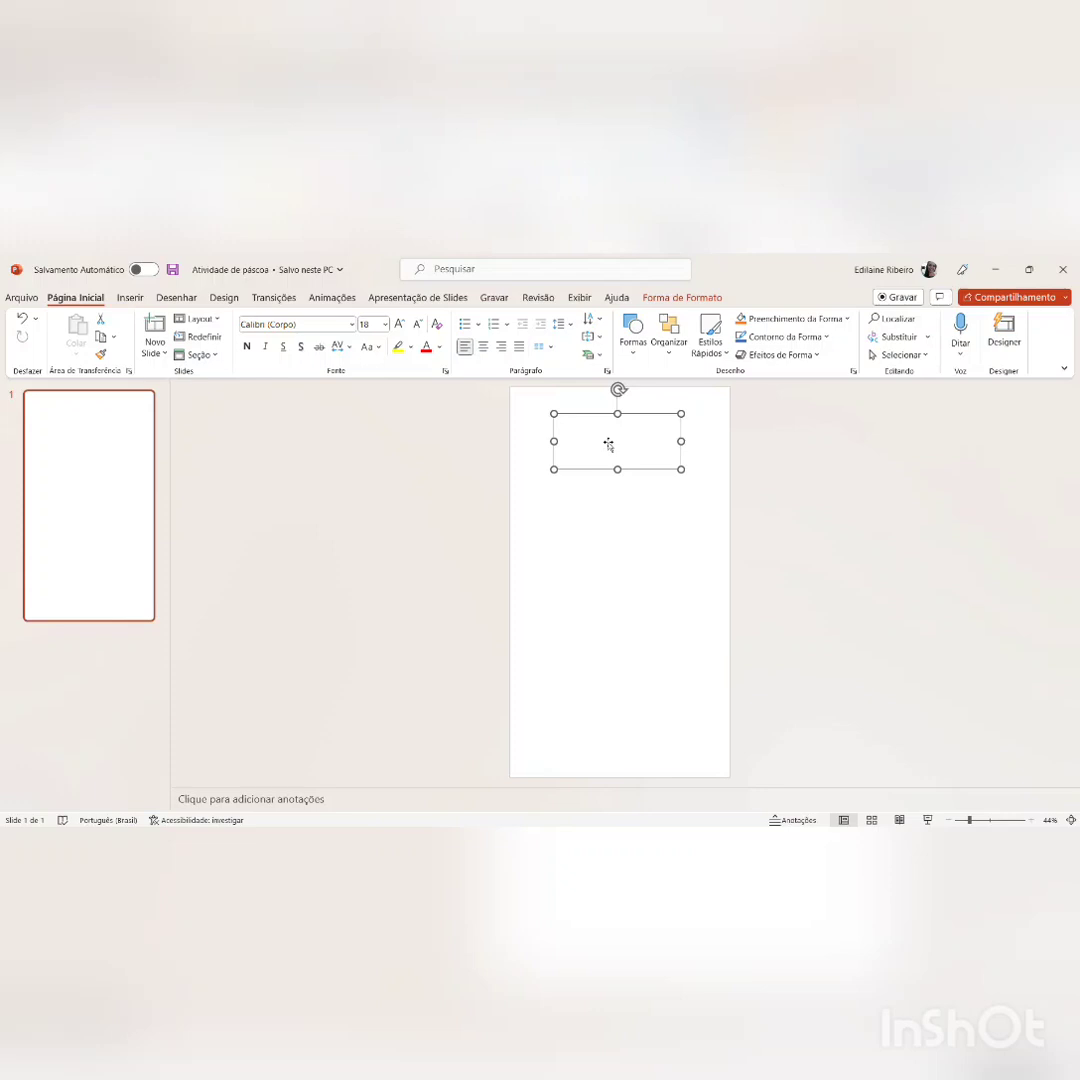
drag(608, 443, 587, 458)
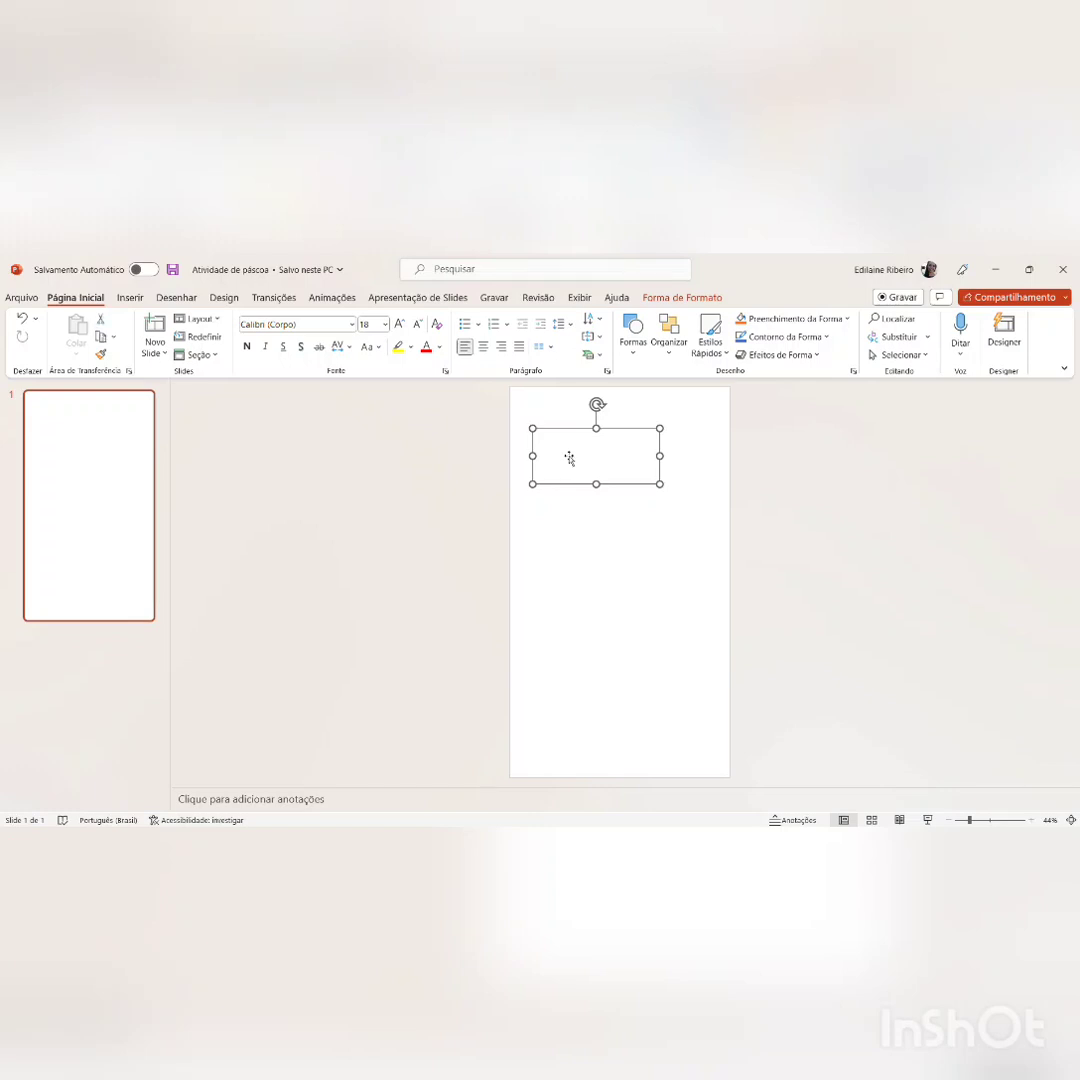
click(569, 458)
text(ATIVIDADE DE PÁSCOA)
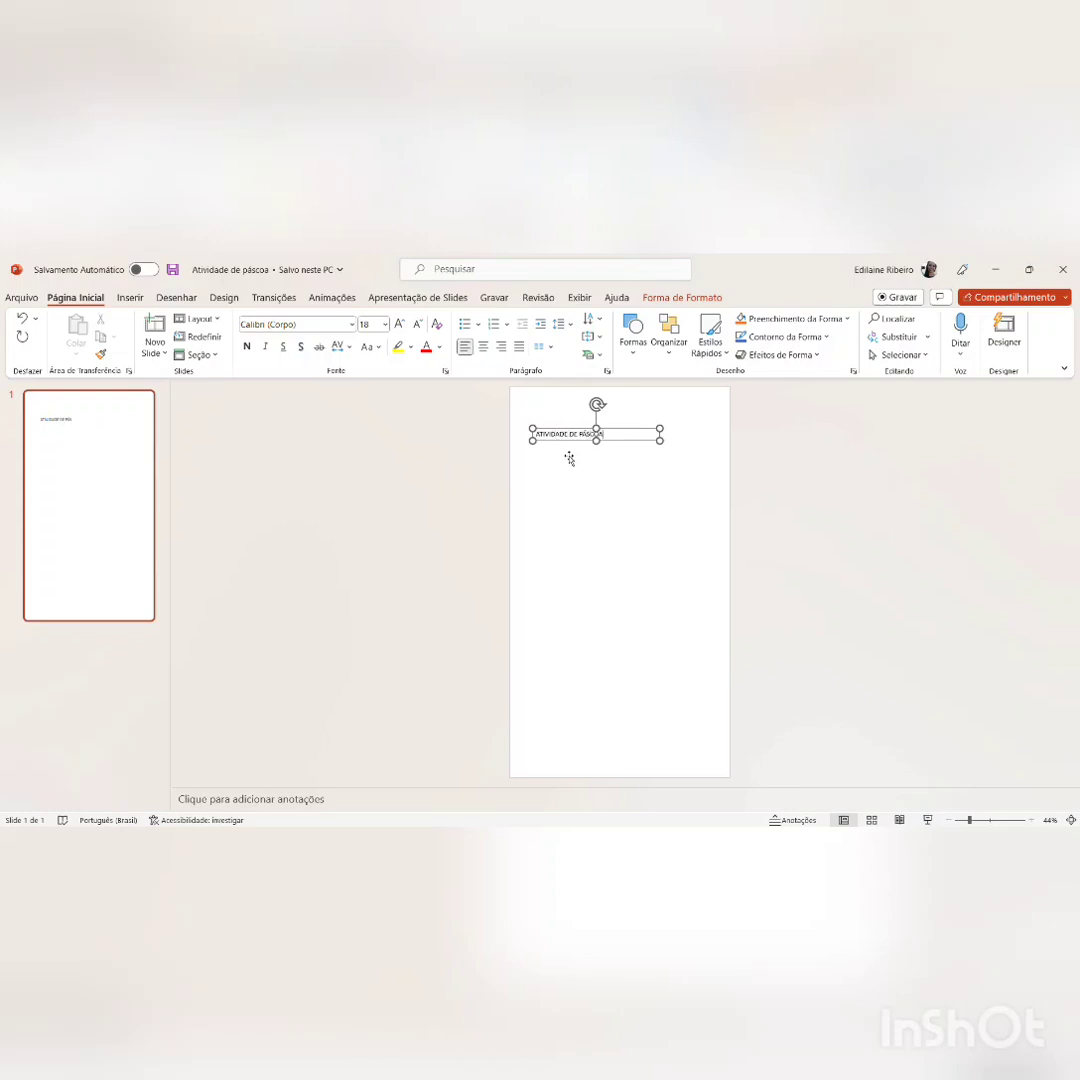
click(652, 450)
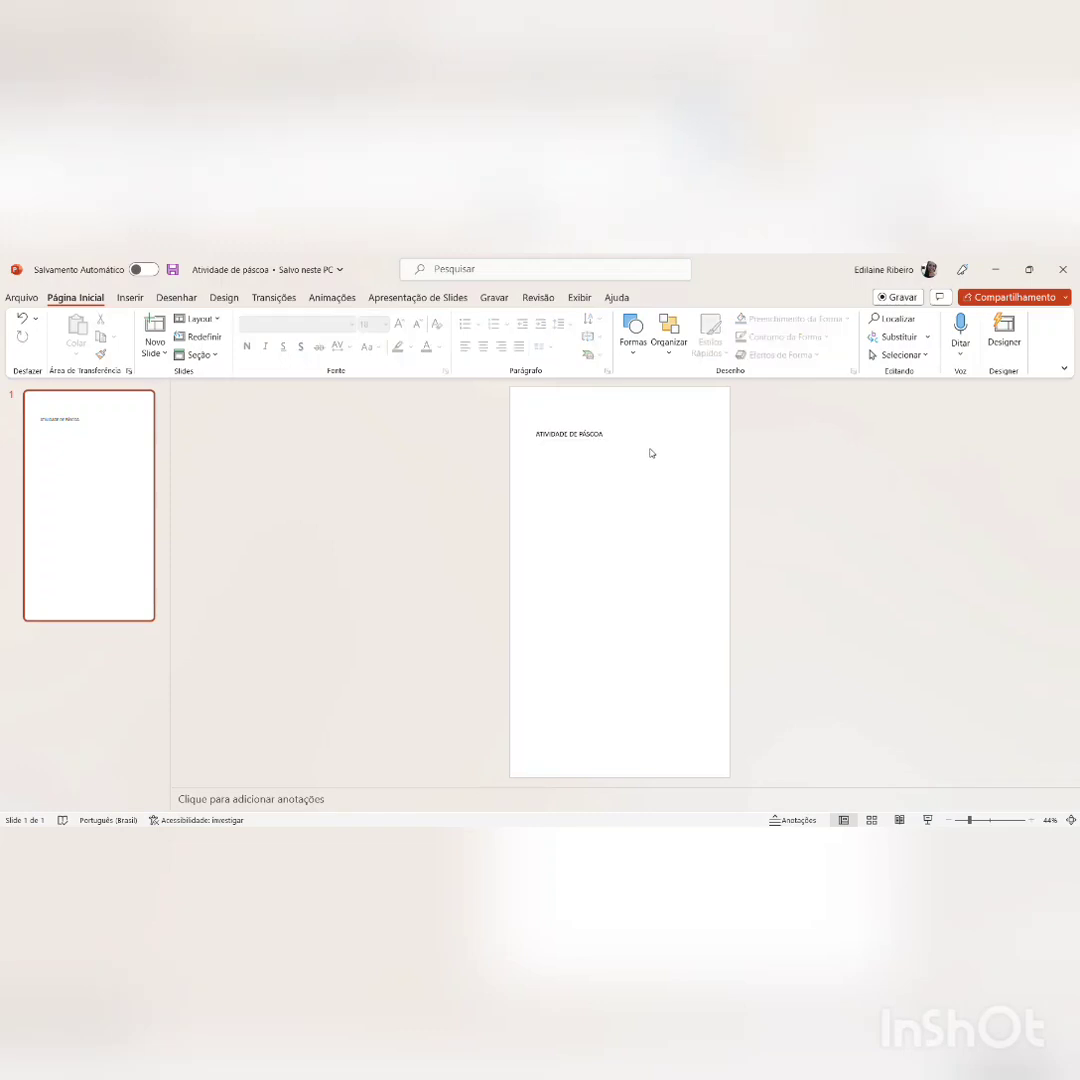
Step: Format the title text as Arial, size 30
click(609, 441)
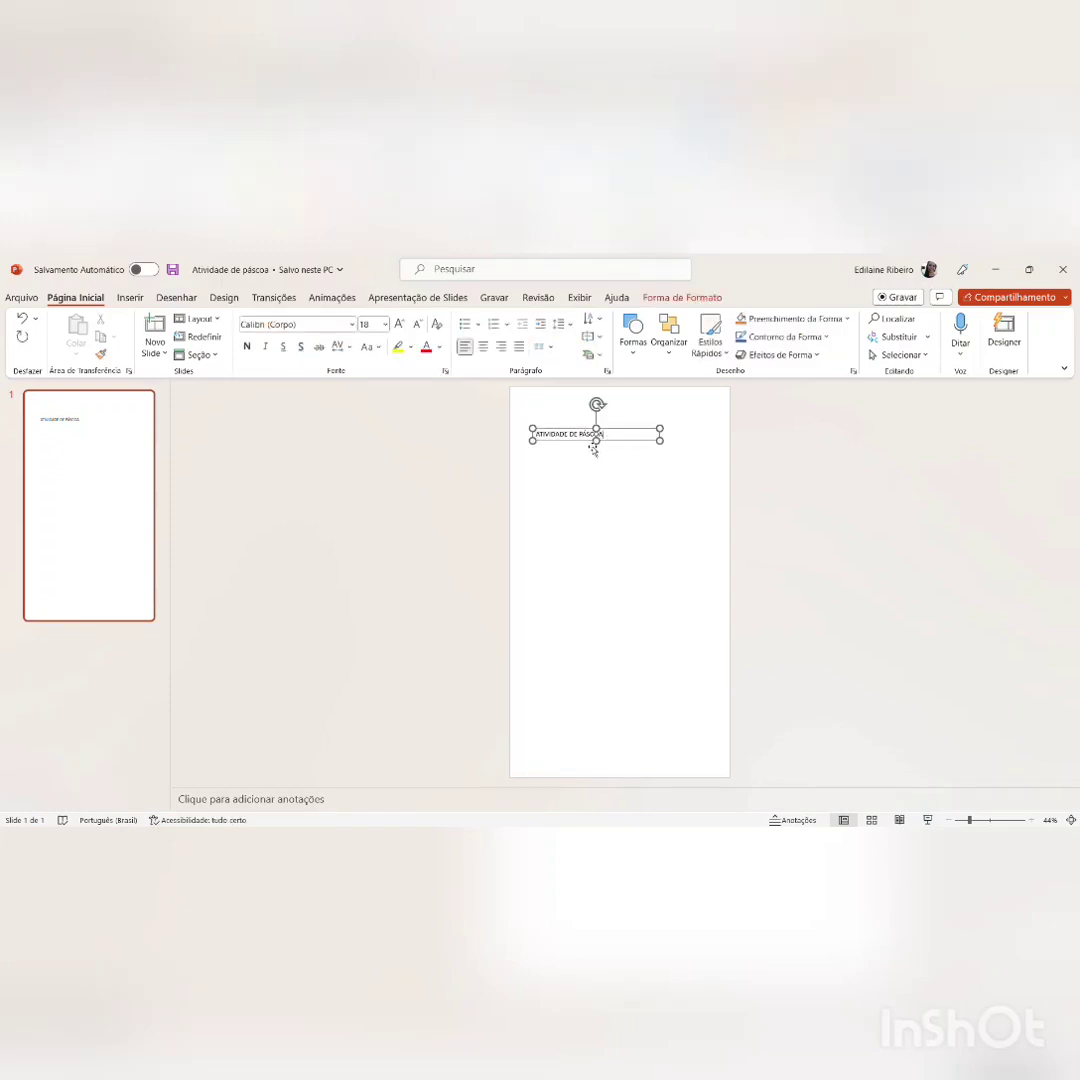
click(372, 324)
text(30)
key(Return)
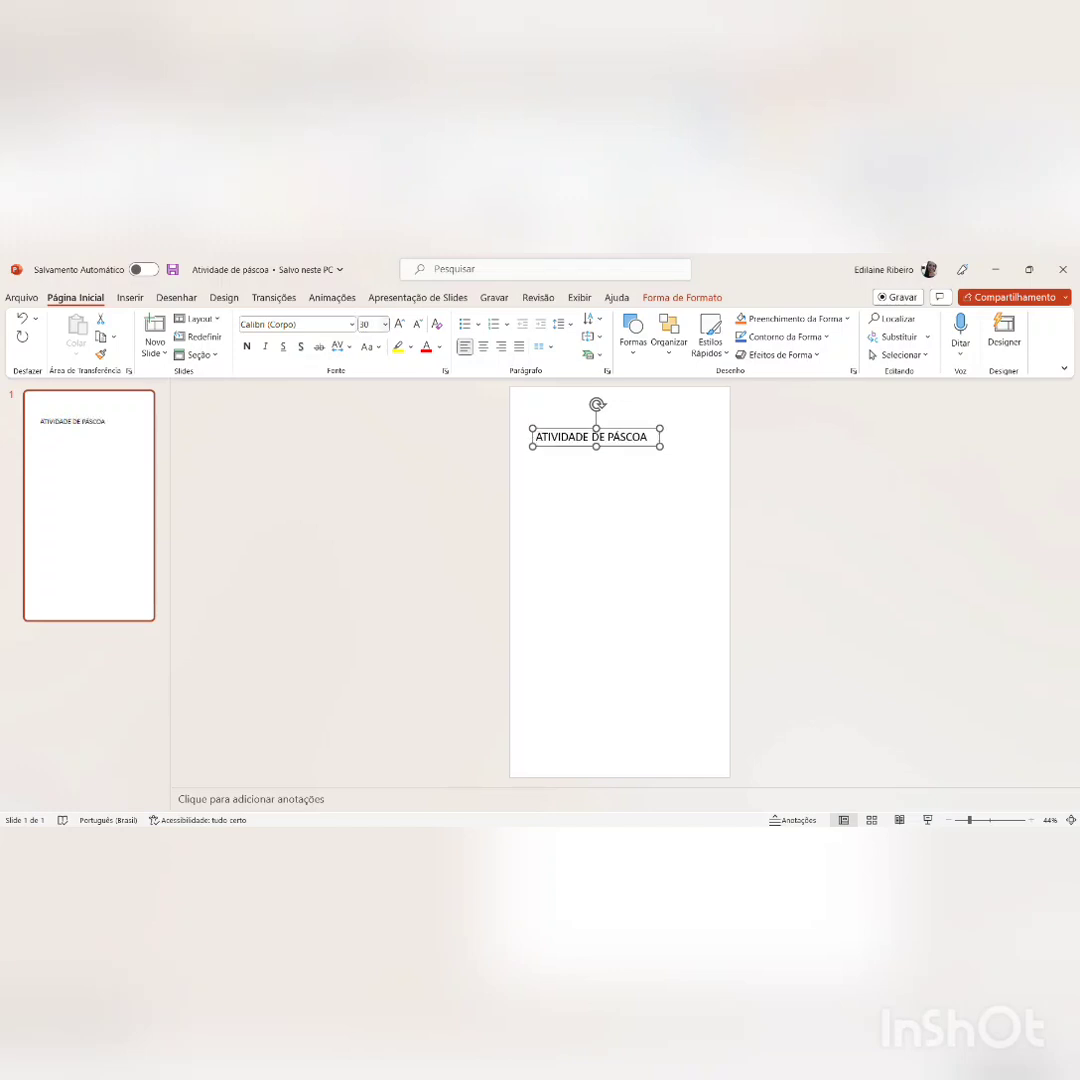
click(281, 325)
text(Ar)
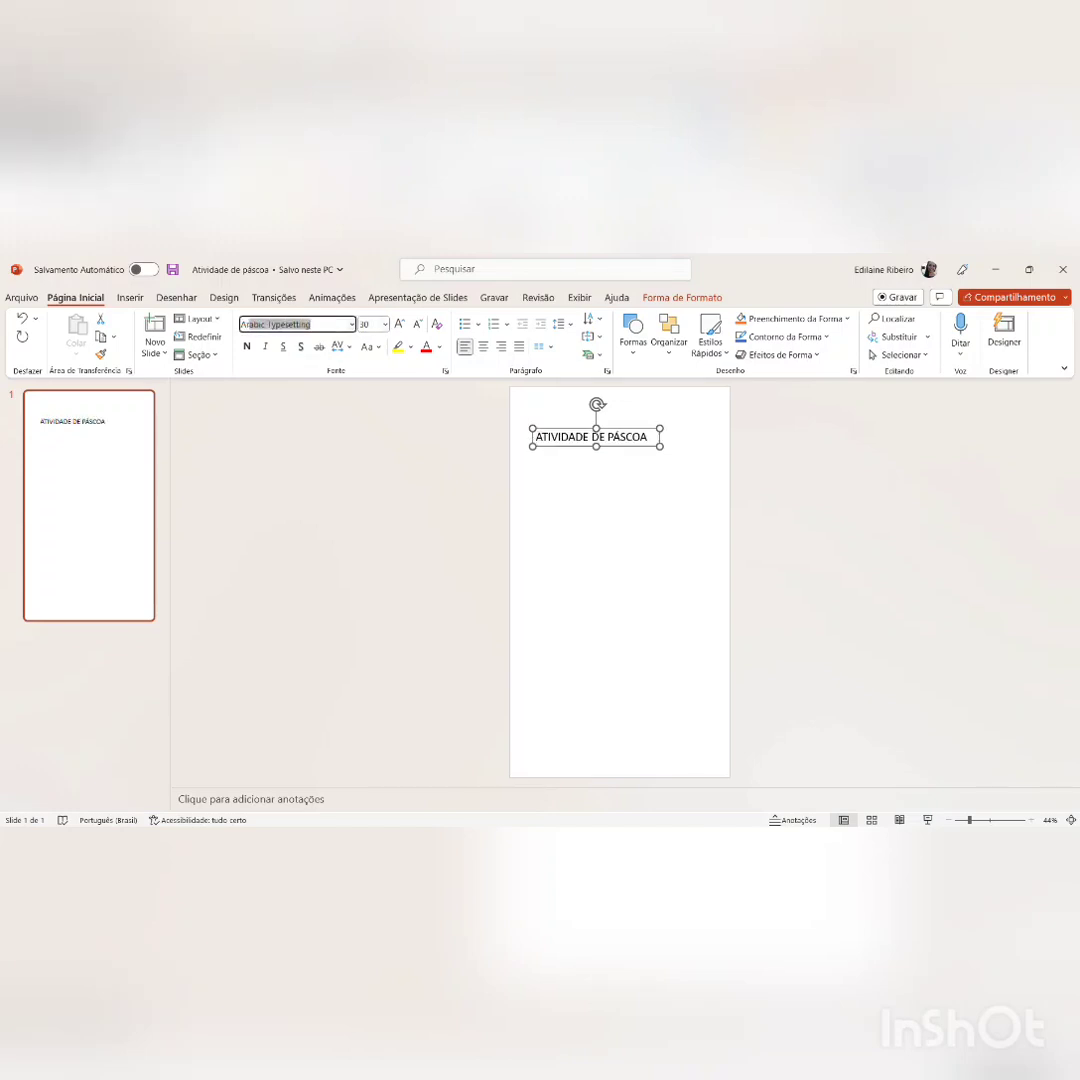
text(i)
key(BackSpace)
key(BackSpace)
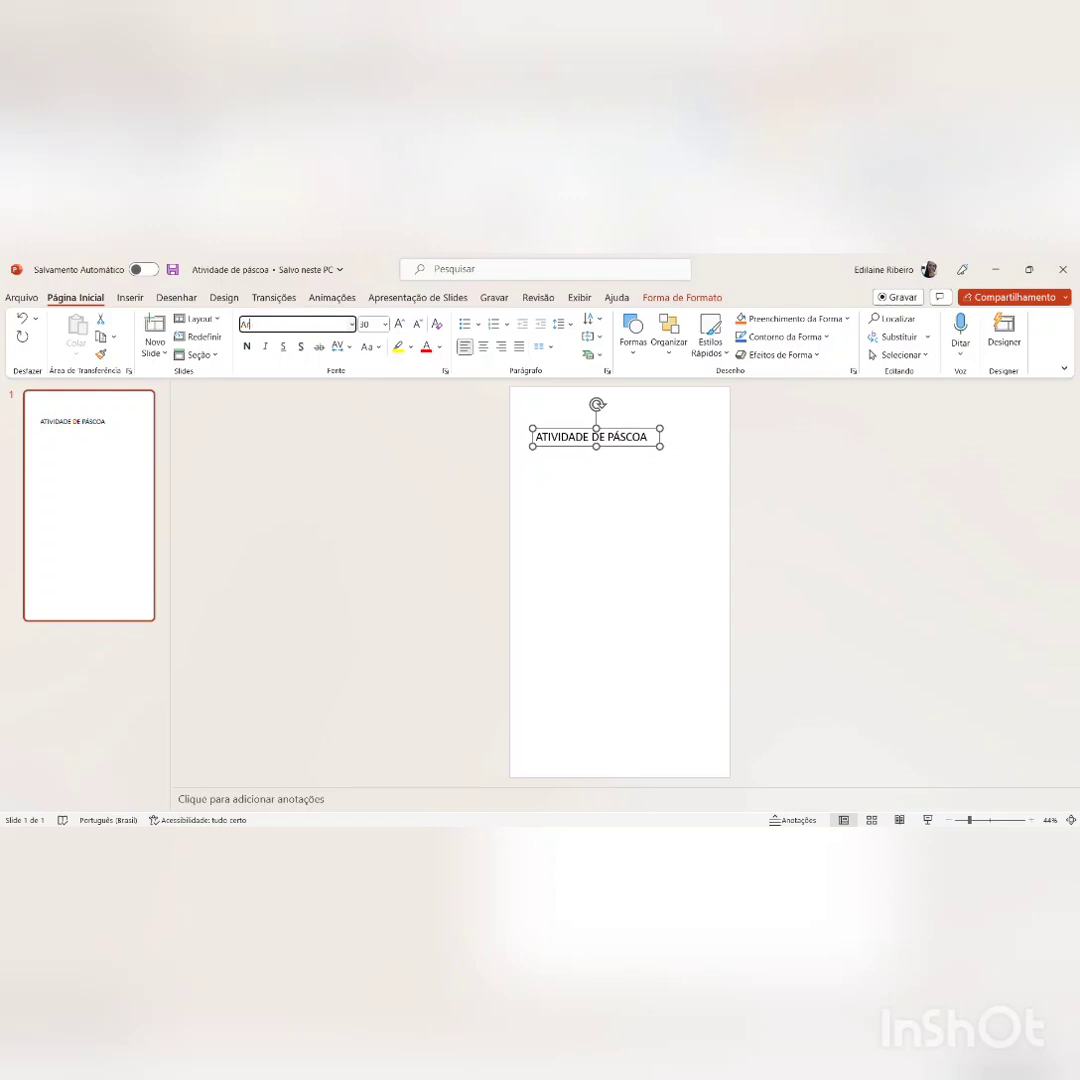
text(rial)
key(Return)
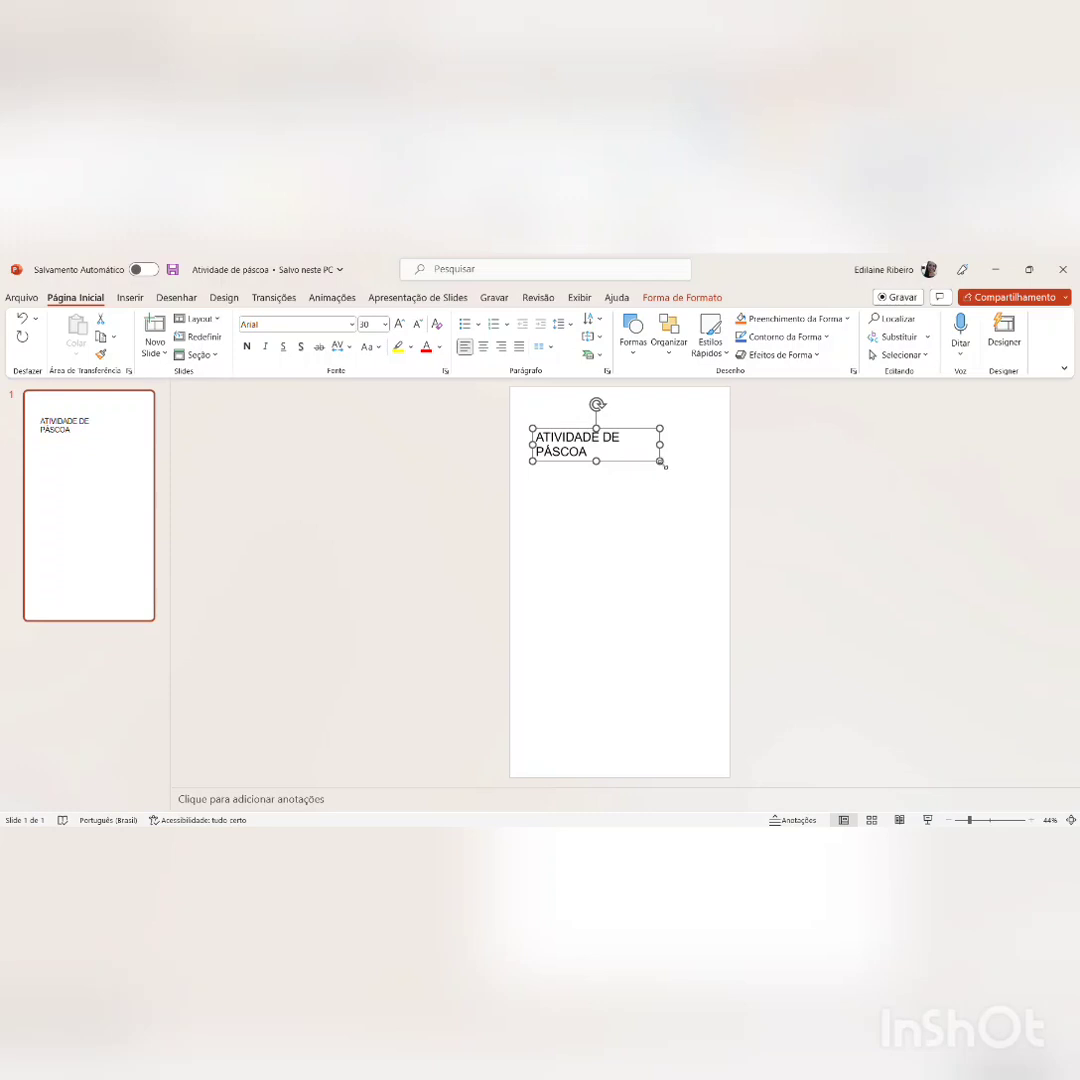
Step: Widen the title's text box so the title fits on one line, and centre it slightly lower near the slide's top
drag(663, 466, 686, 427)
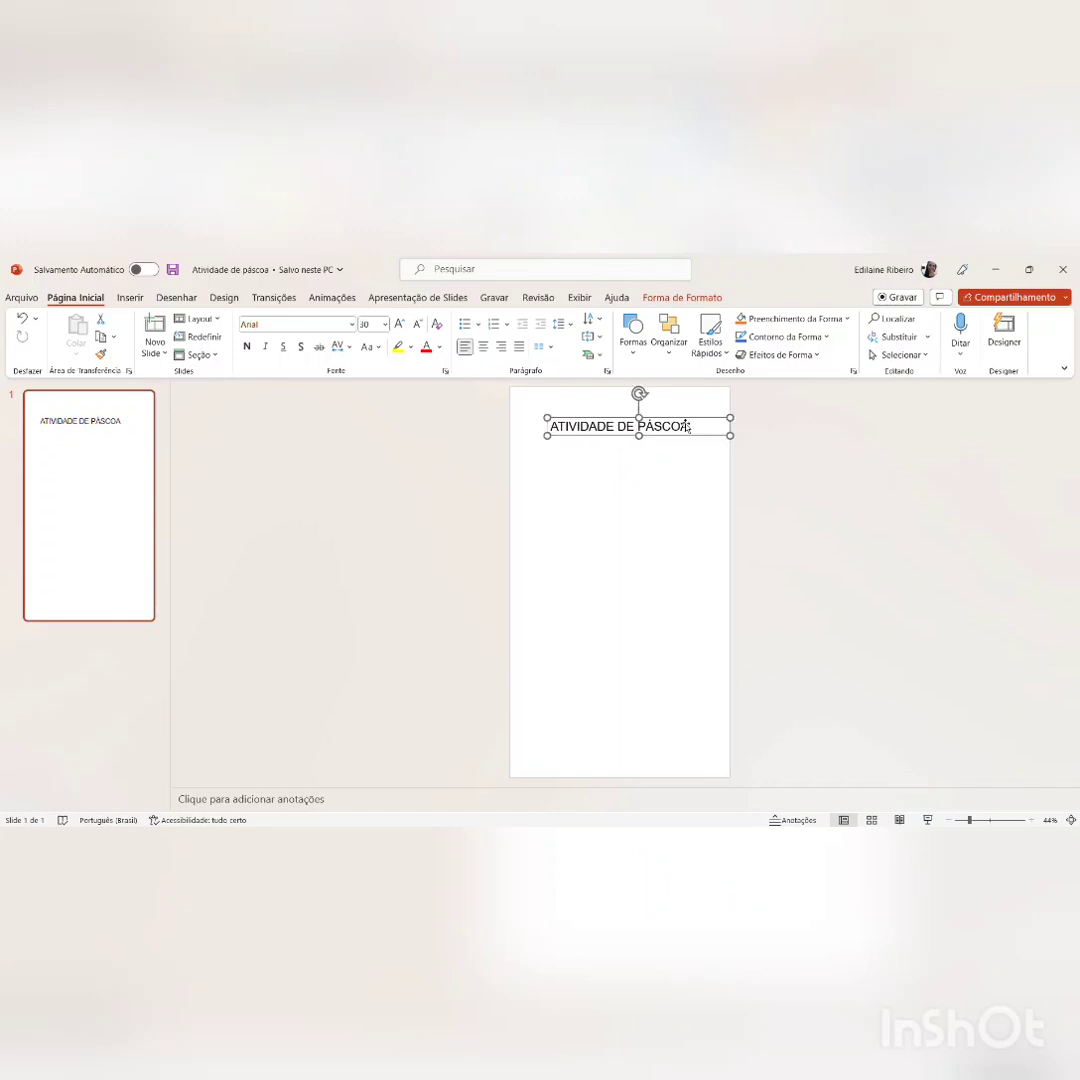
click(651, 481)
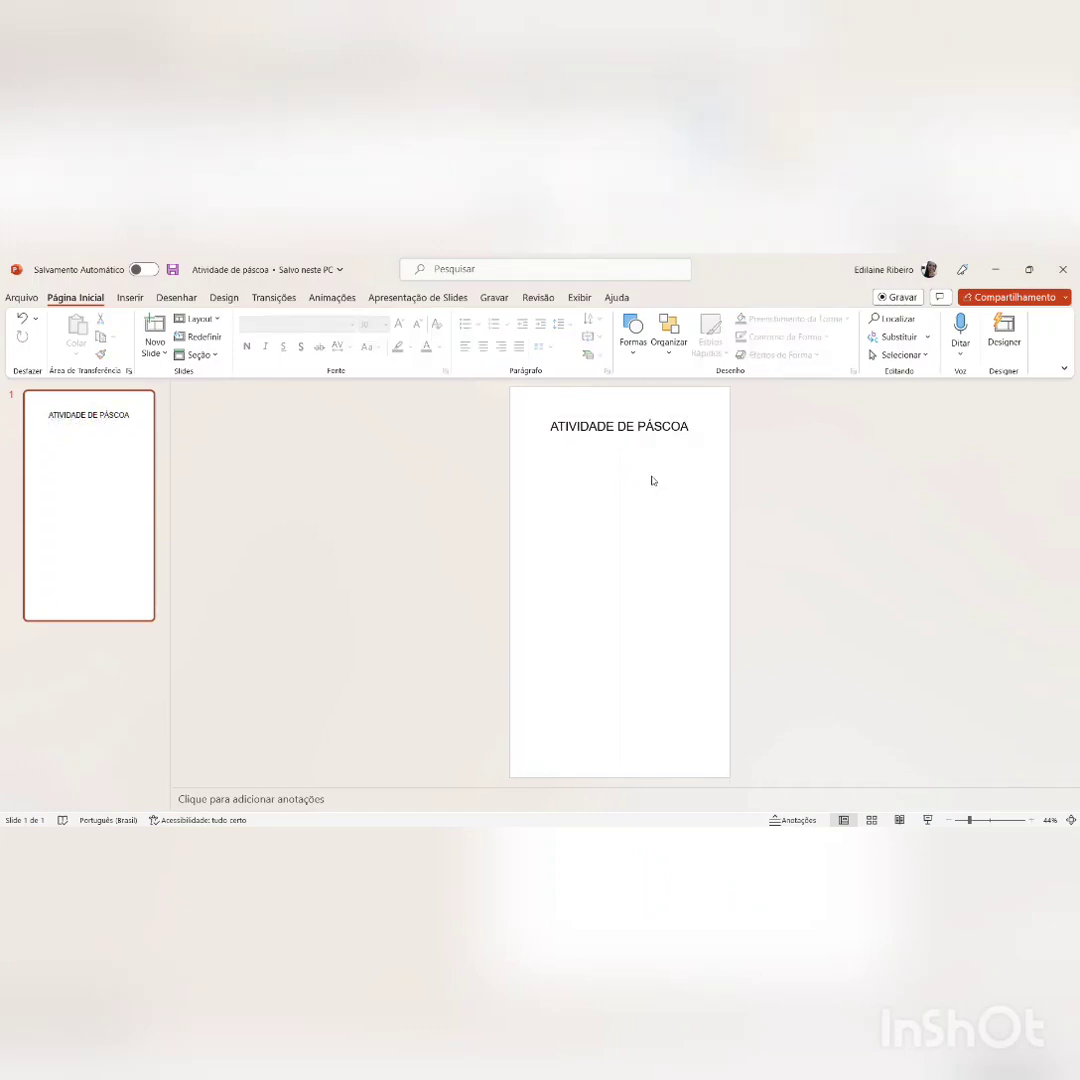
click(641, 432)
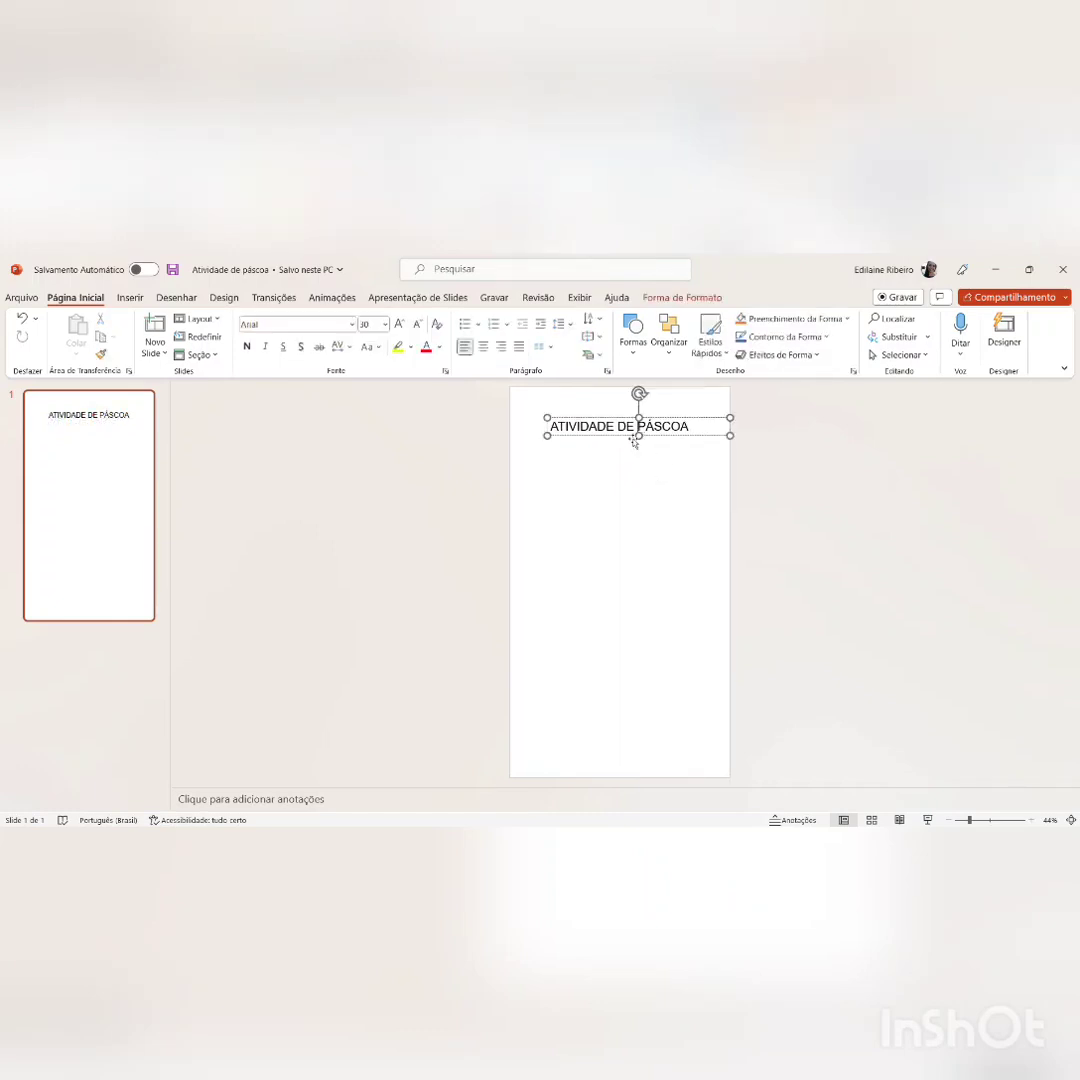
drag(628, 440, 626, 473)
click(580, 428)
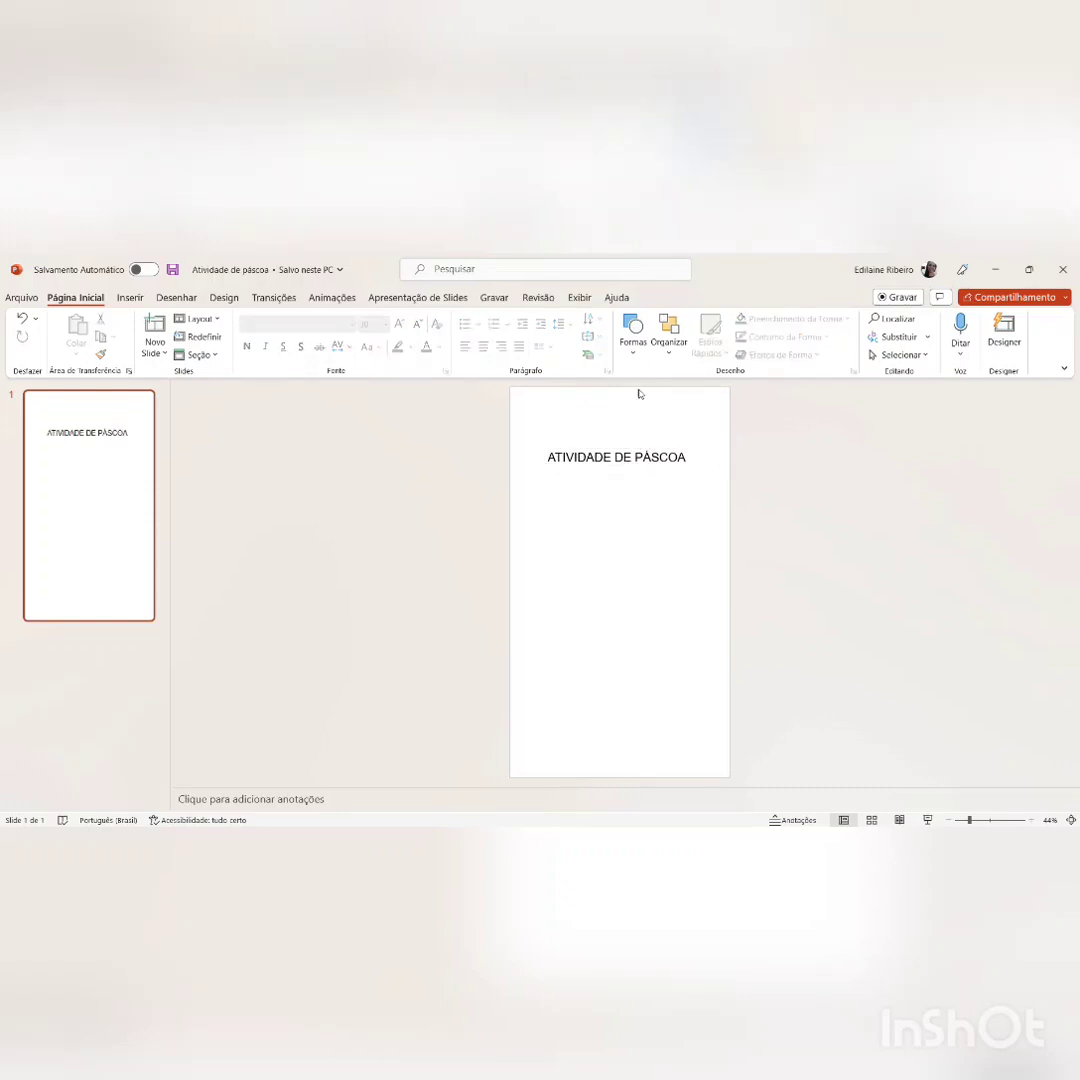
Step: Insert a text box reading "NOME:" above the title and widen it so the label fits on one line
click(130, 298)
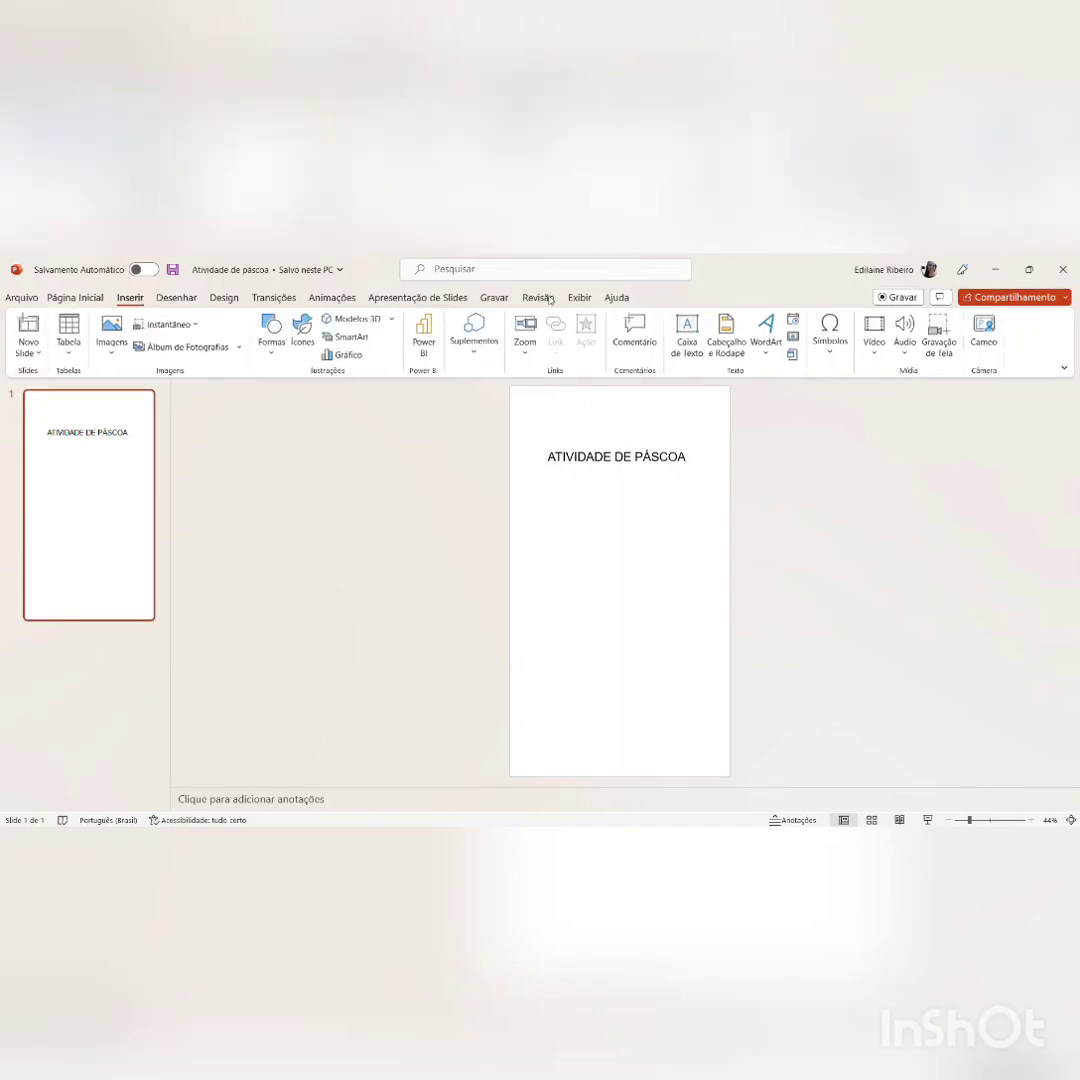
click(692, 362)
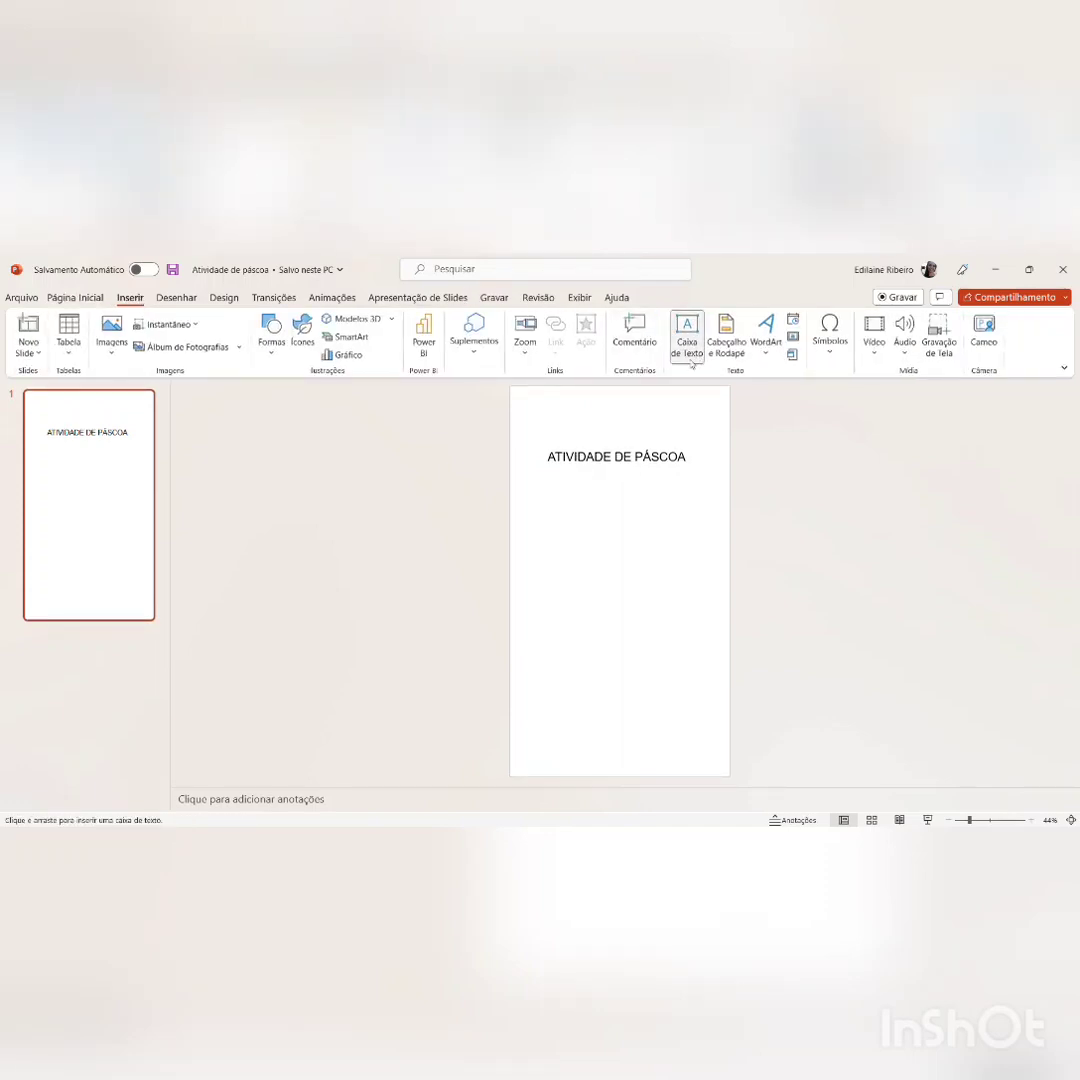
click(559, 429)
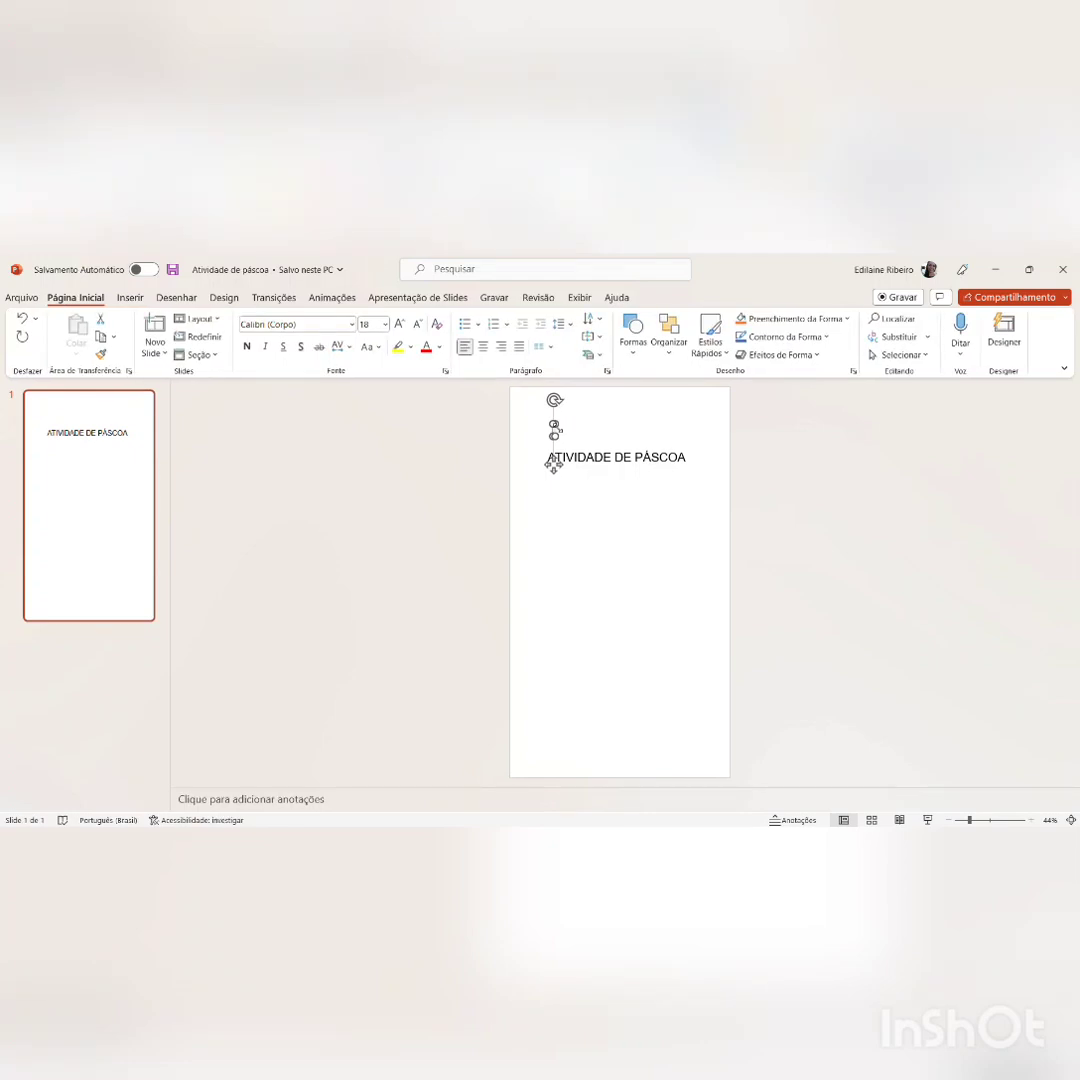
text(NOM)
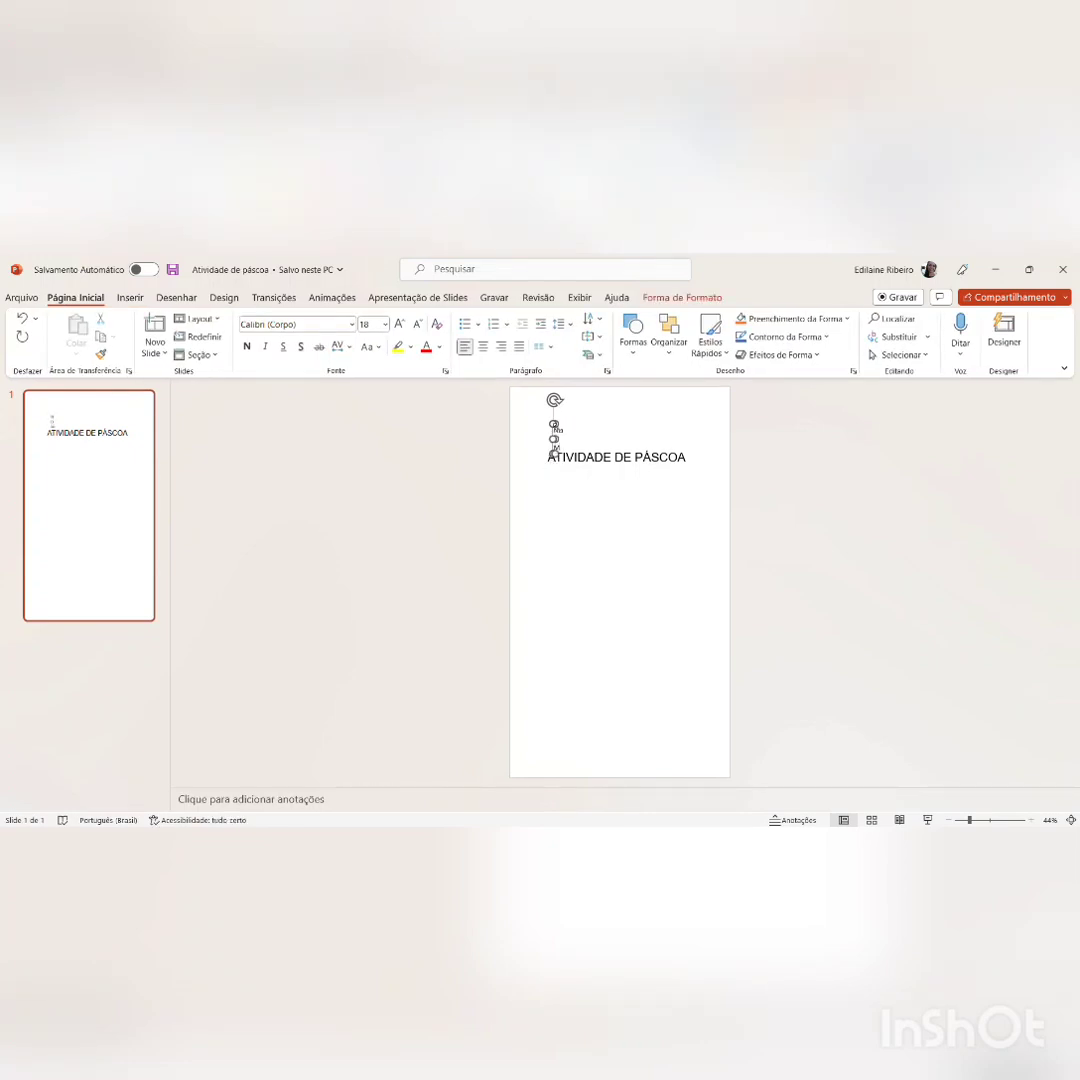
text(E:)
click(577, 551)
click(556, 445)
drag(556, 471, 641, 446)
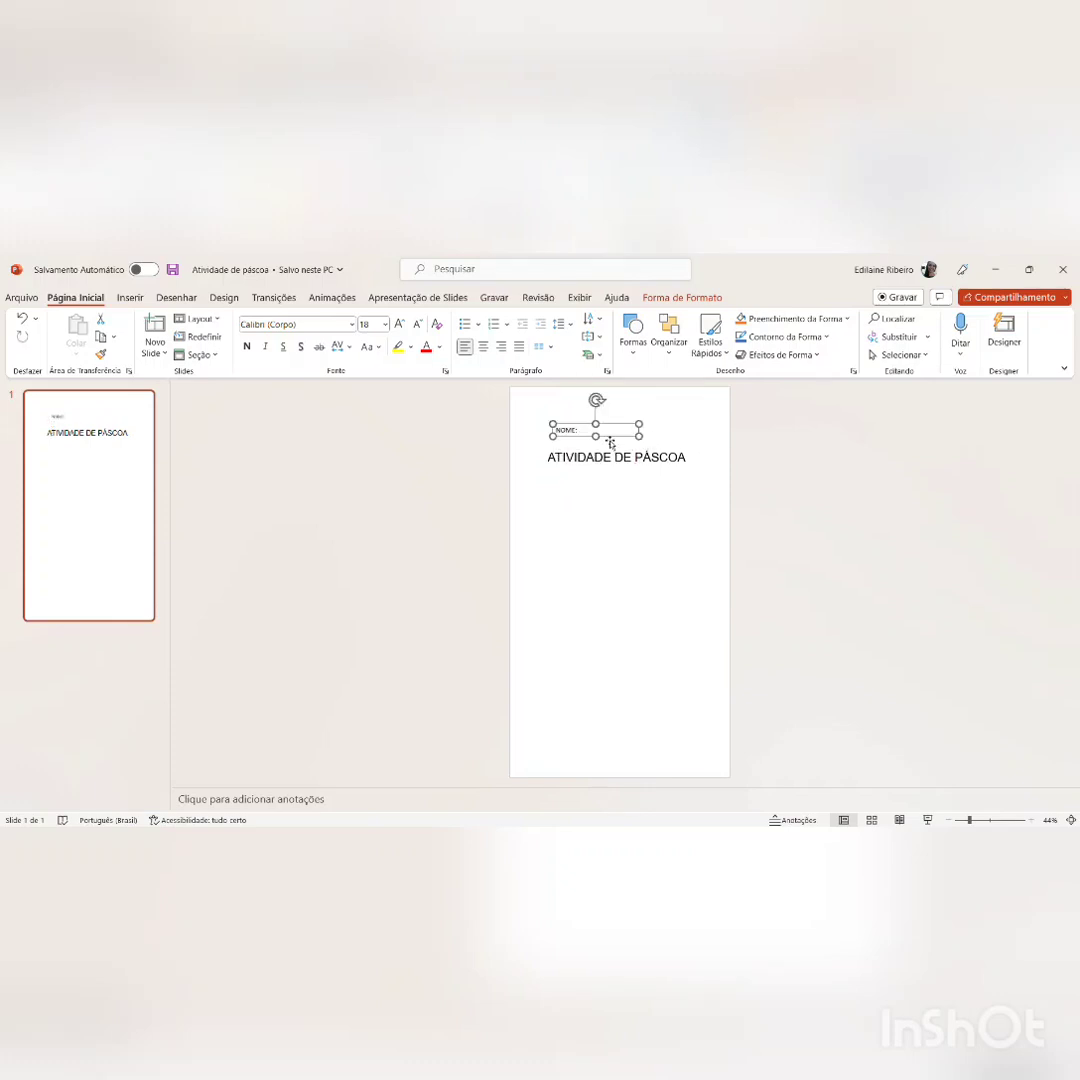
Step: Set the font size of the "NOME:" label to 20
click(372, 325)
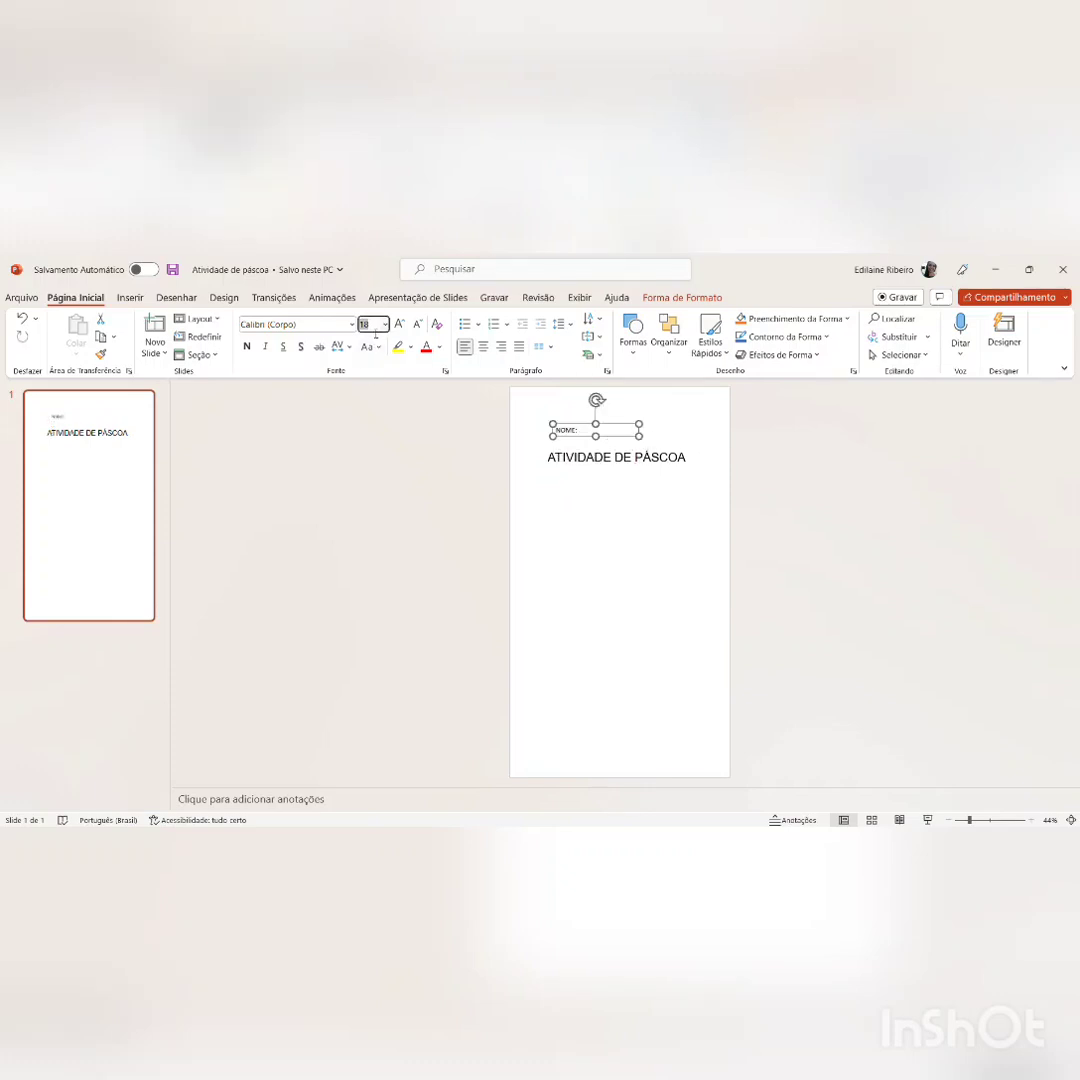
text(20)
key(Return)
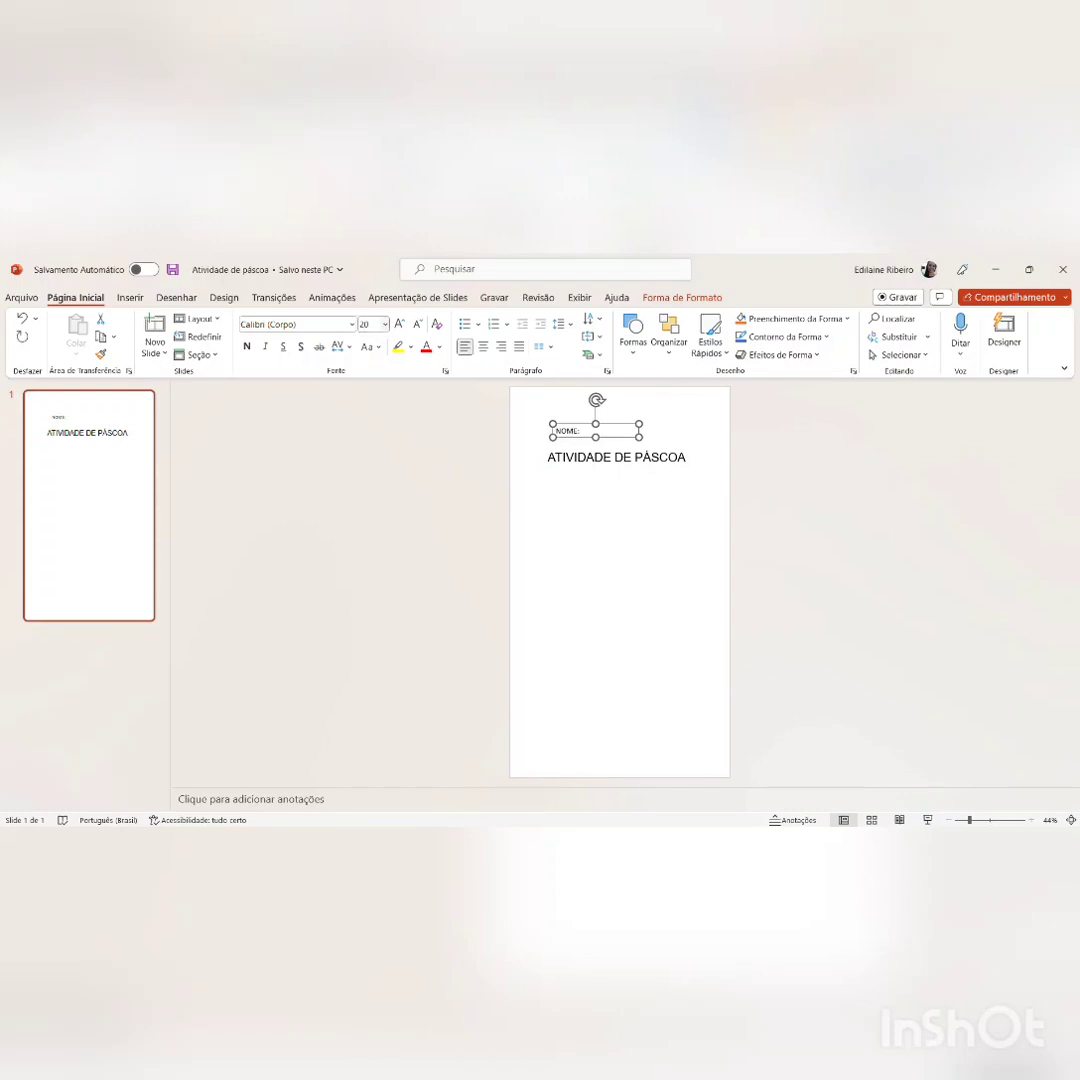
Step: Format the "NOME:" label as Arial, size 25, and move it up towards the slide's left edge
click(372, 325)
text(25)
key(Return)
click(300, 324)
text(Arial)
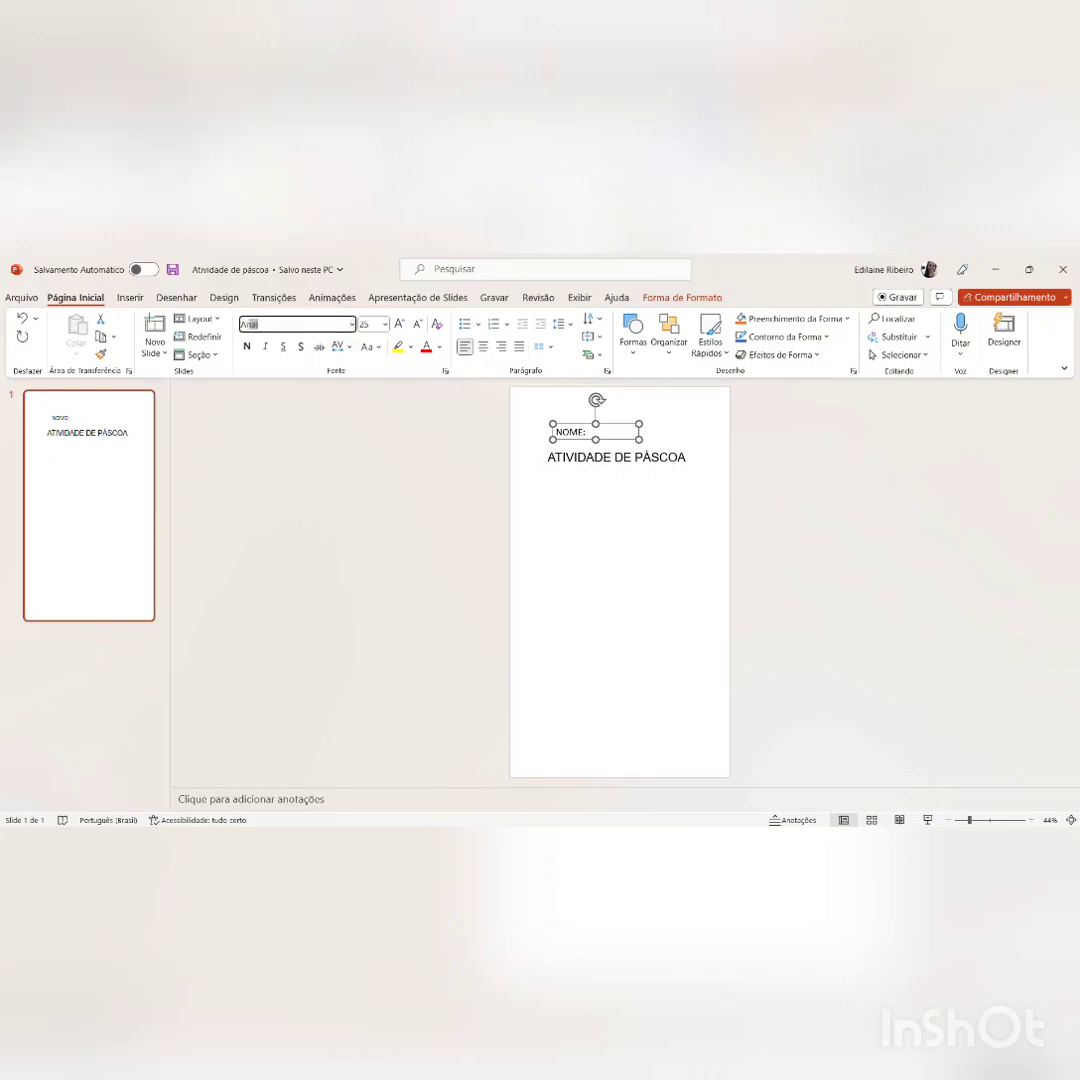
key(Return)
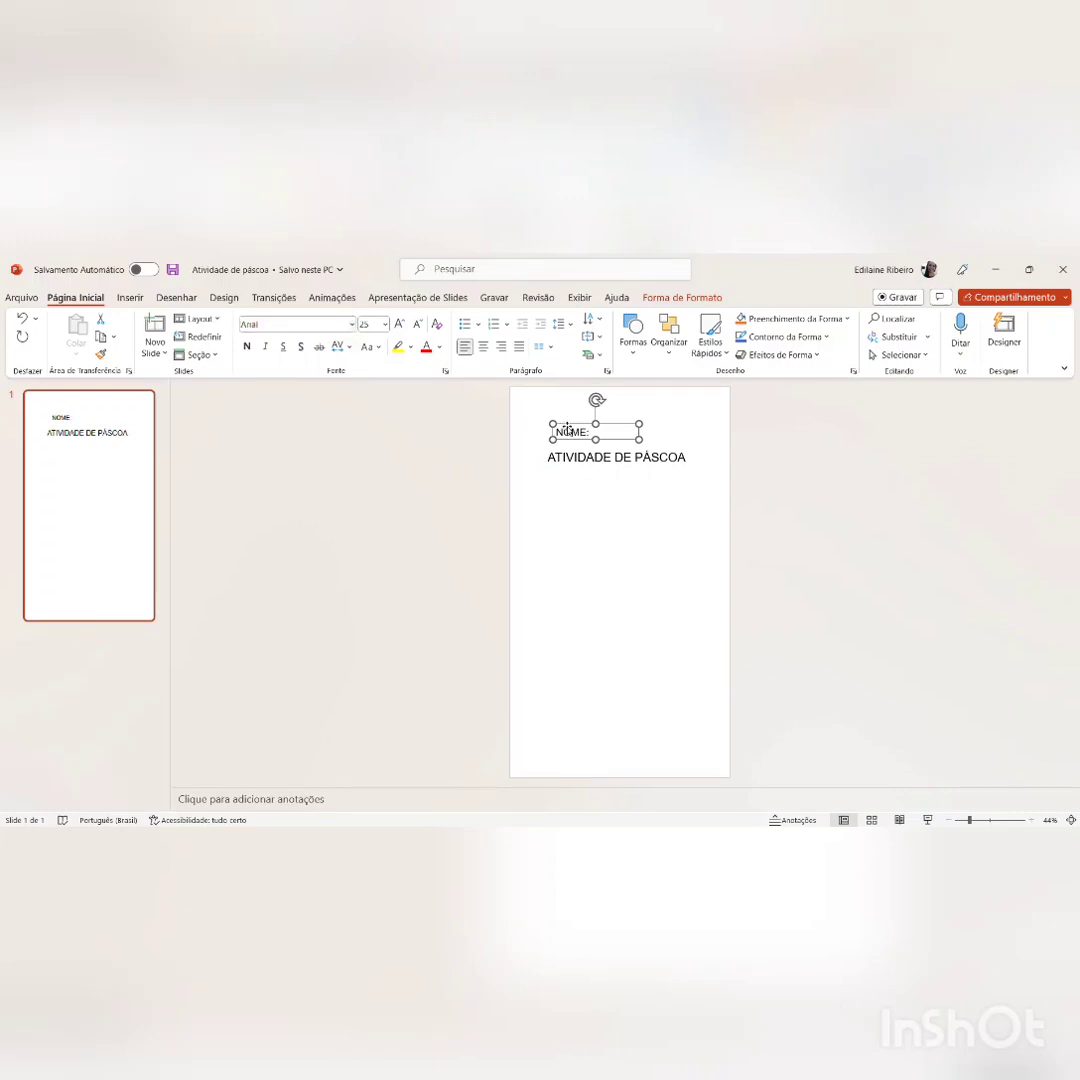
drag(566, 432, 544, 424)
click(639, 427)
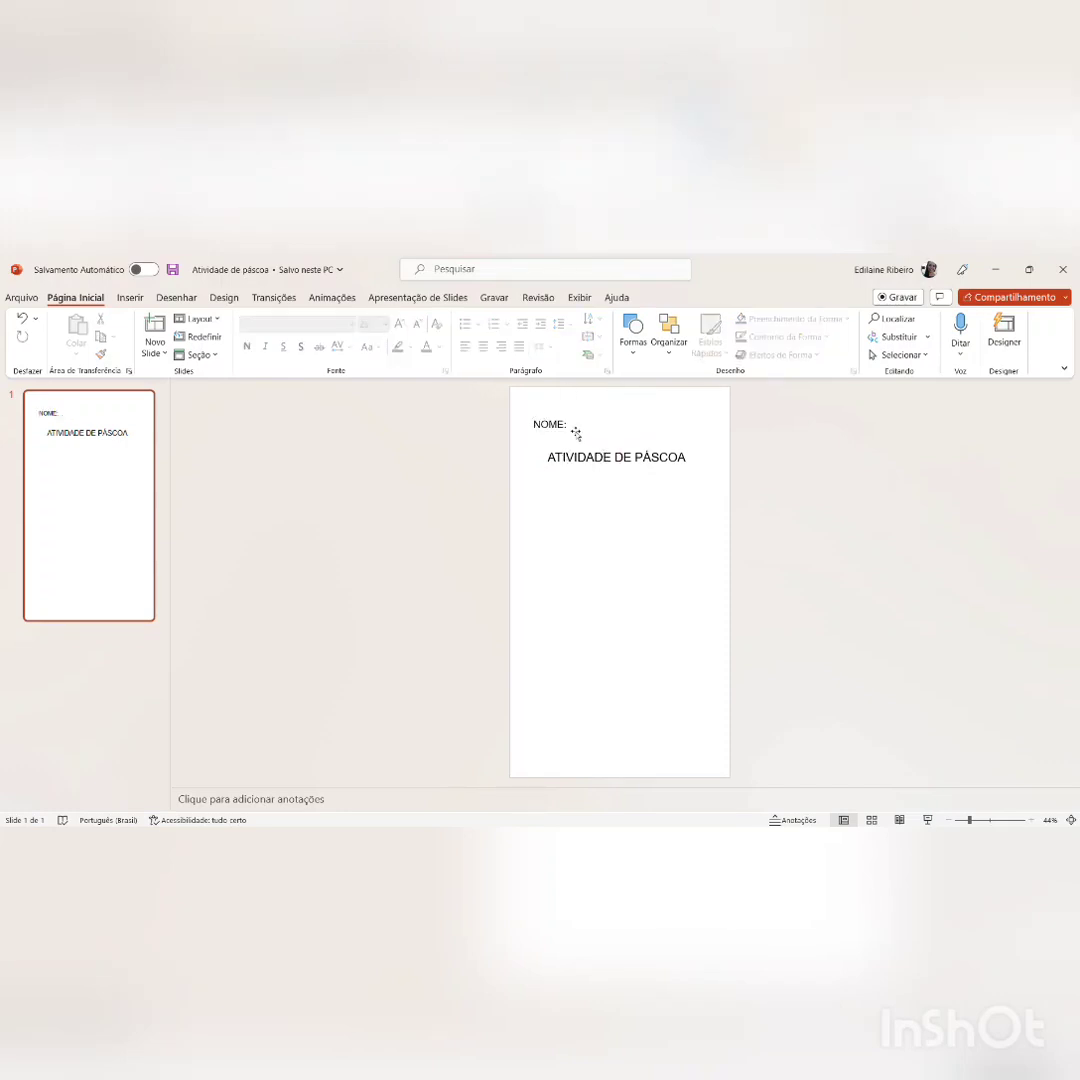
click(160, 300)
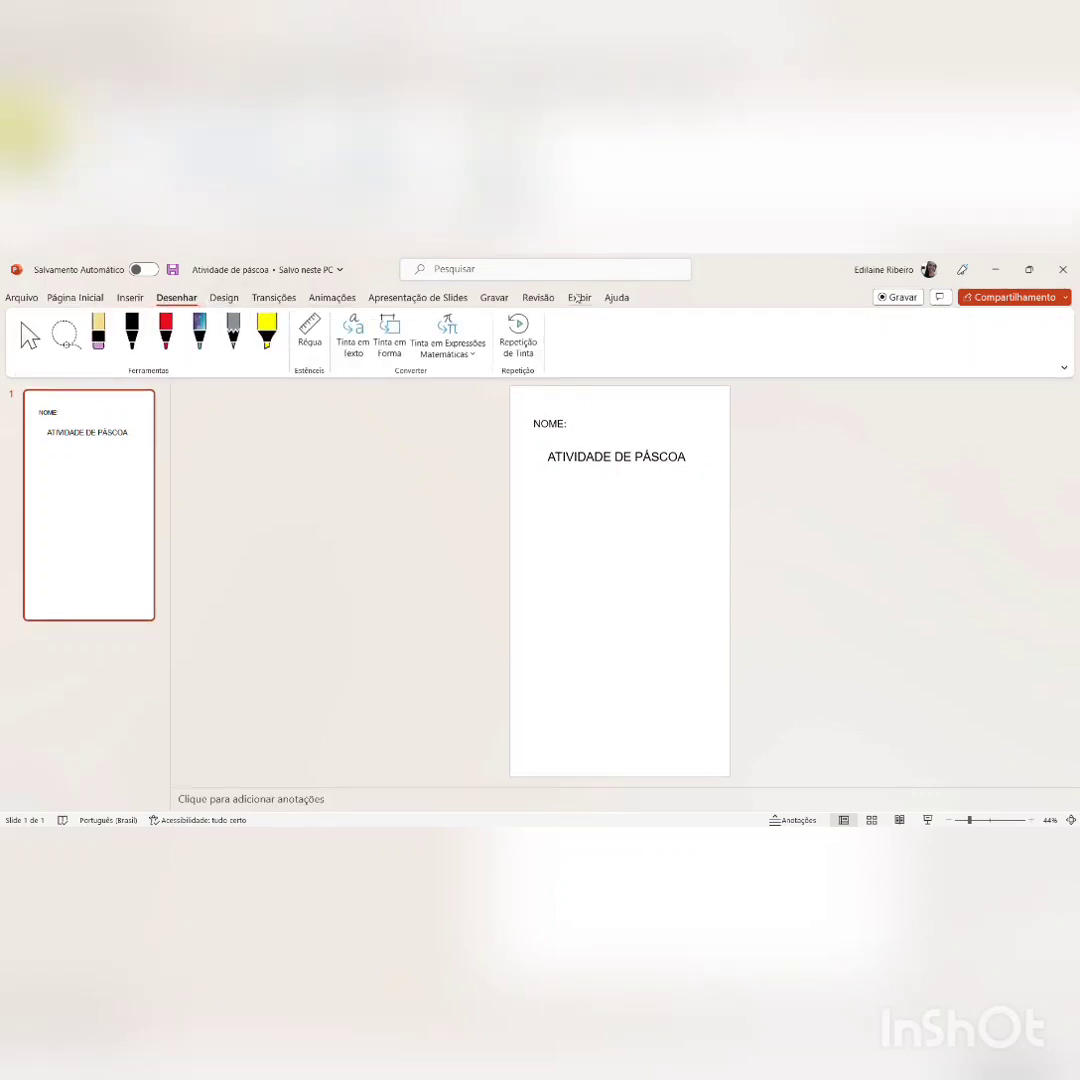
click(222, 299)
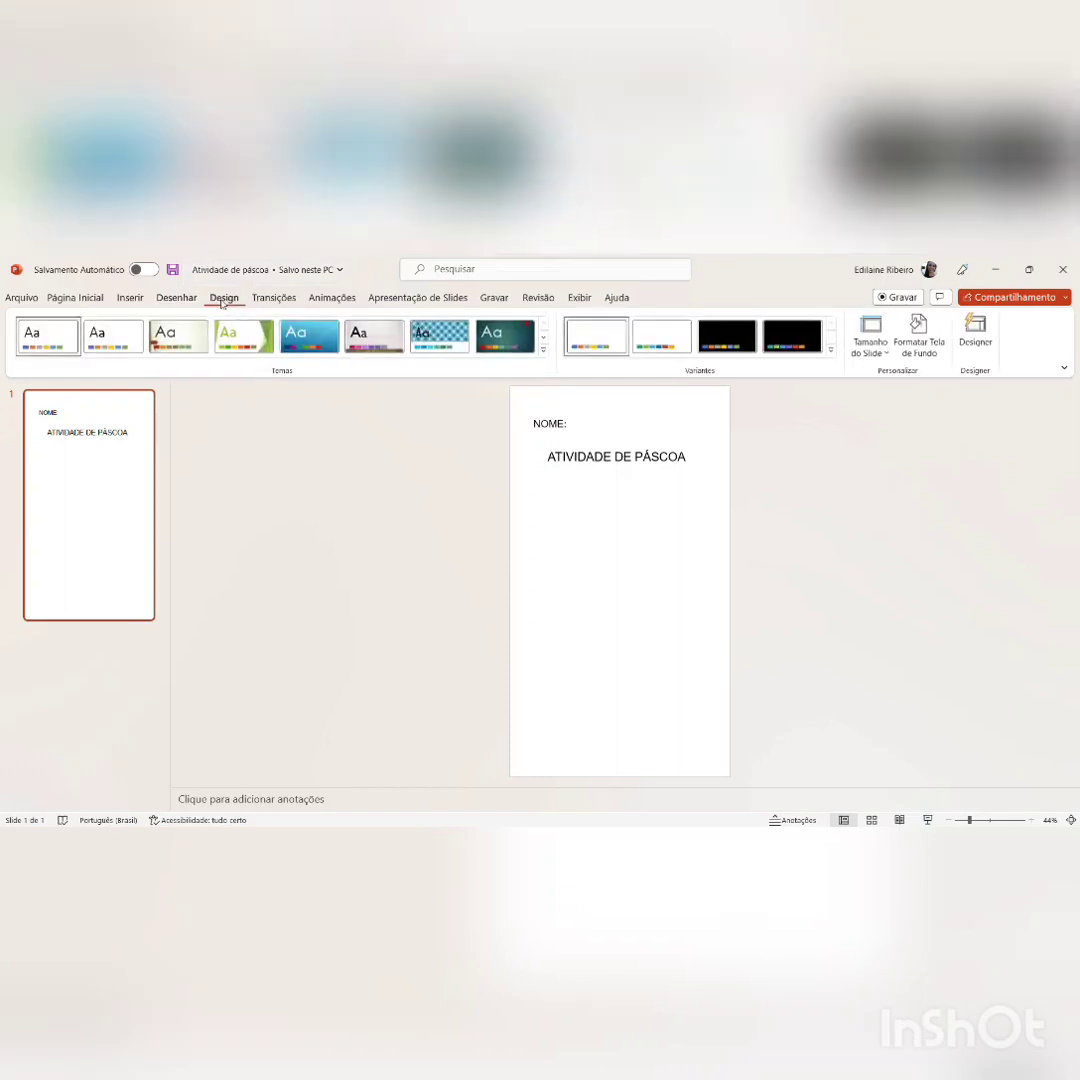
click(274, 299)
click(319, 299)
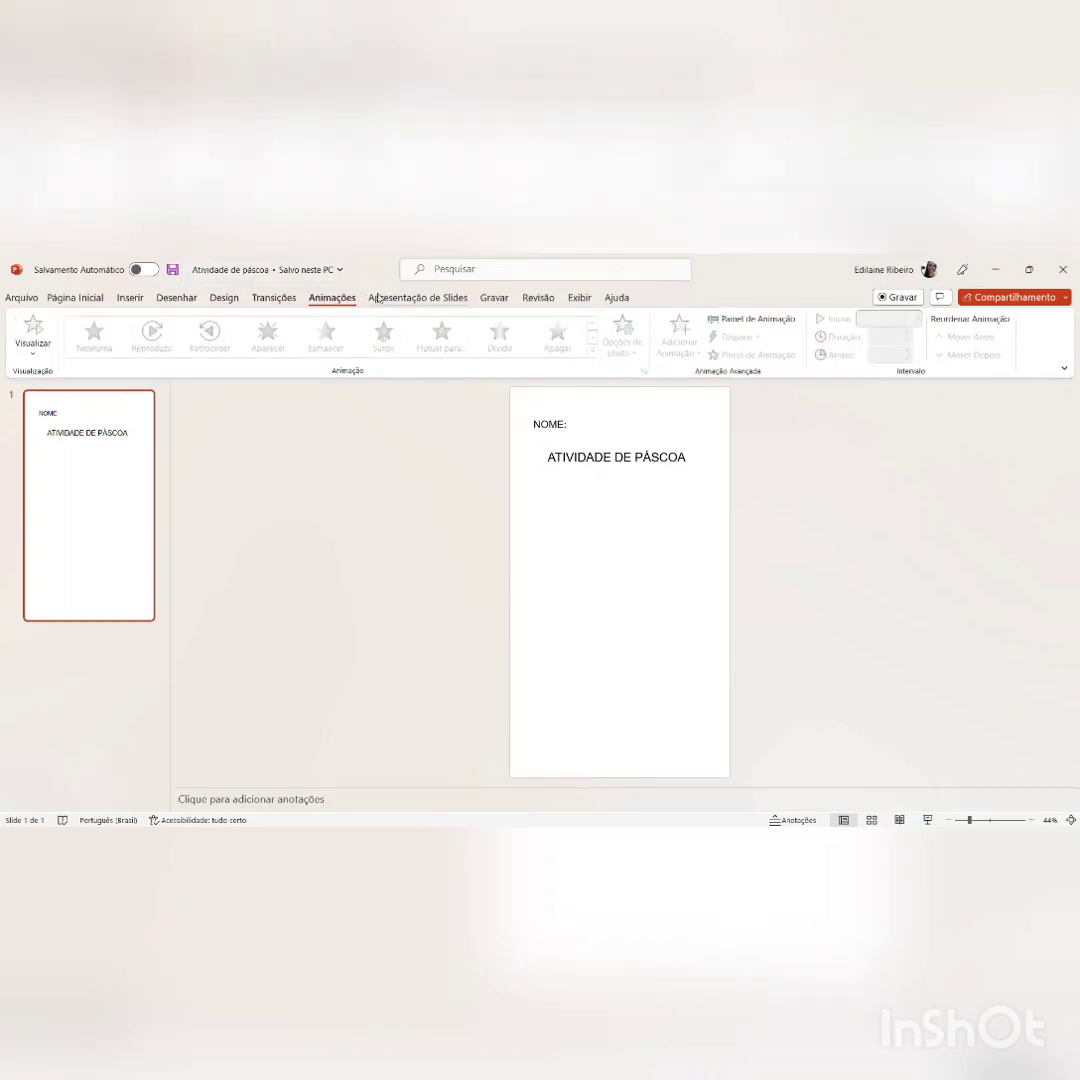
click(418, 298)
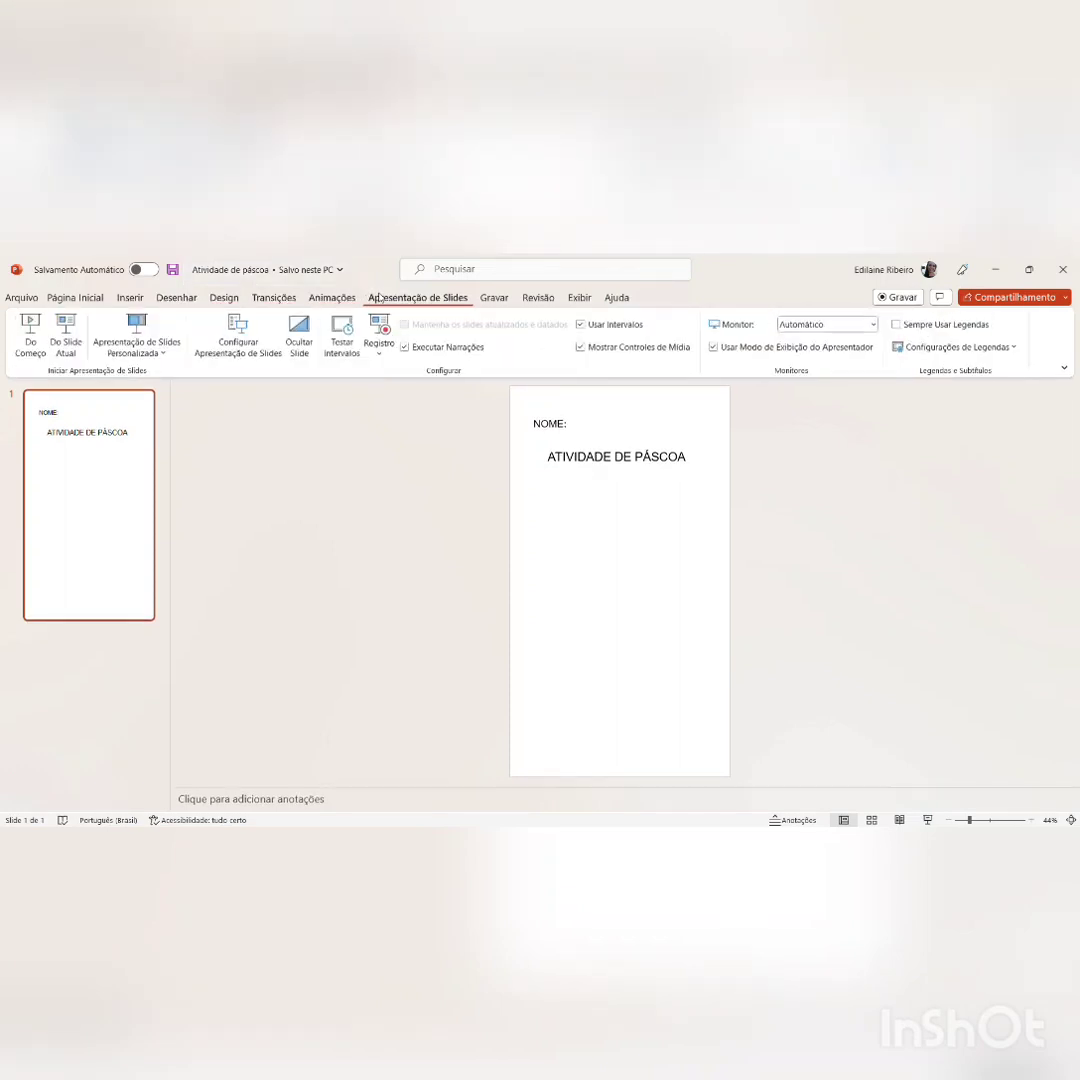
Step: Draw a straight horizontal line about 10.6 cm long beside the "NOME:" label as its writing line
click(129, 299)
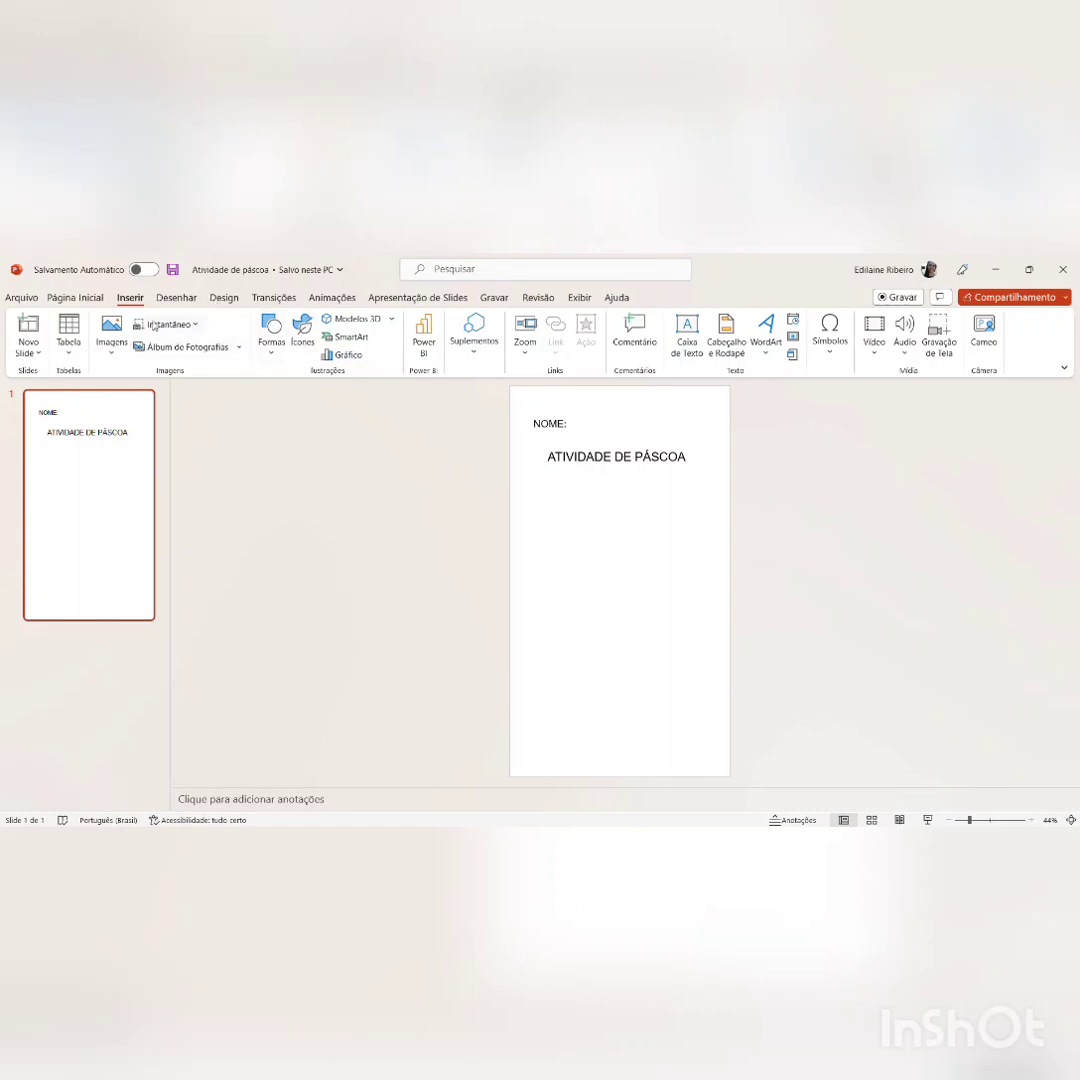
click(283, 395)
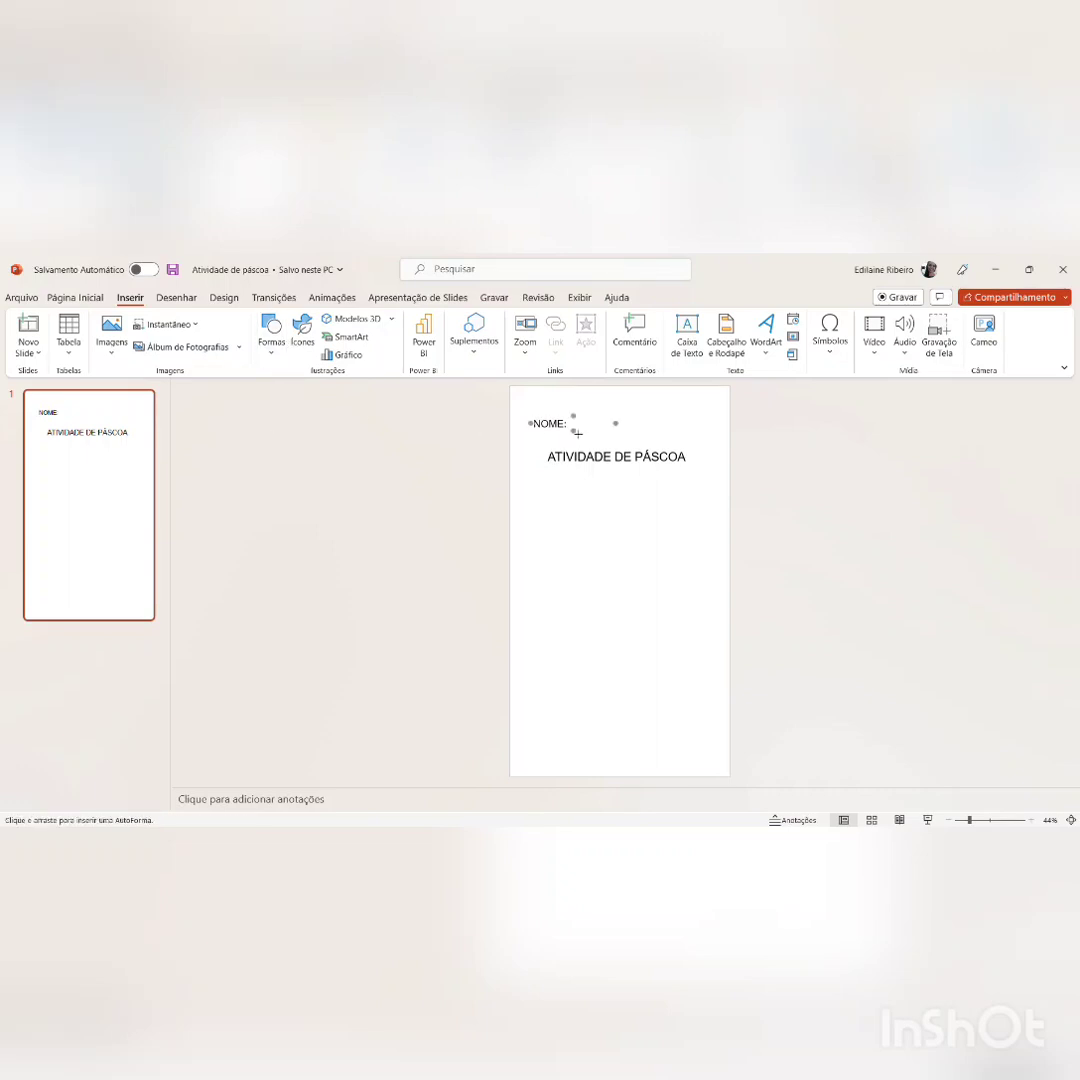
mouse_move(578, 433)
mouse_down()
mouse_move(701, 434)
mouse_move(692, 428)
mouse_up()
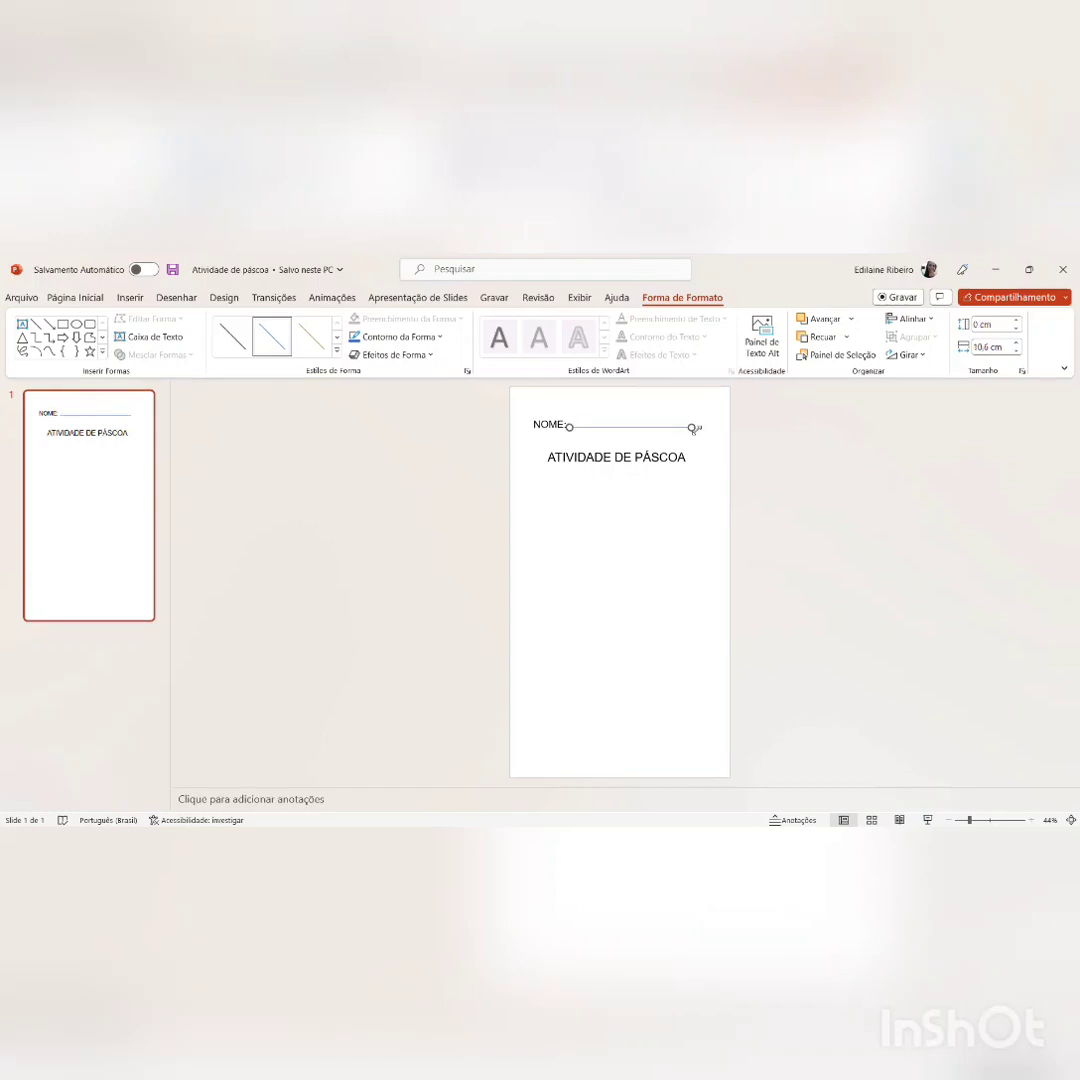
click(651, 516)
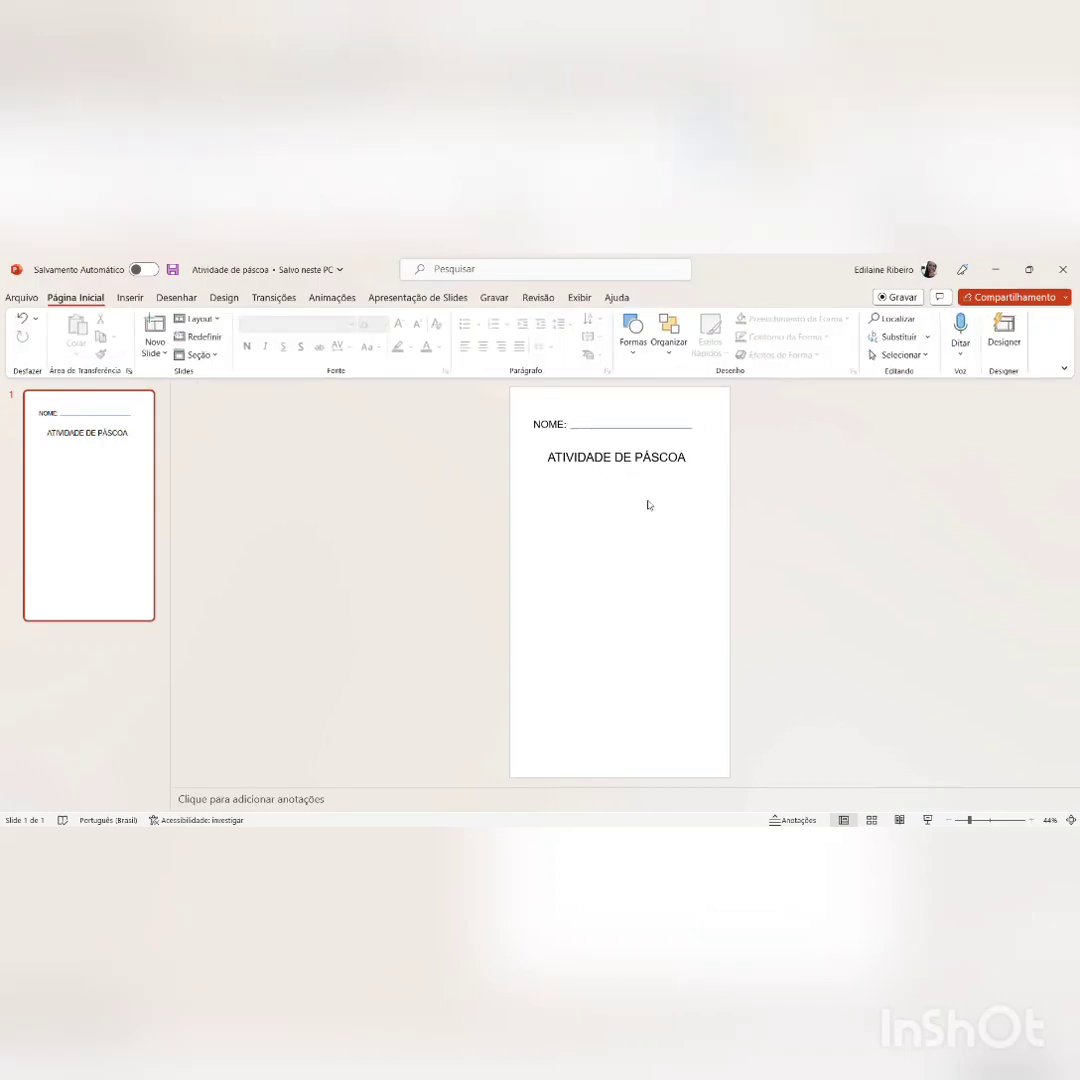
Step: Set the outline colour of the line beside "NOME:" to black
click(639, 432)
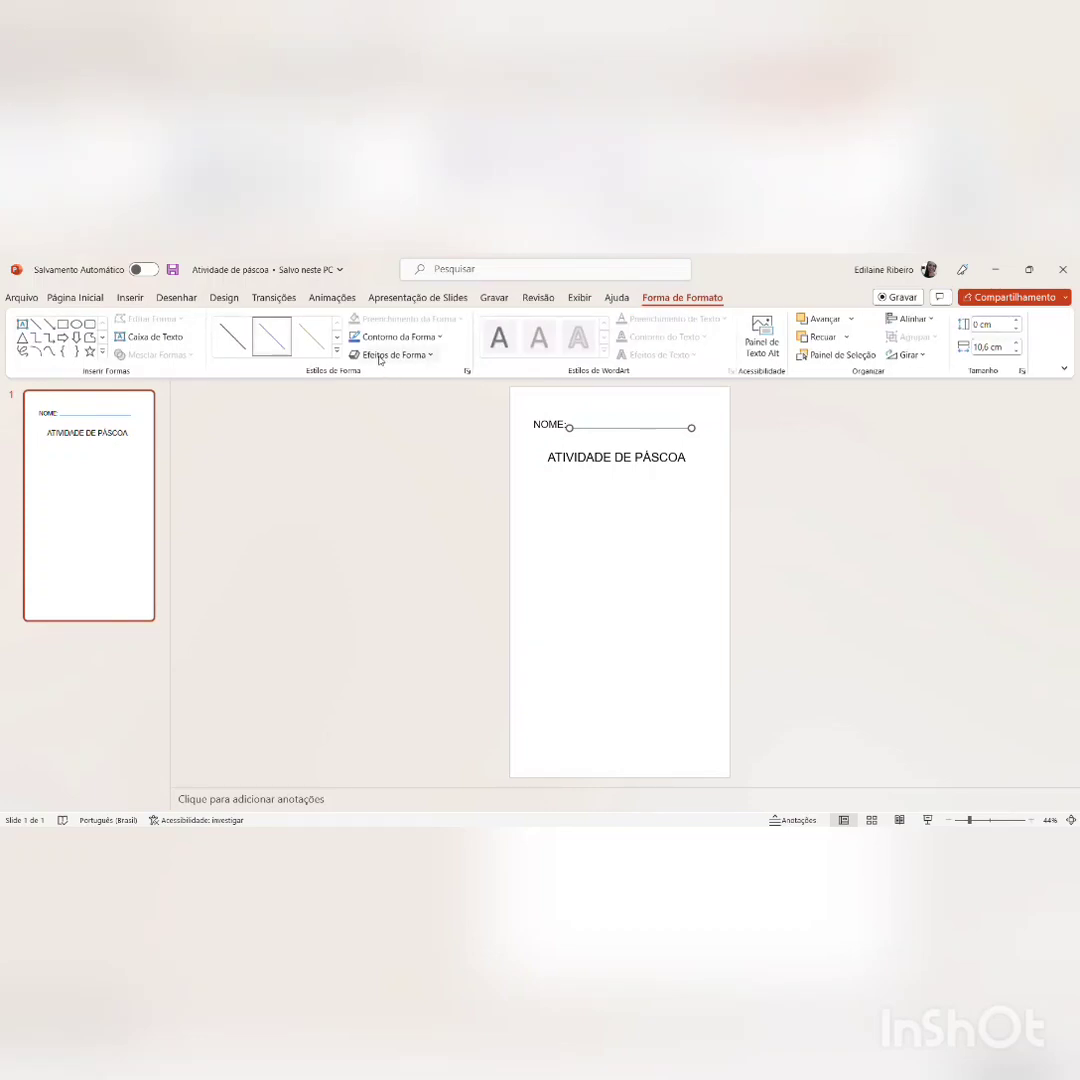
click(435, 340)
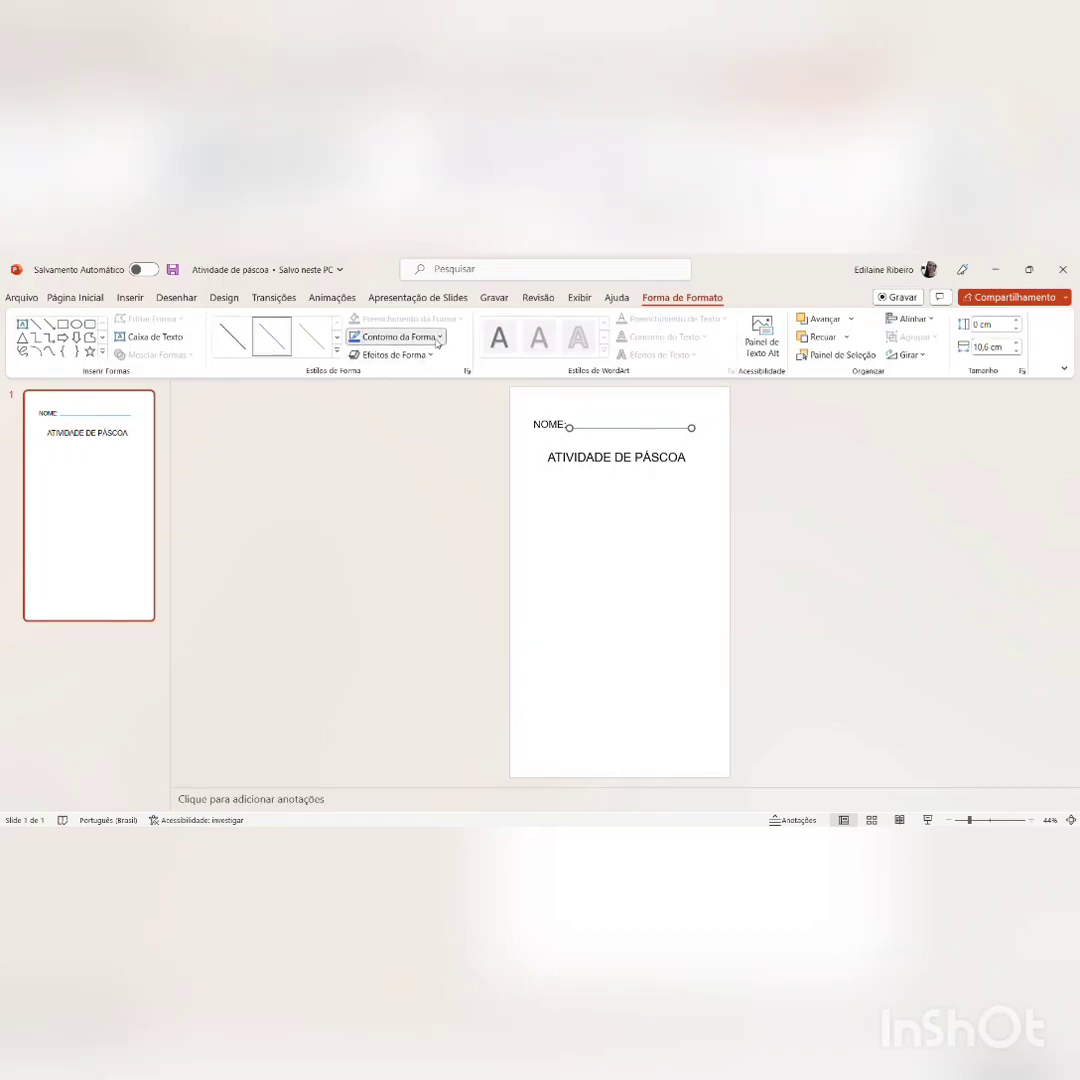
click(370, 378)
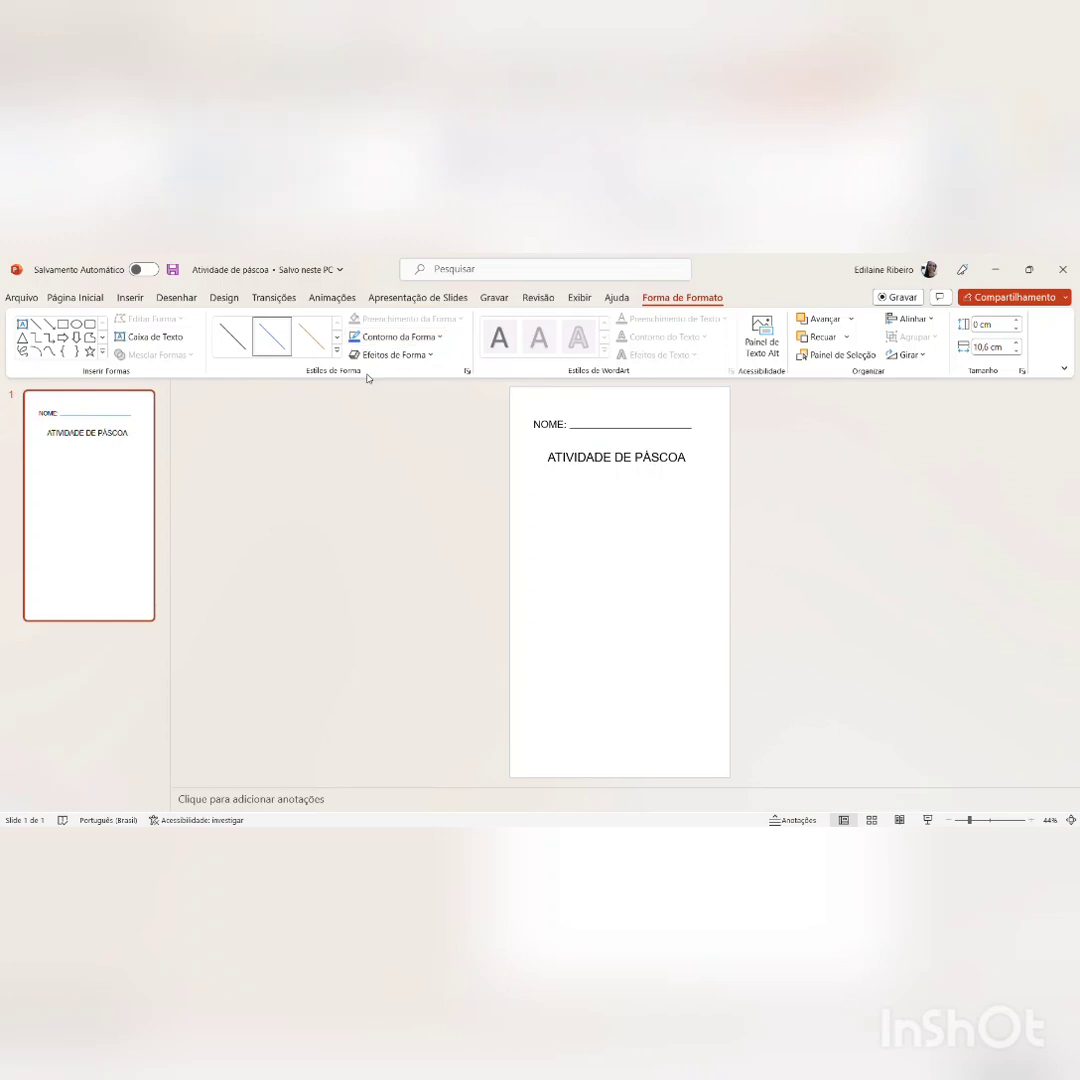
click(603, 527)
click(615, 463)
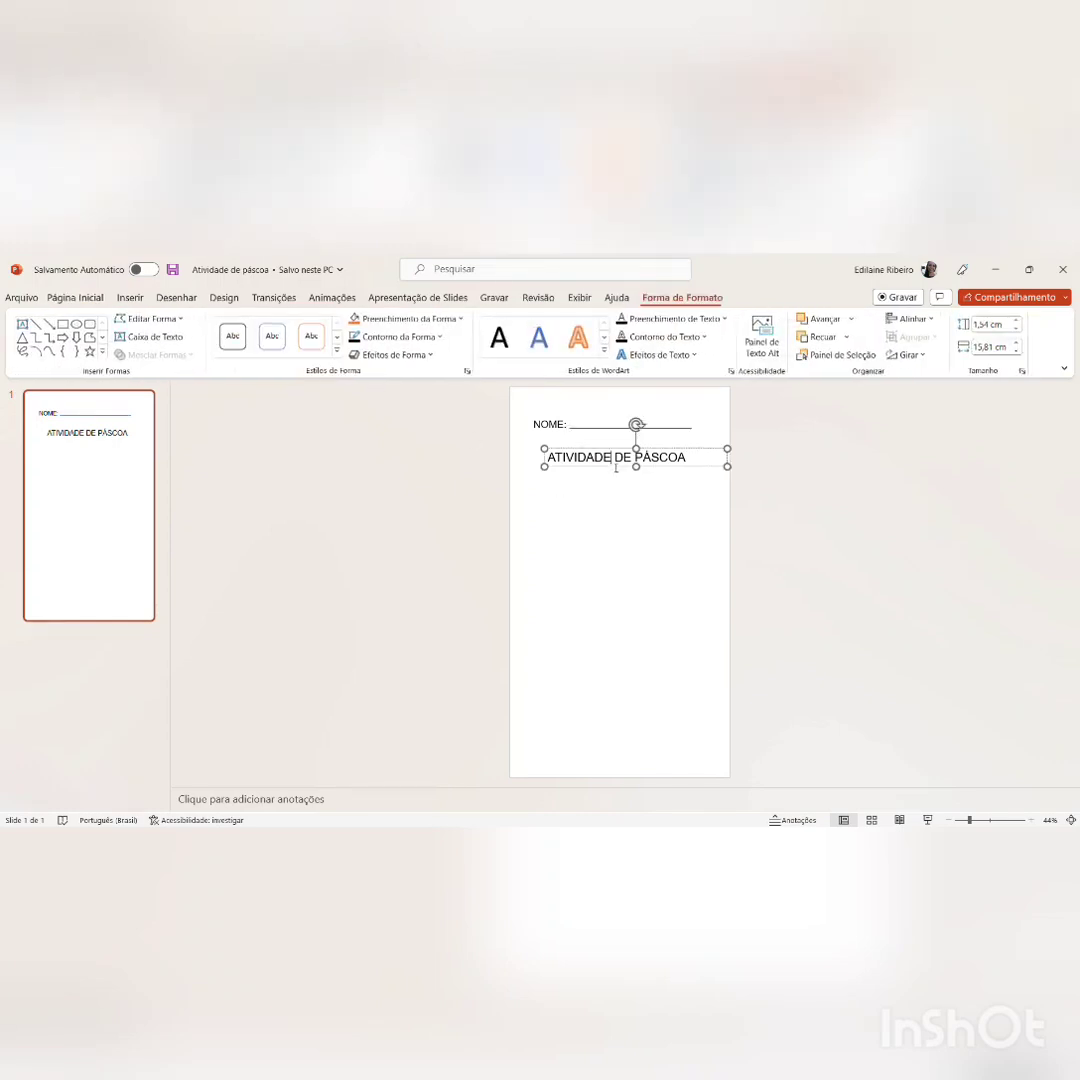
click(604, 515)
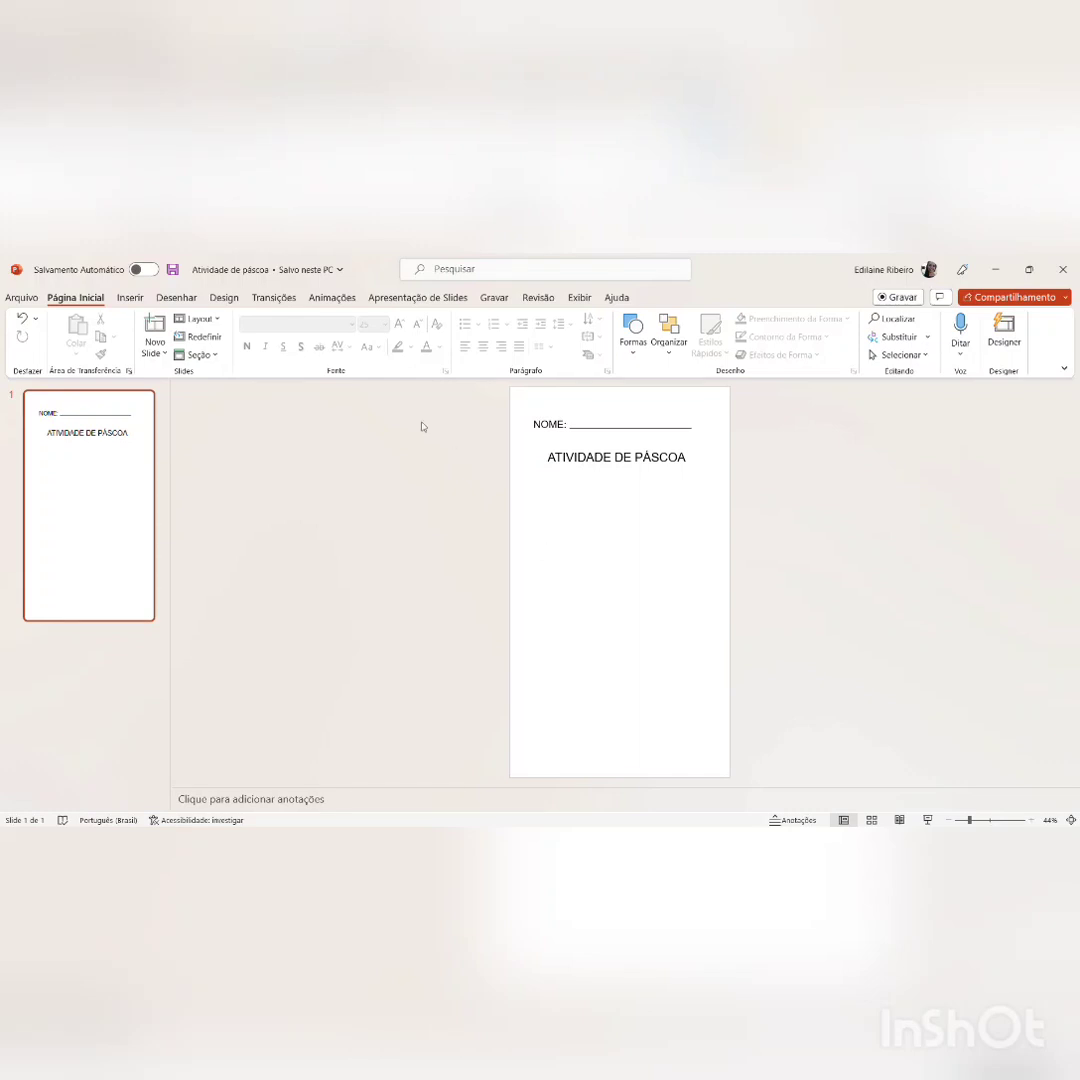
Step: Insert a narrow text box below the "ATIVIDADE DE PÁSCOA" title and begin the activity instruction with "circule as"
click(130, 298)
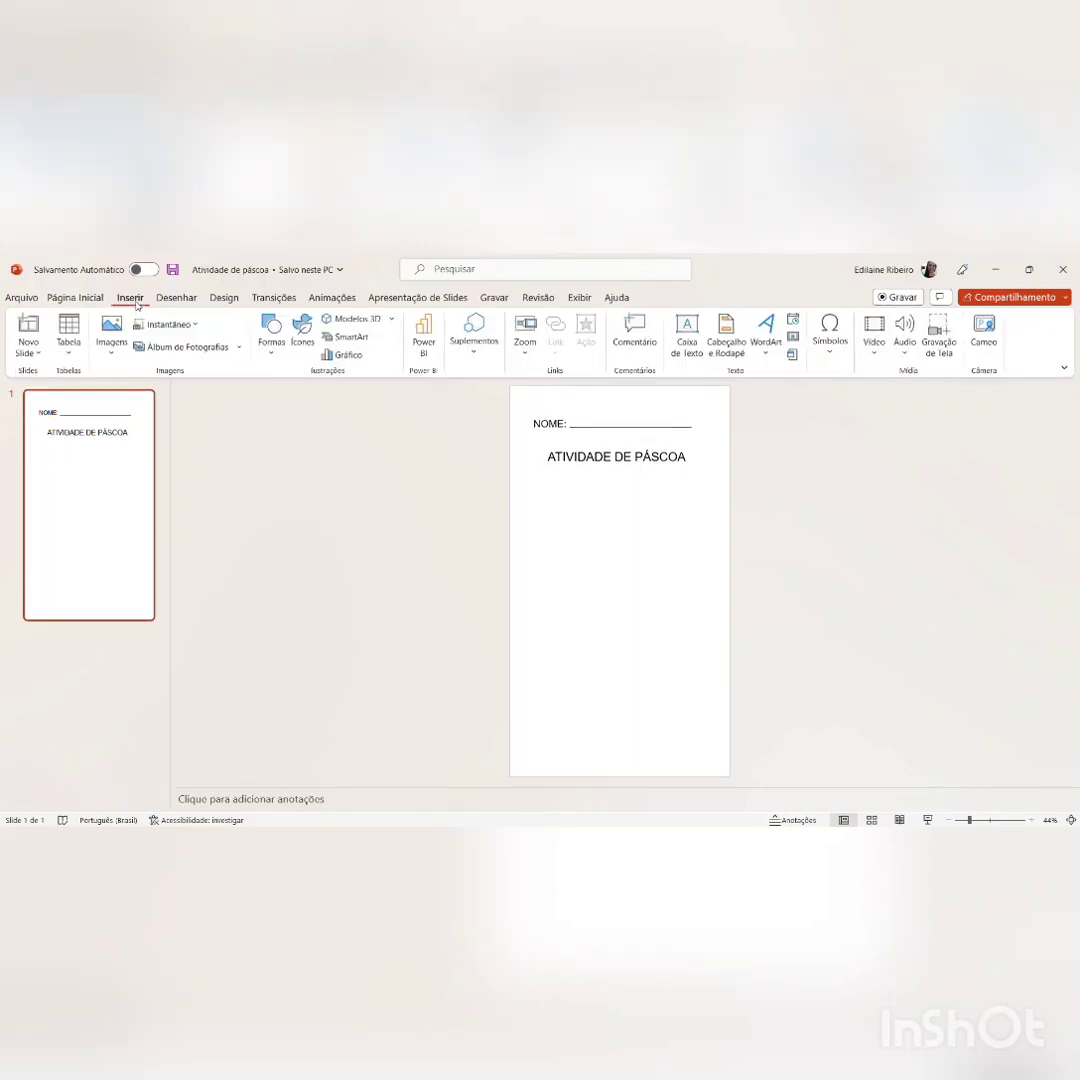
click(687, 340)
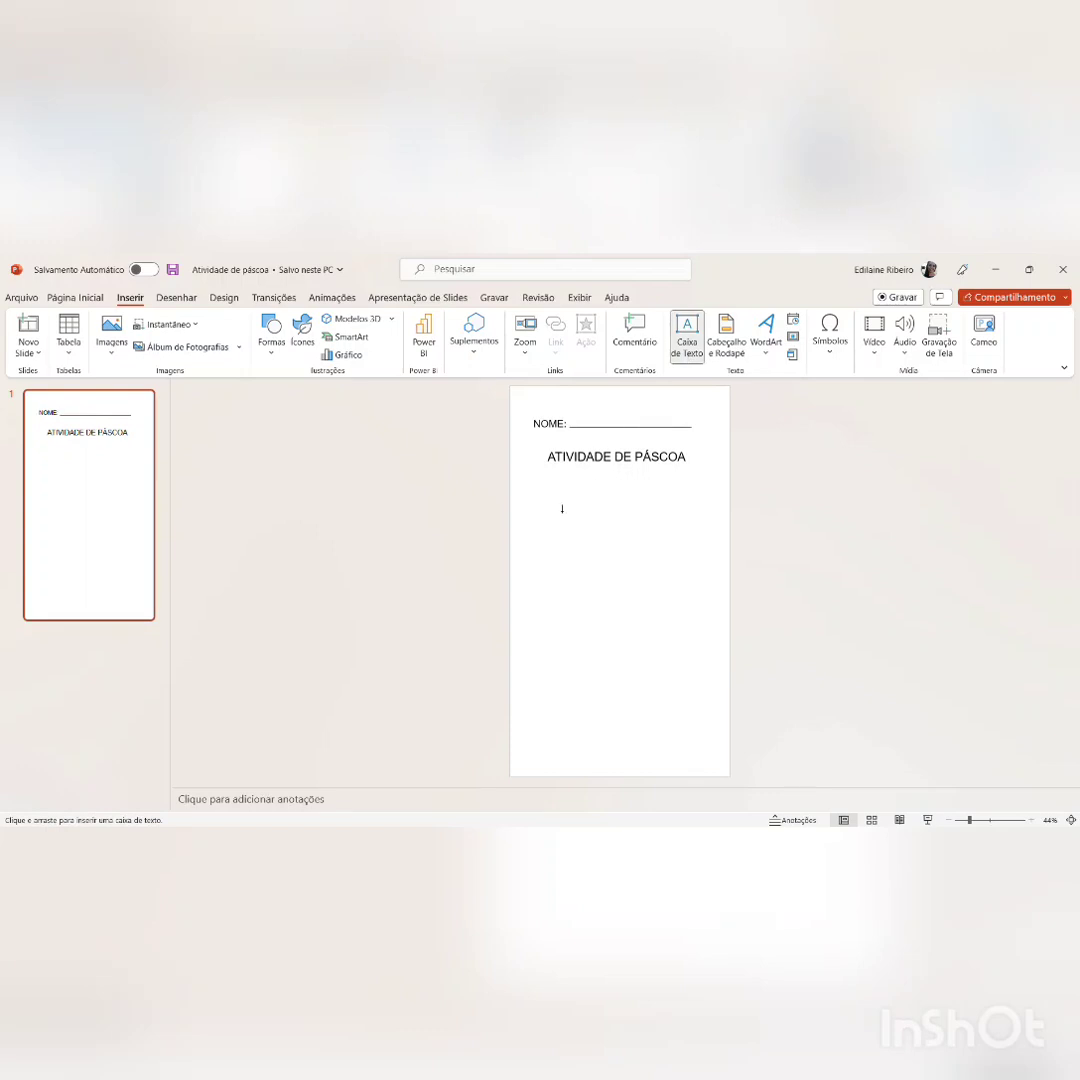
drag(552, 509, 543, 542)
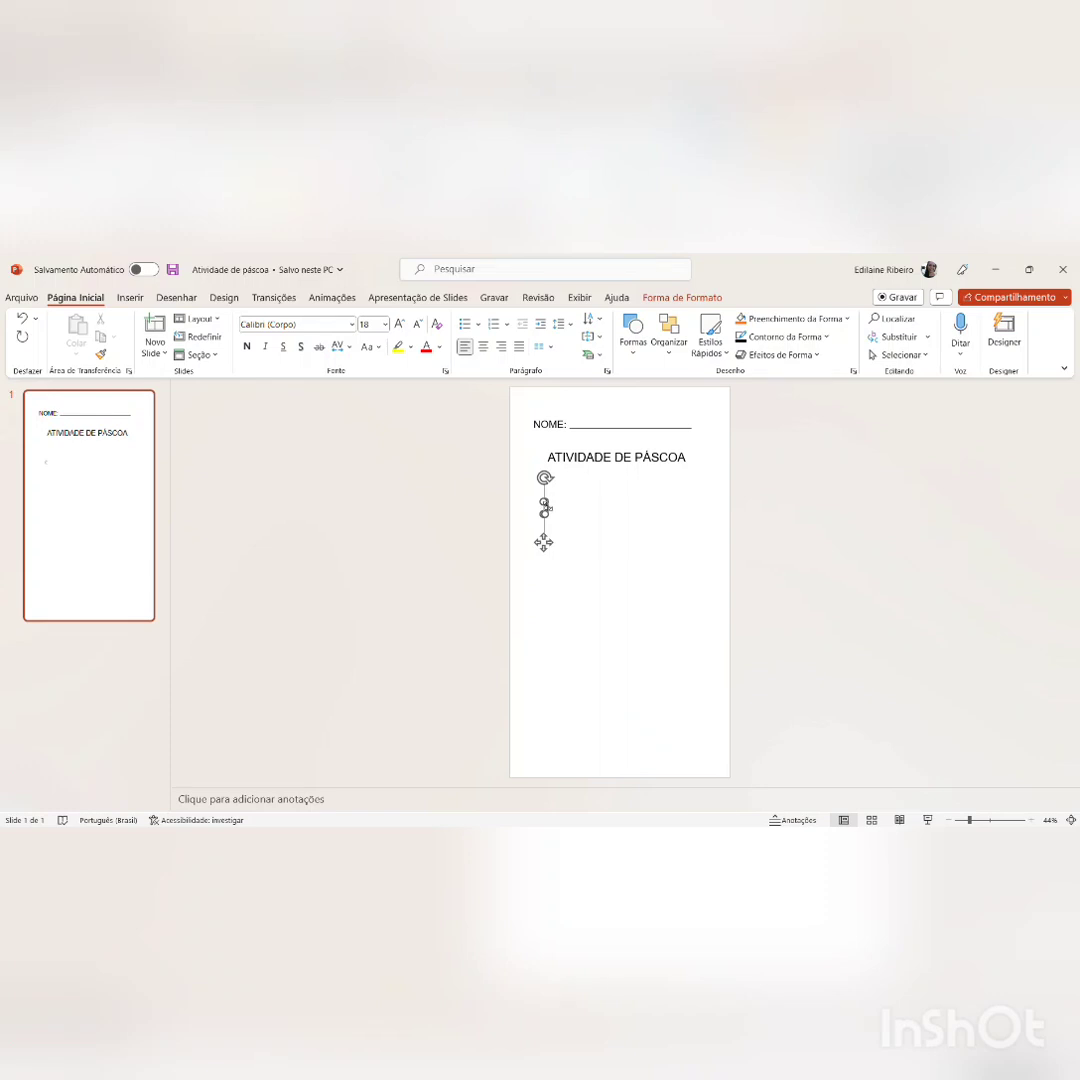
text(ircule as)
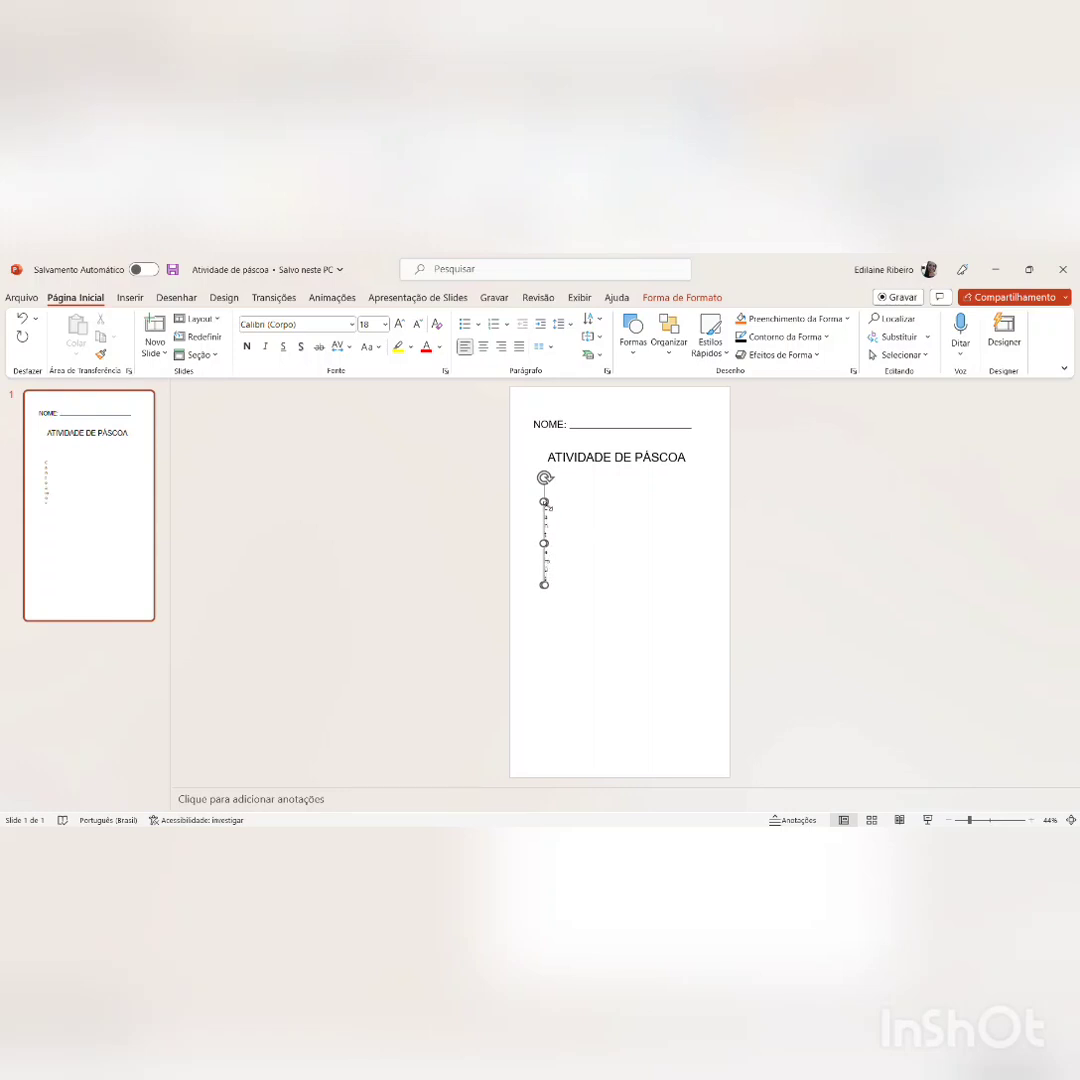
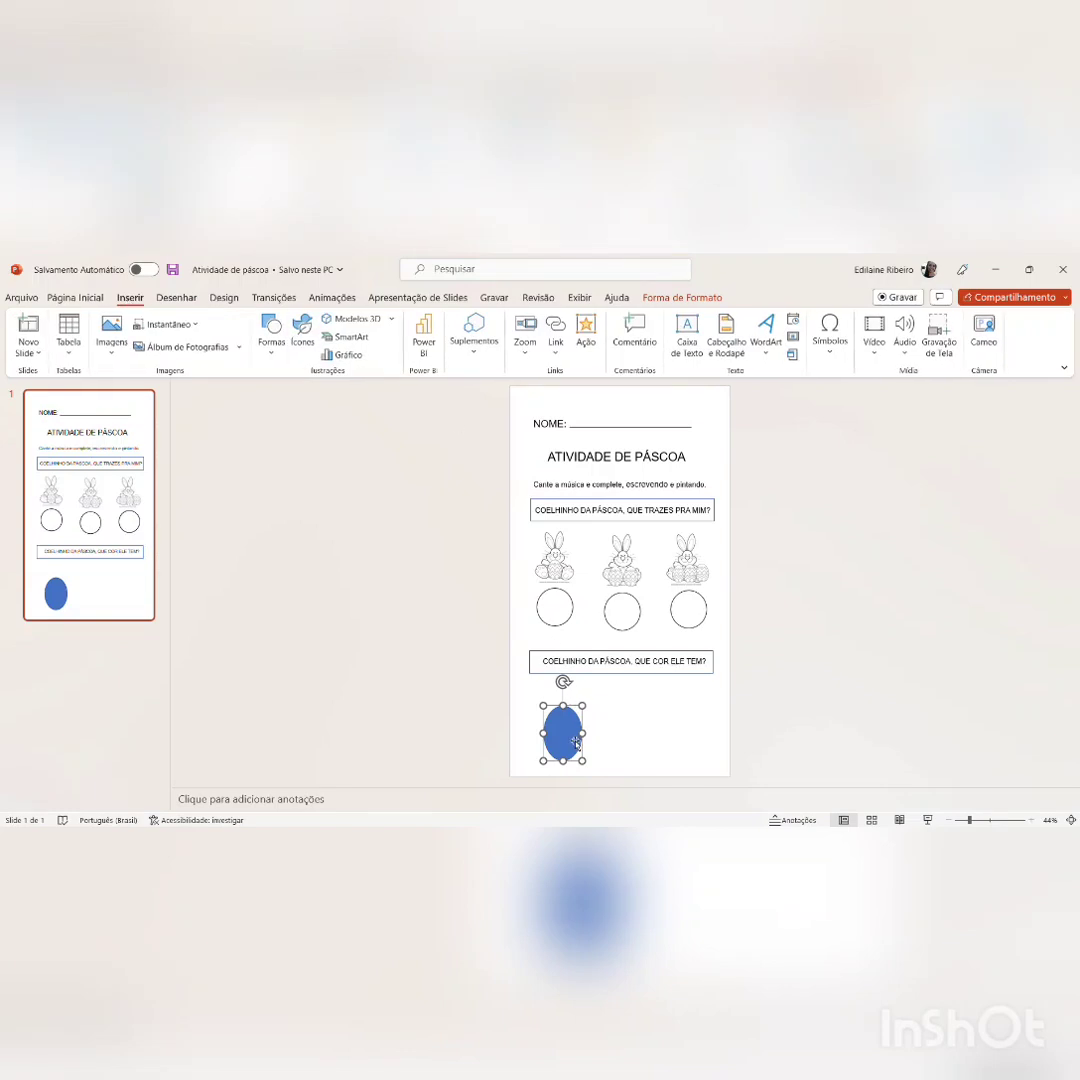
Step: Move the blue oval up beneath the "COELHINHO DA PÁSCOA, QUE COR ELE TEM?" box and make it slightly smaller and narrower
key(Up)
key(Up)
key(Up)
key(Up)
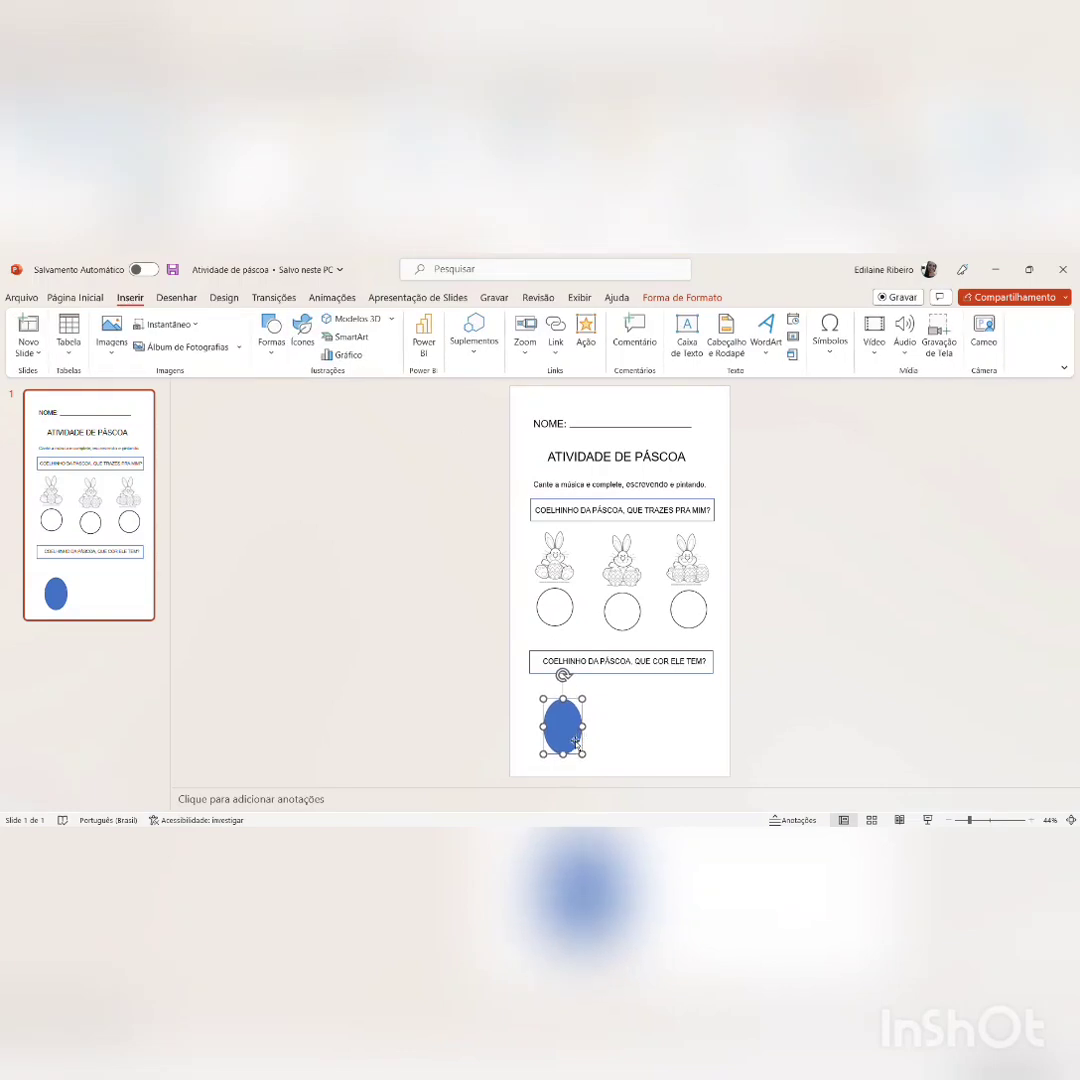
key(Up)
key(Up)
key(Up)
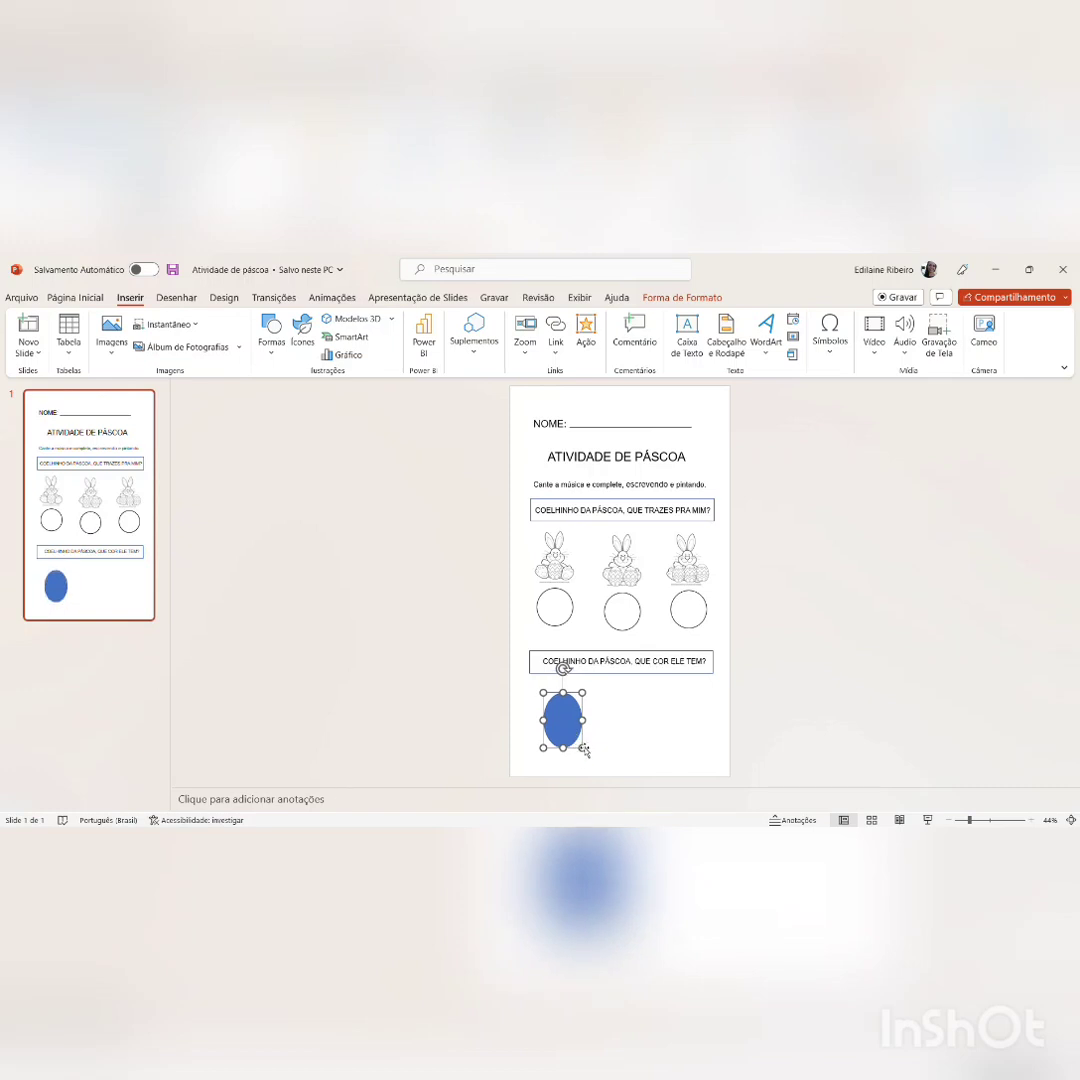
drag(585, 750, 582, 750)
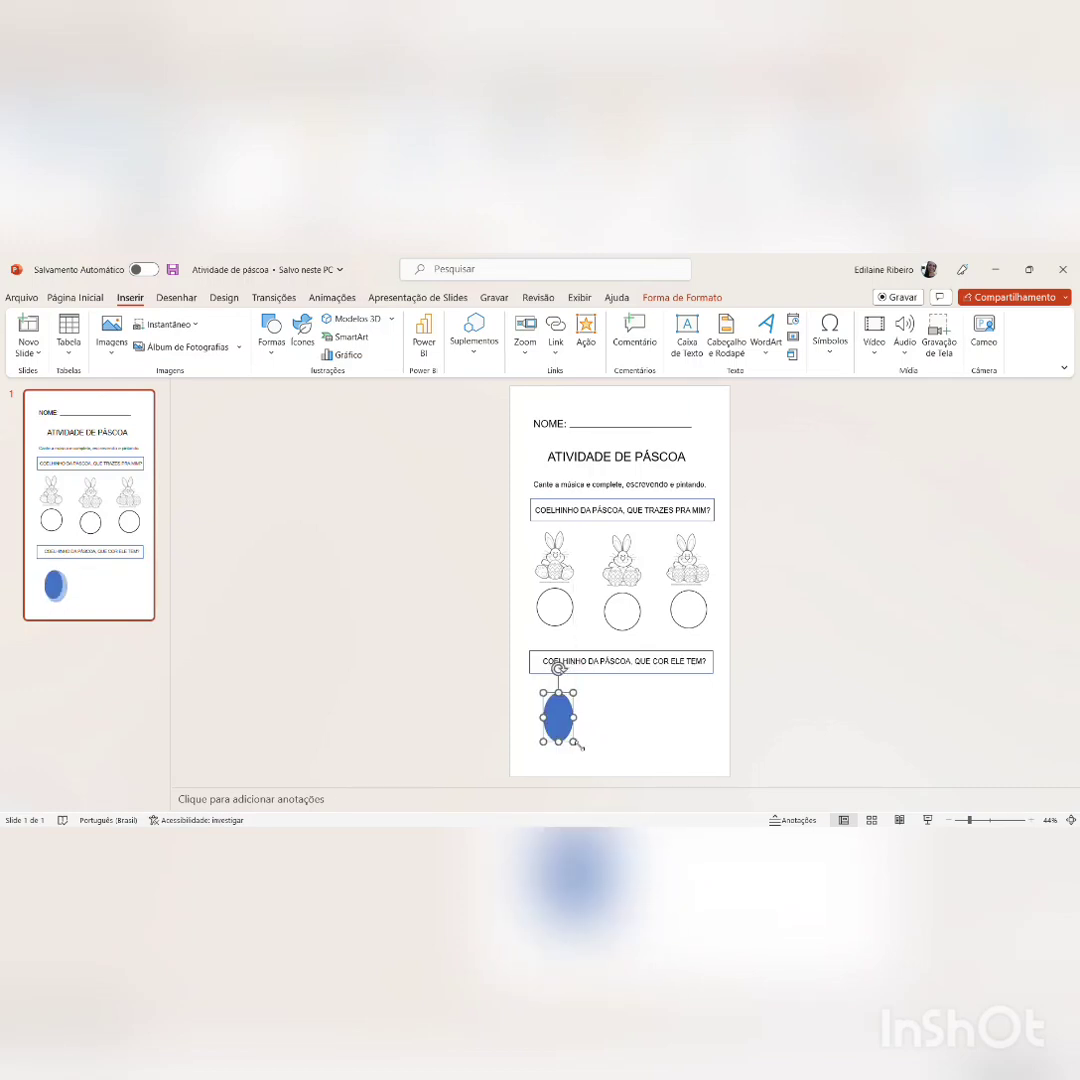
click(644, 704)
Step: Change the blue oval to a plain unfilled outline like the circles under the bunnies
click(573, 719)
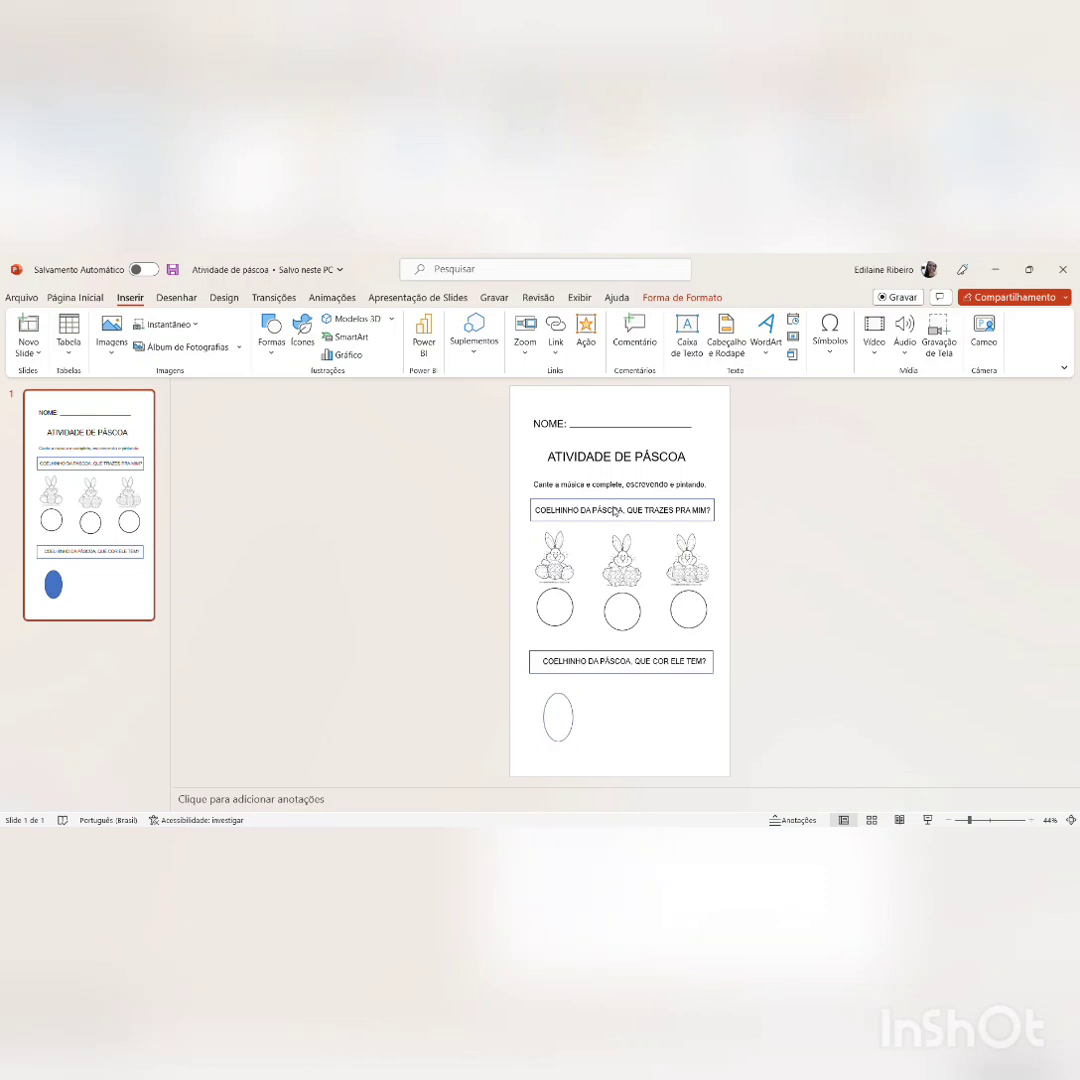
click(615, 511)
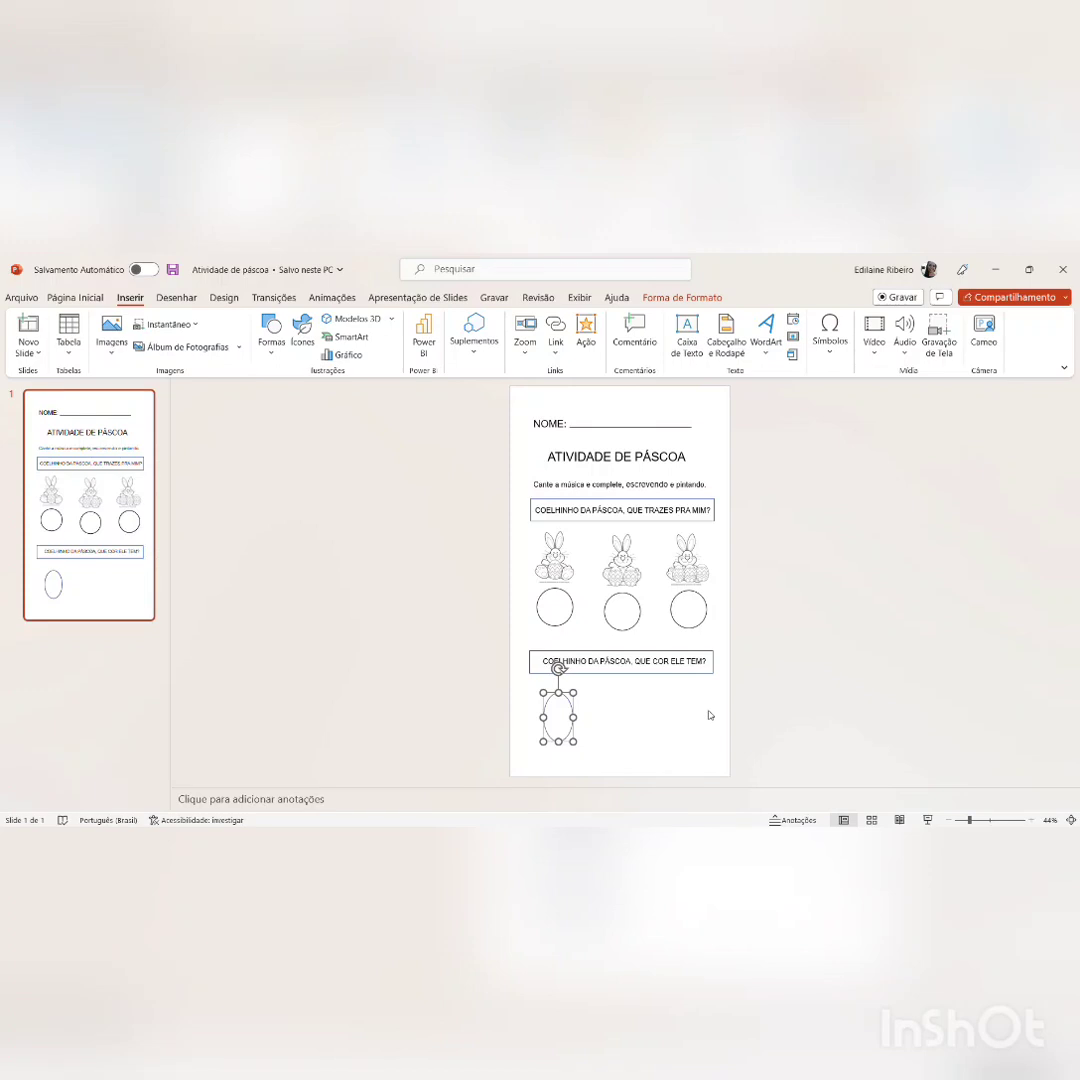
click(651, 697)
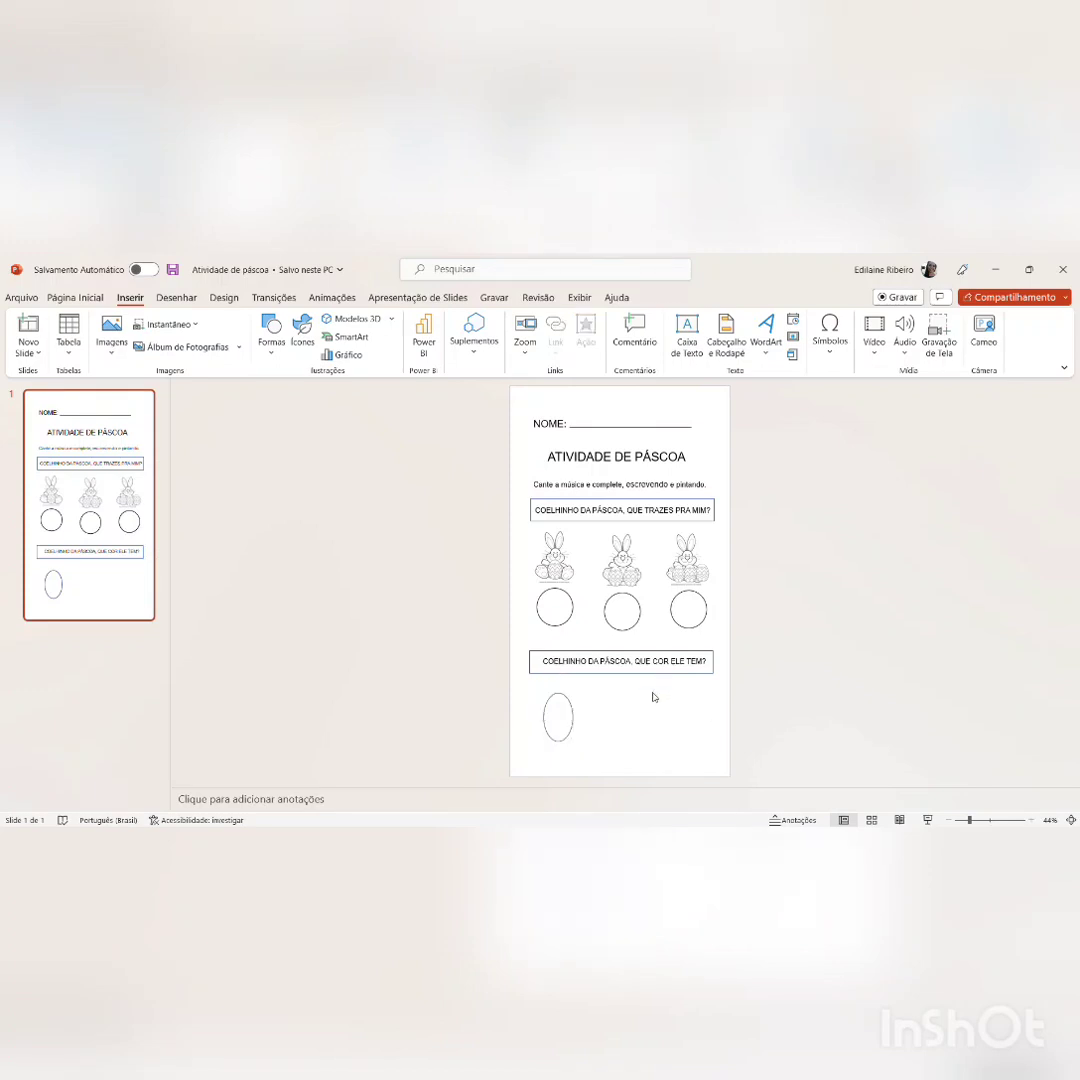
Step: Make two copies of the outlined oval and place them in a row beside the original, one under each bunny column
click(572, 712)
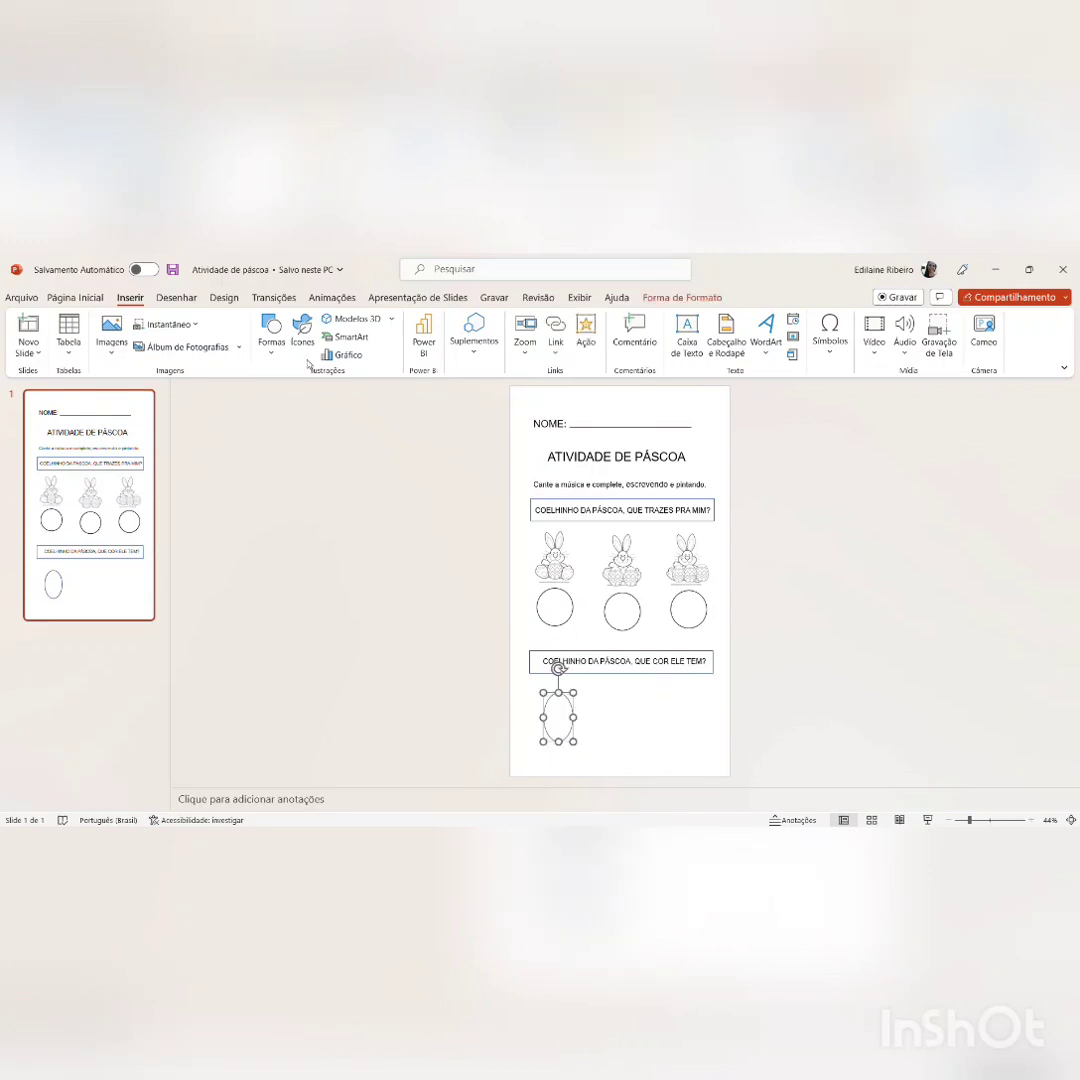
key(ctrl+v)
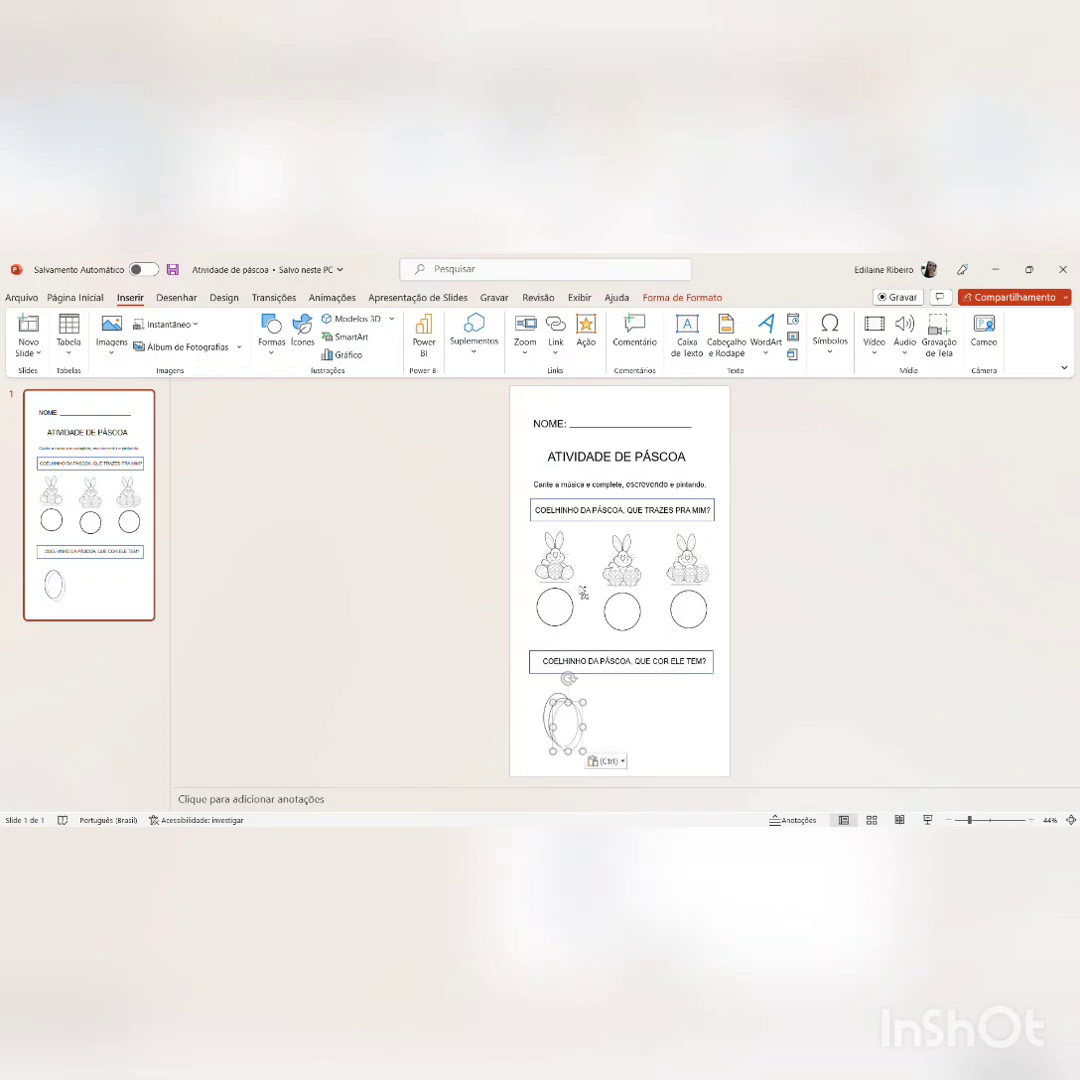
drag(571, 712, 706, 709)
click(577, 720)
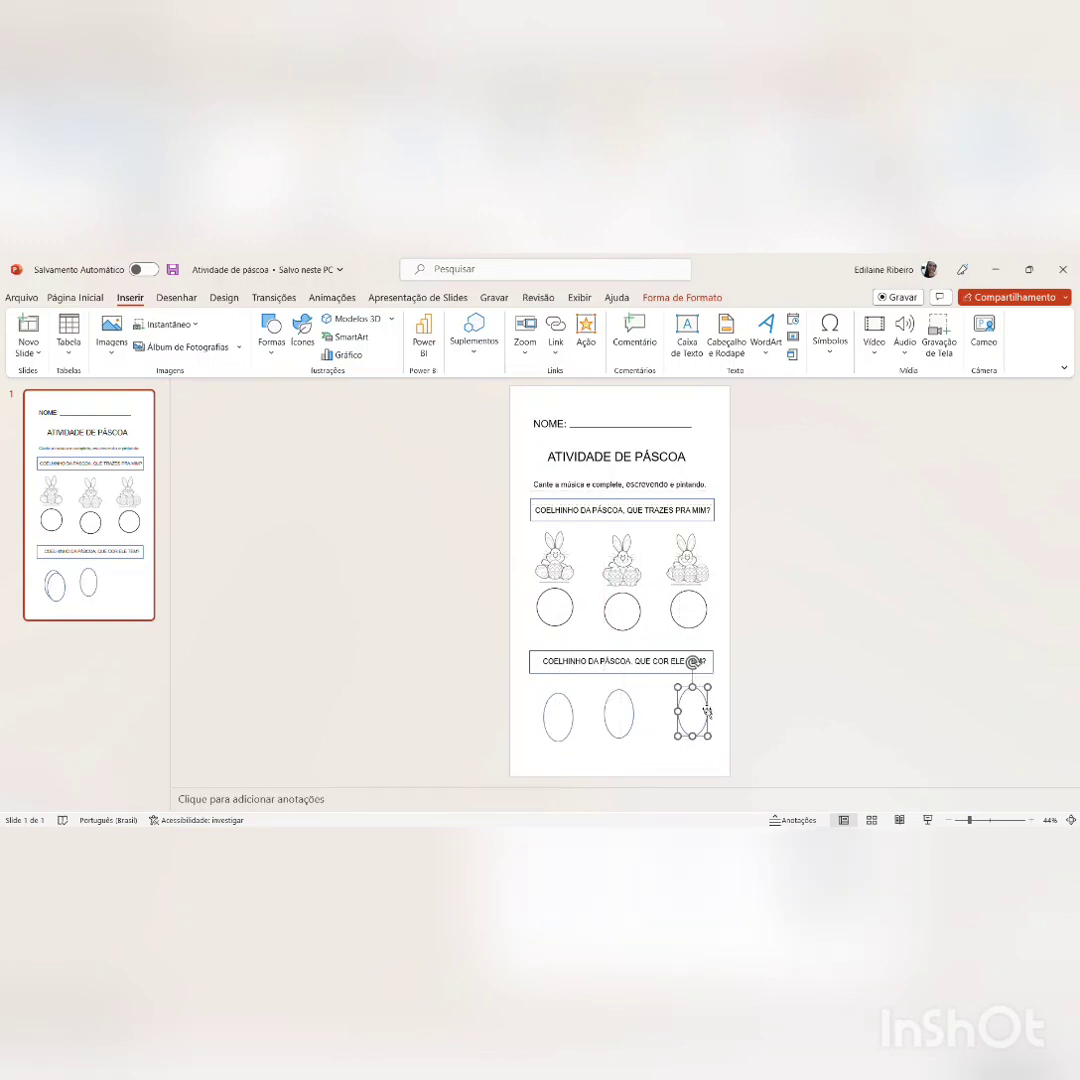
Step: Nudge the first oval of the row up closer to the "QUE COR ELE TEM?" box
click(628, 716)
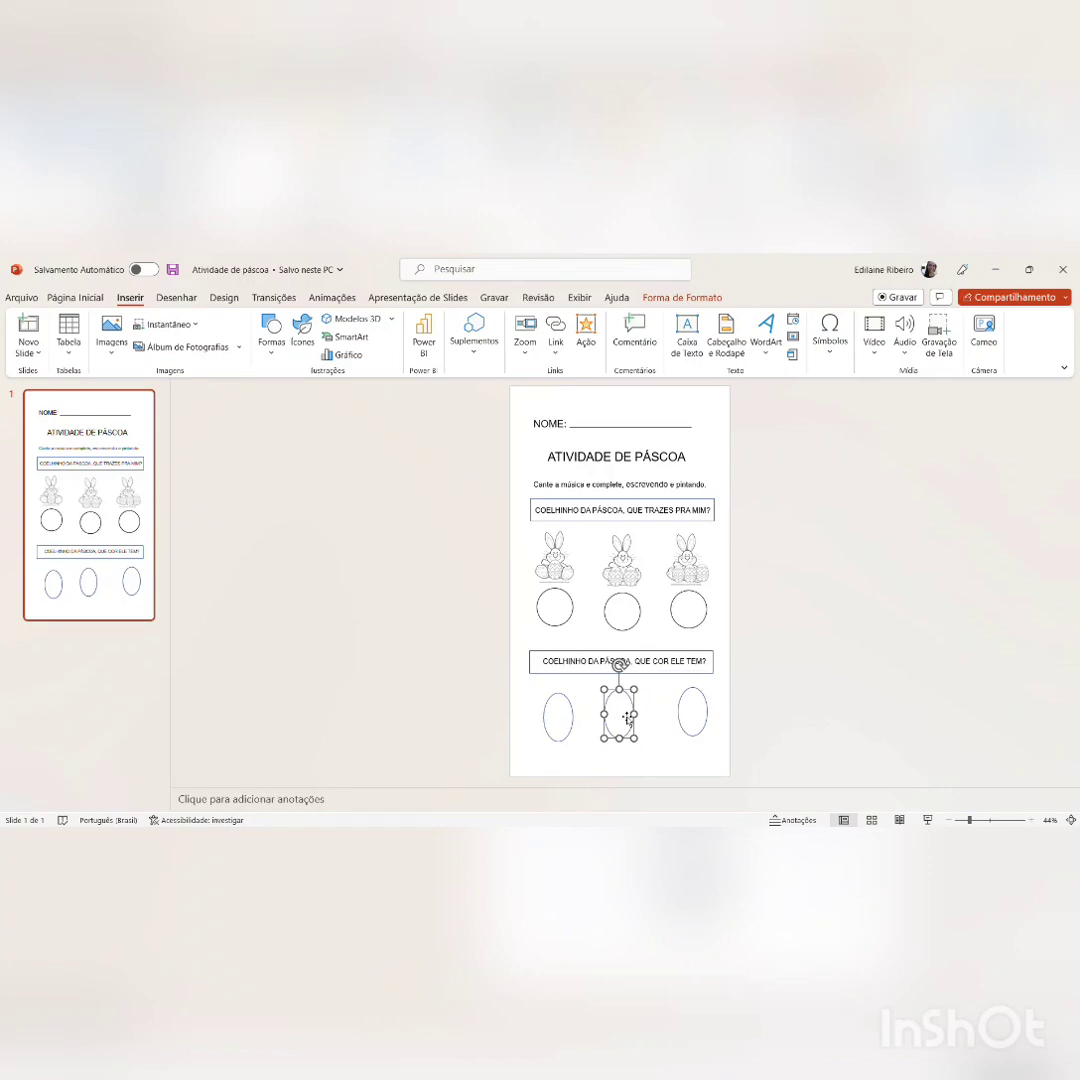
click(562, 716)
key(Up)
key(Up)
key(Up)
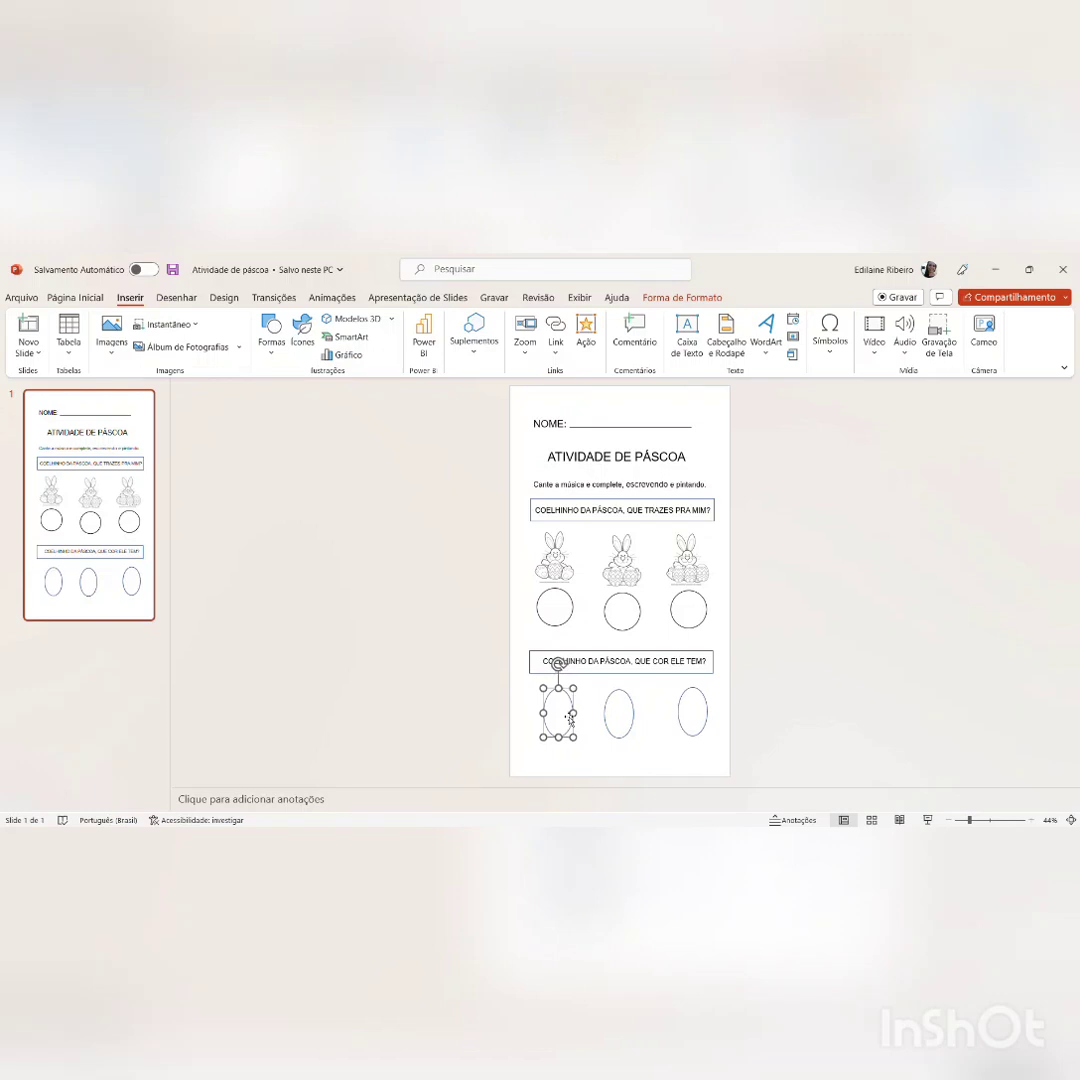
key(Up)
key(Up)
key(Up)
key(Up)
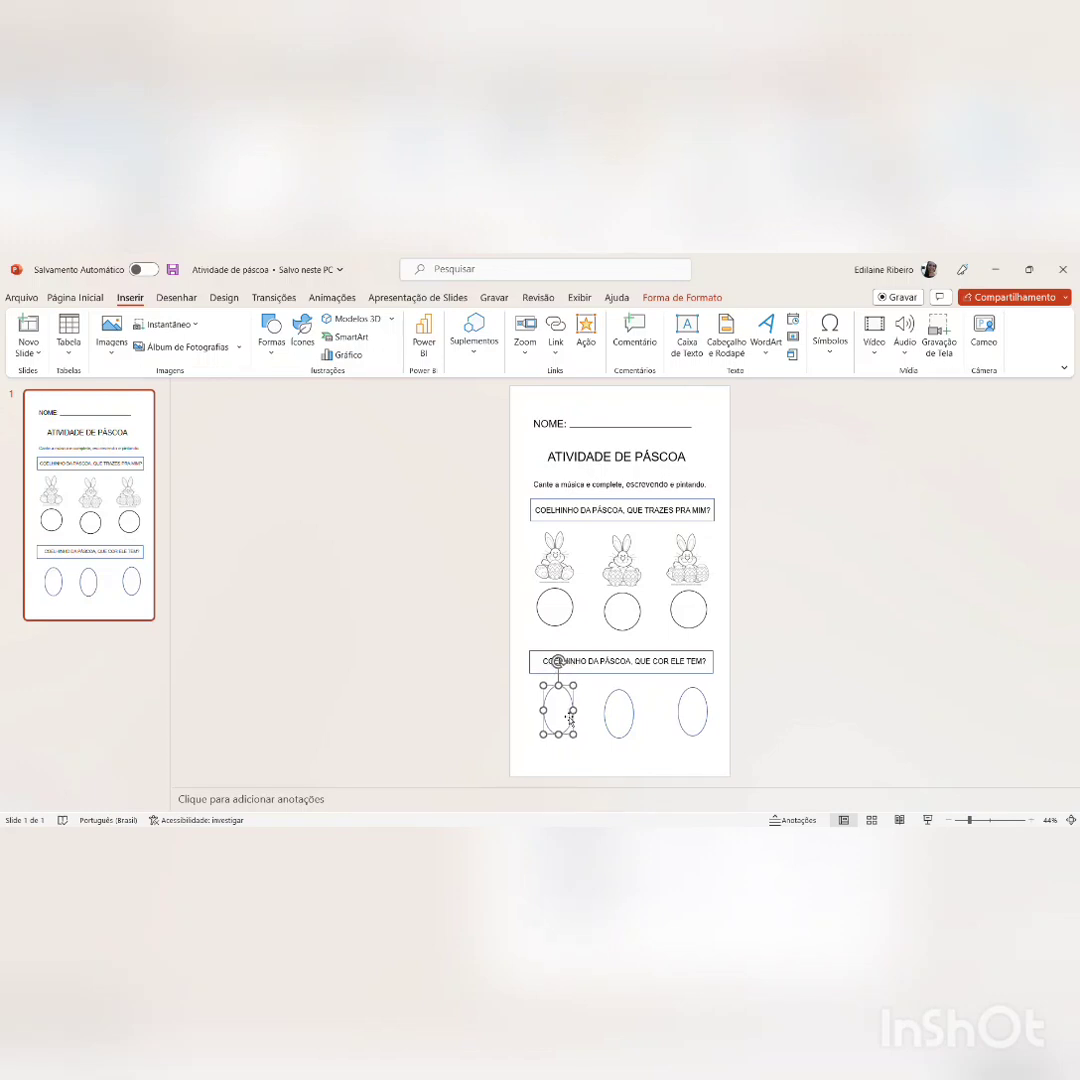
Step: Raise the second and third ovals so they are level with the first one
click(621, 720)
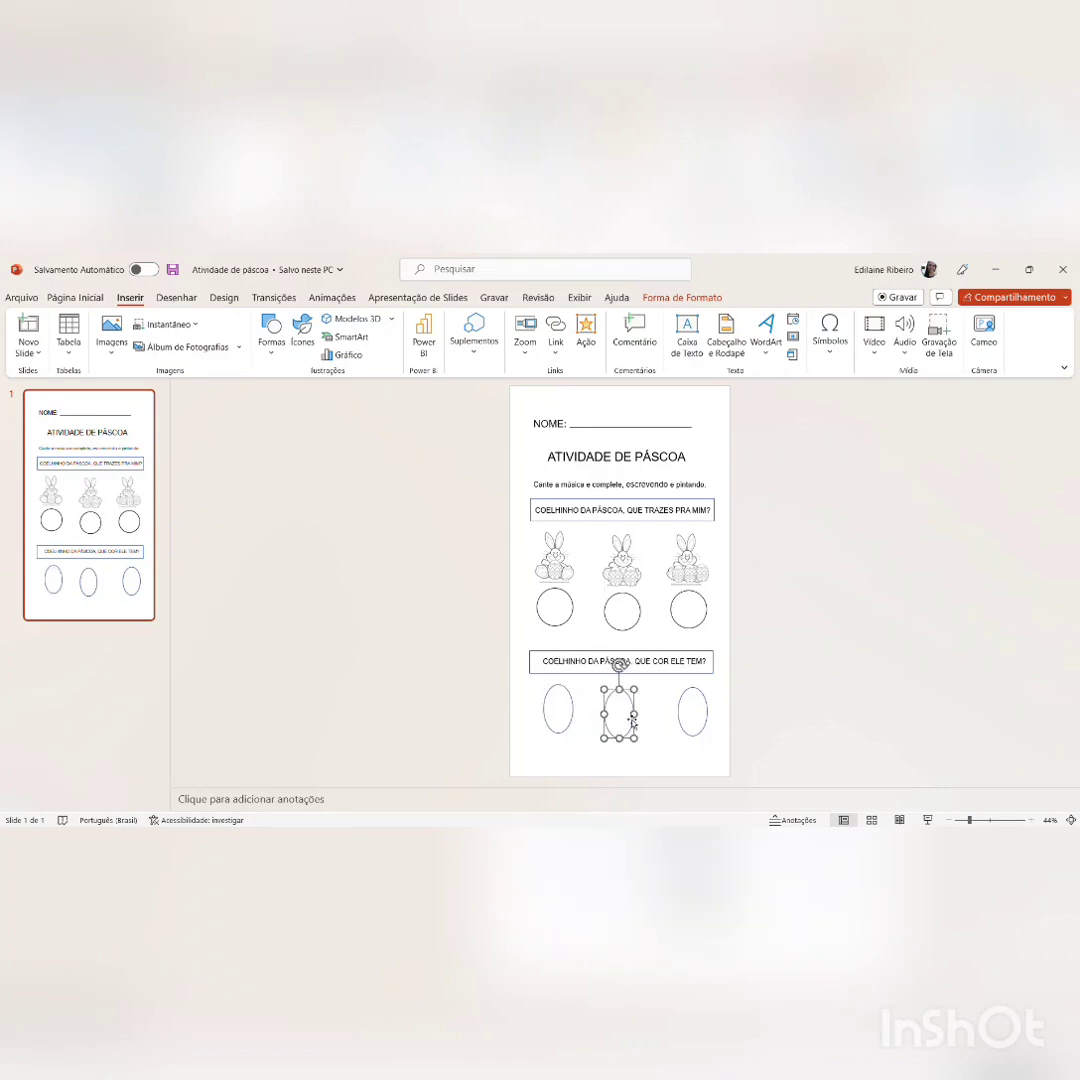
key(Up)
key(Up)
key(Up)
key(Up)
key(Up)
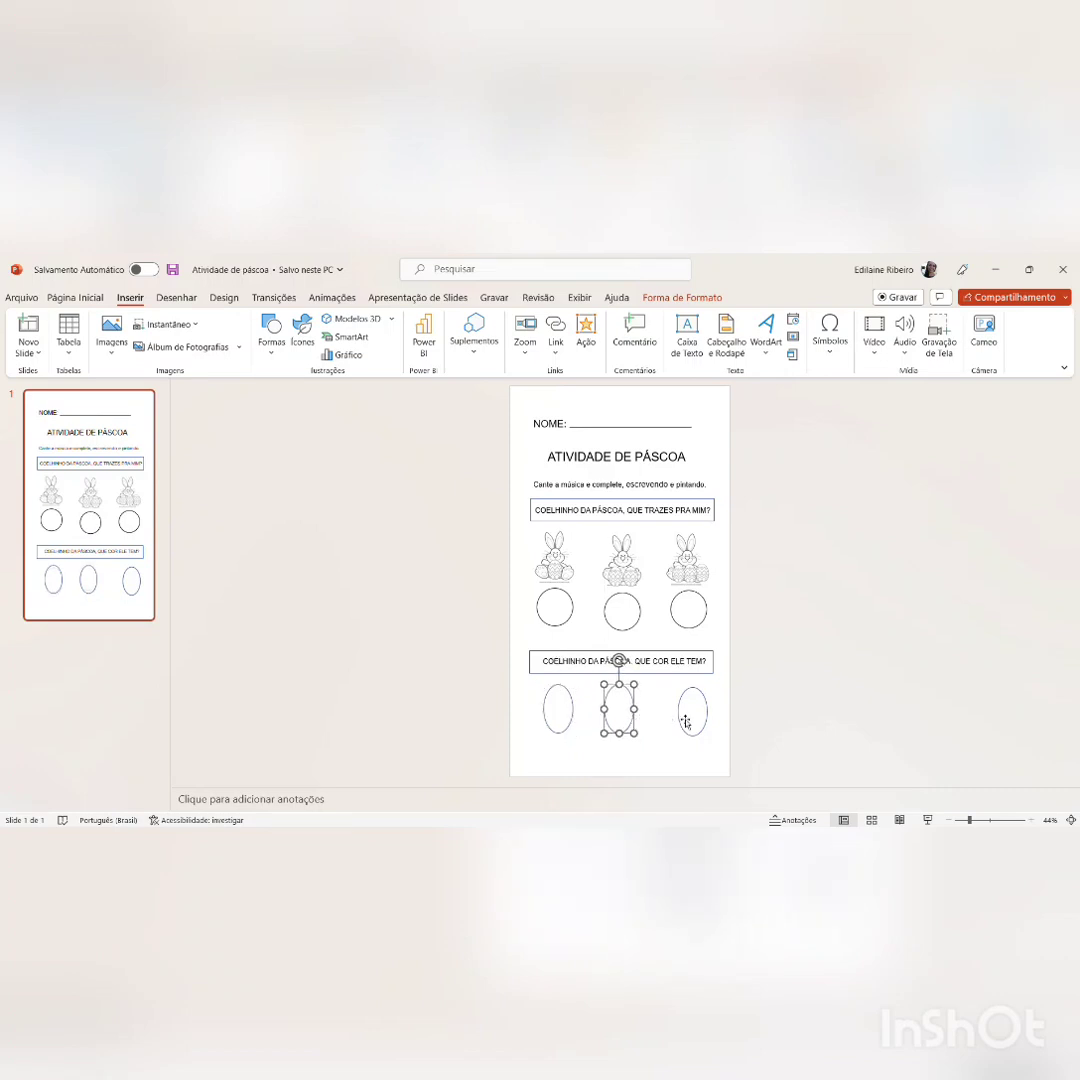
click(693, 720)
key(Up)
key(Up)
key(Up)
key(Up)
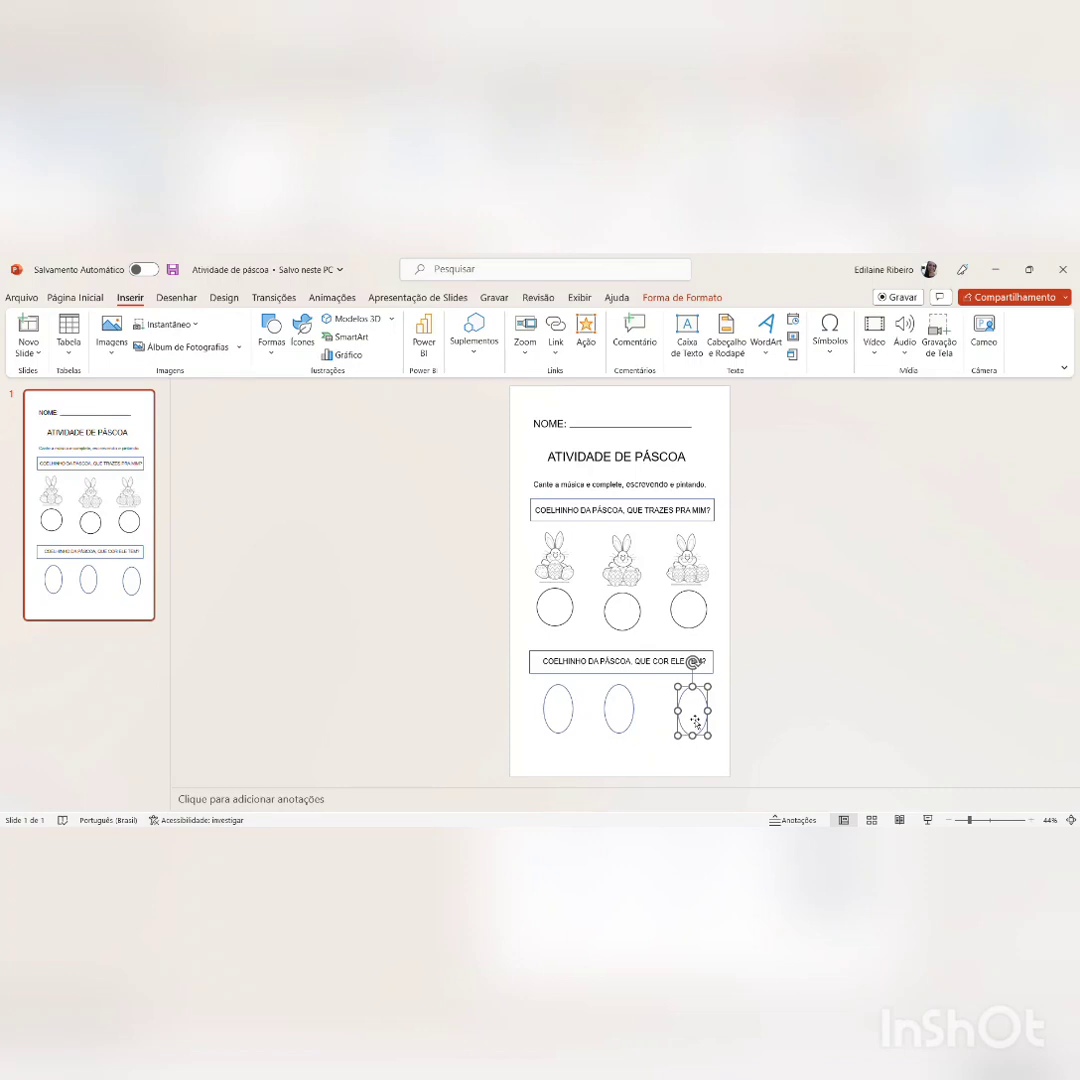
Step: Even out the spacing of the ovals by nudging the middle one right and the last one left
click(617, 715)
key(Right)
key(Right)
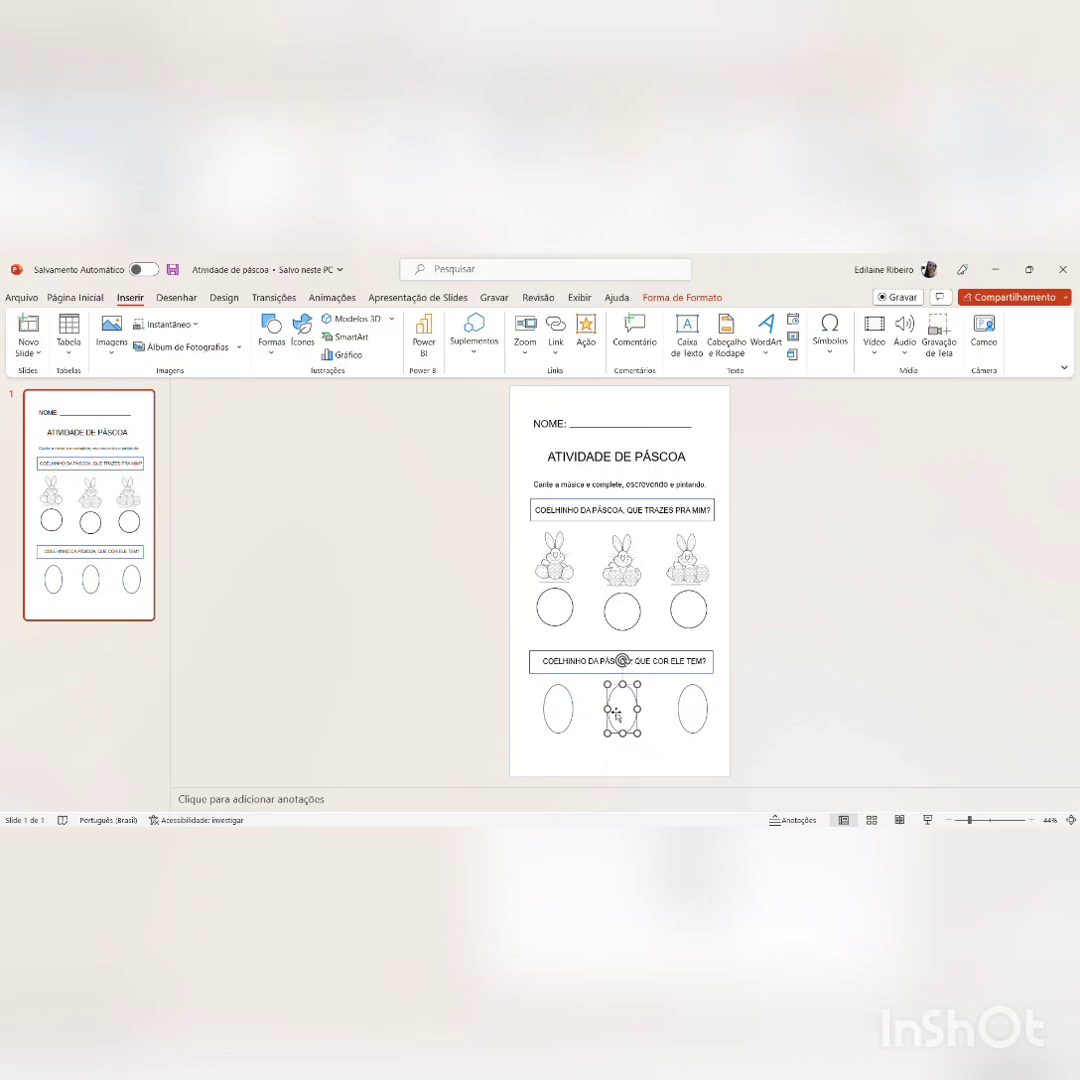
click(700, 720)
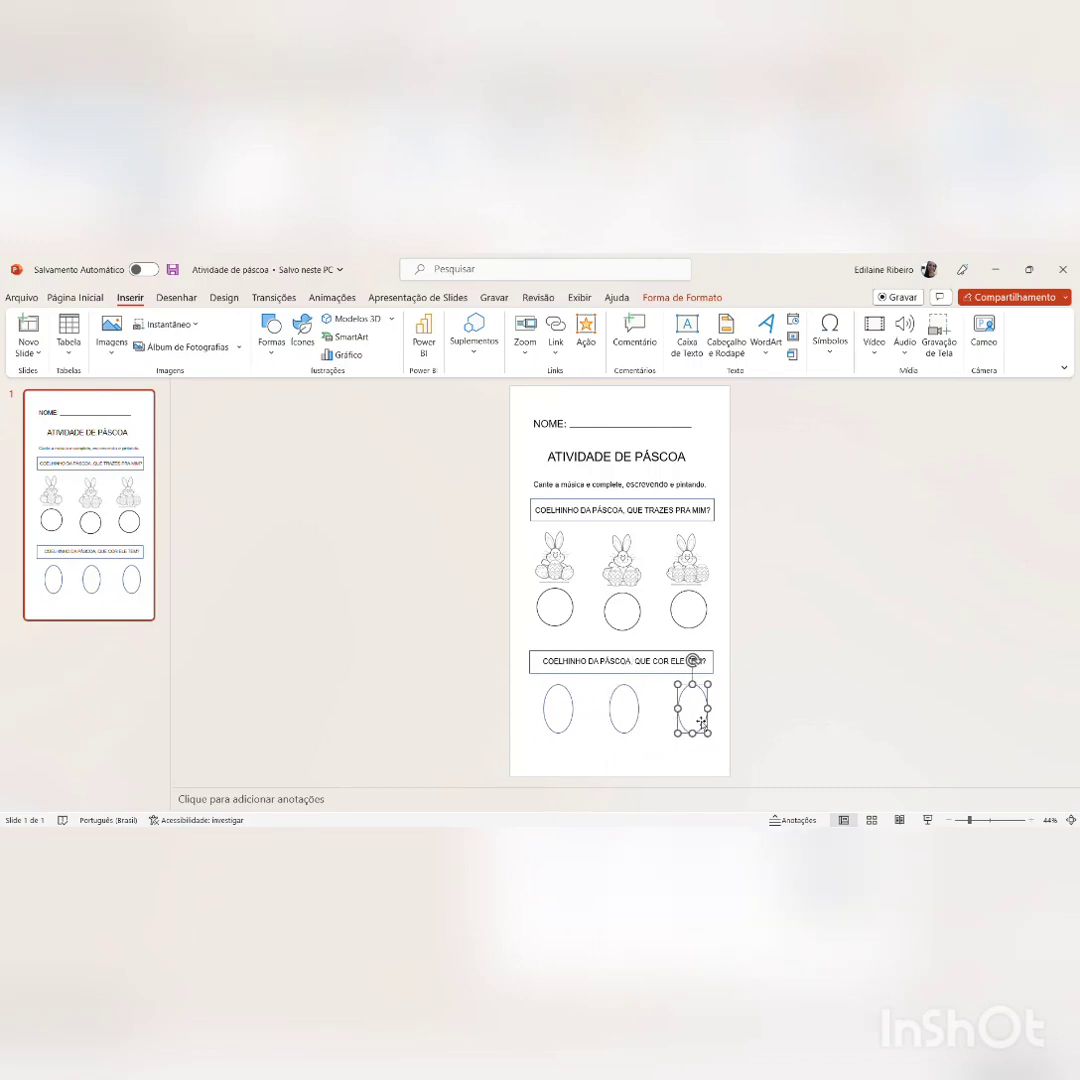
key(Left)
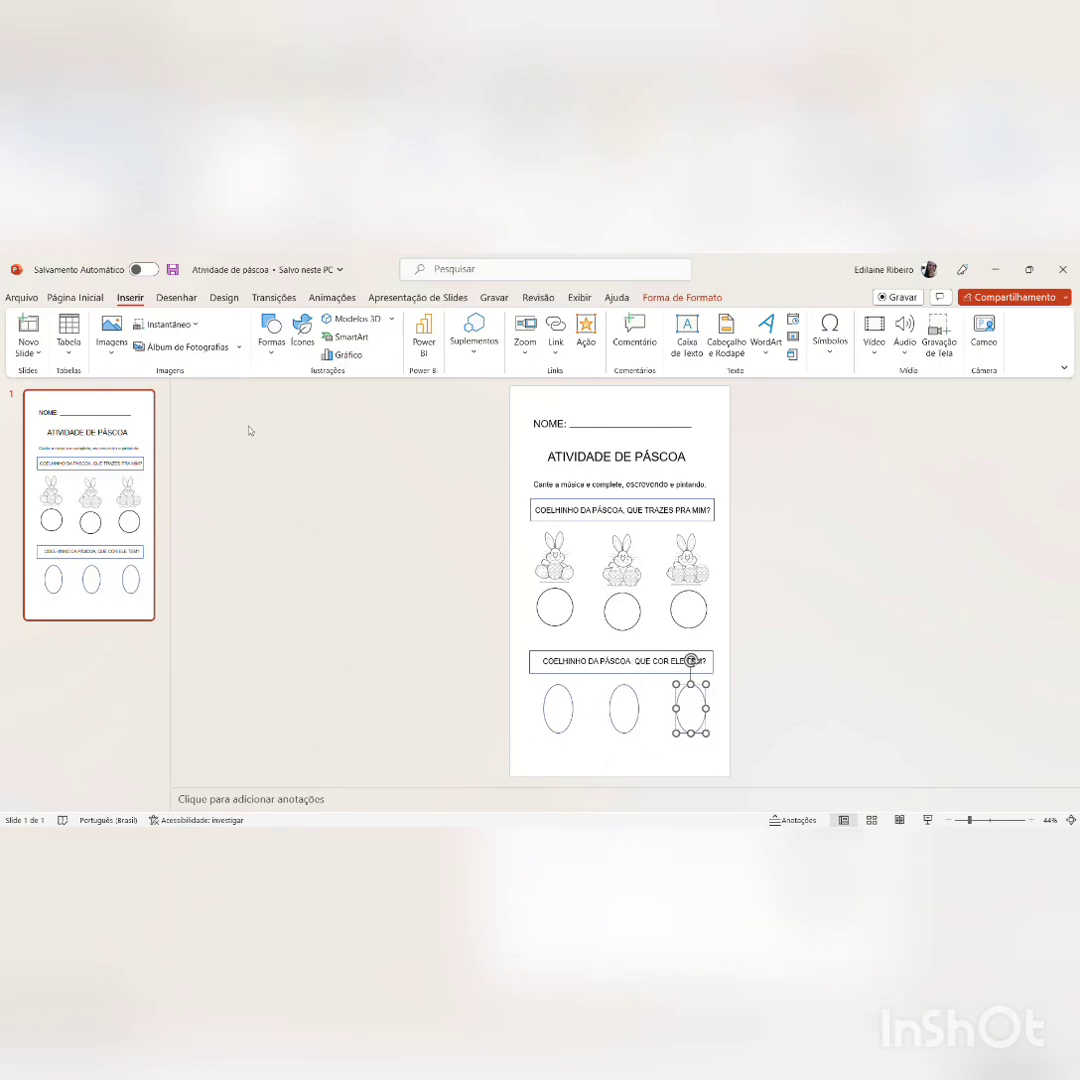
click(88, 298)
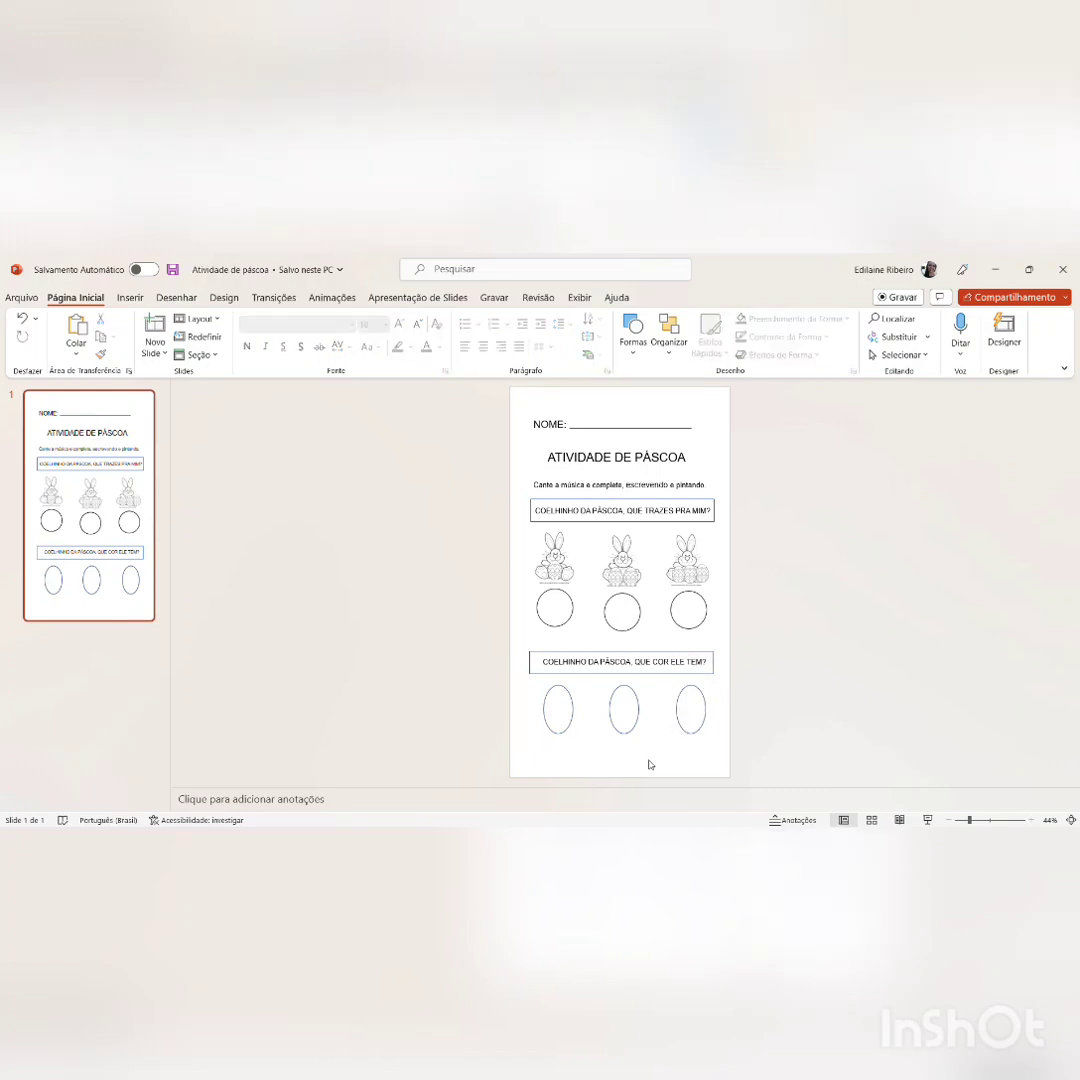
click(572, 733)
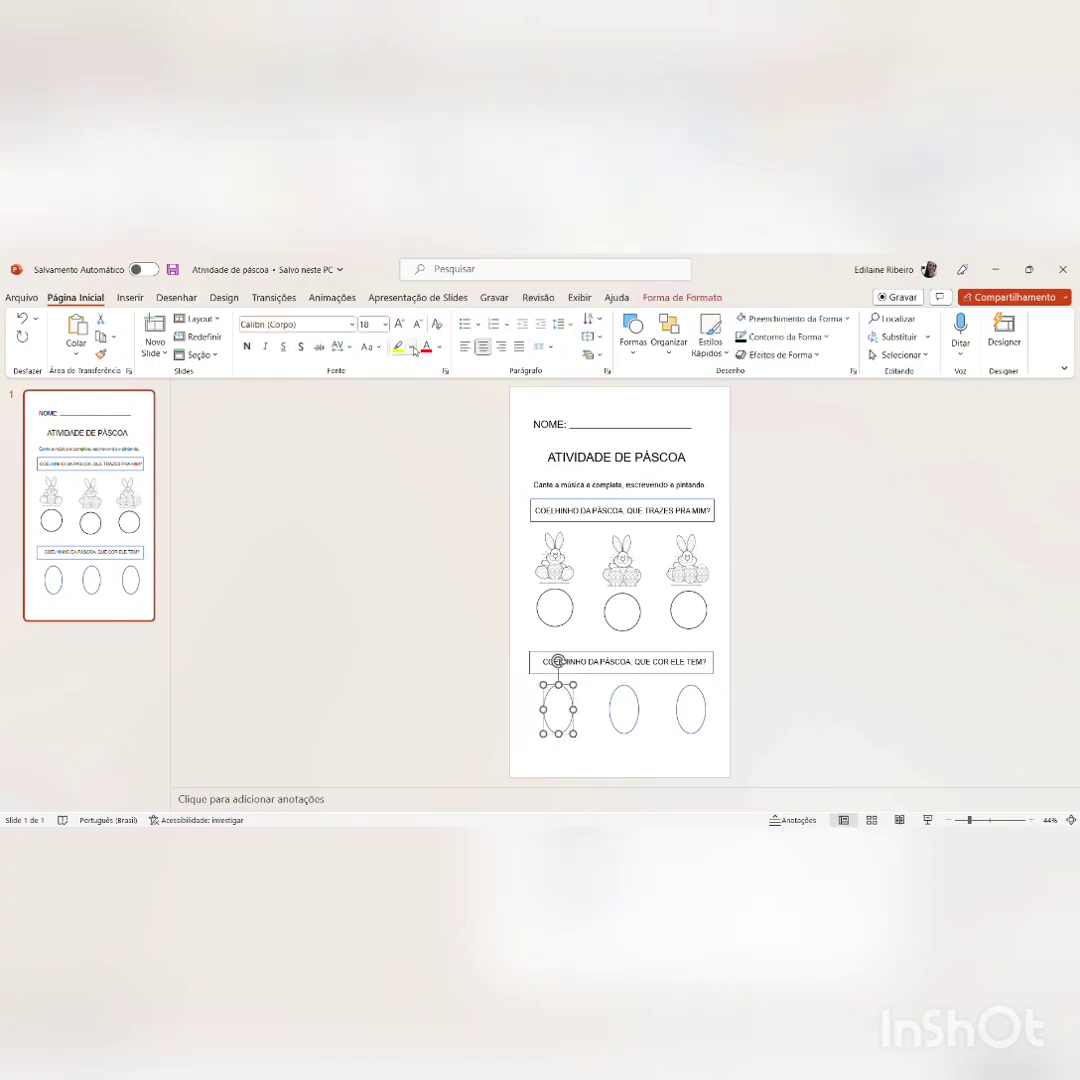
click(494, 408)
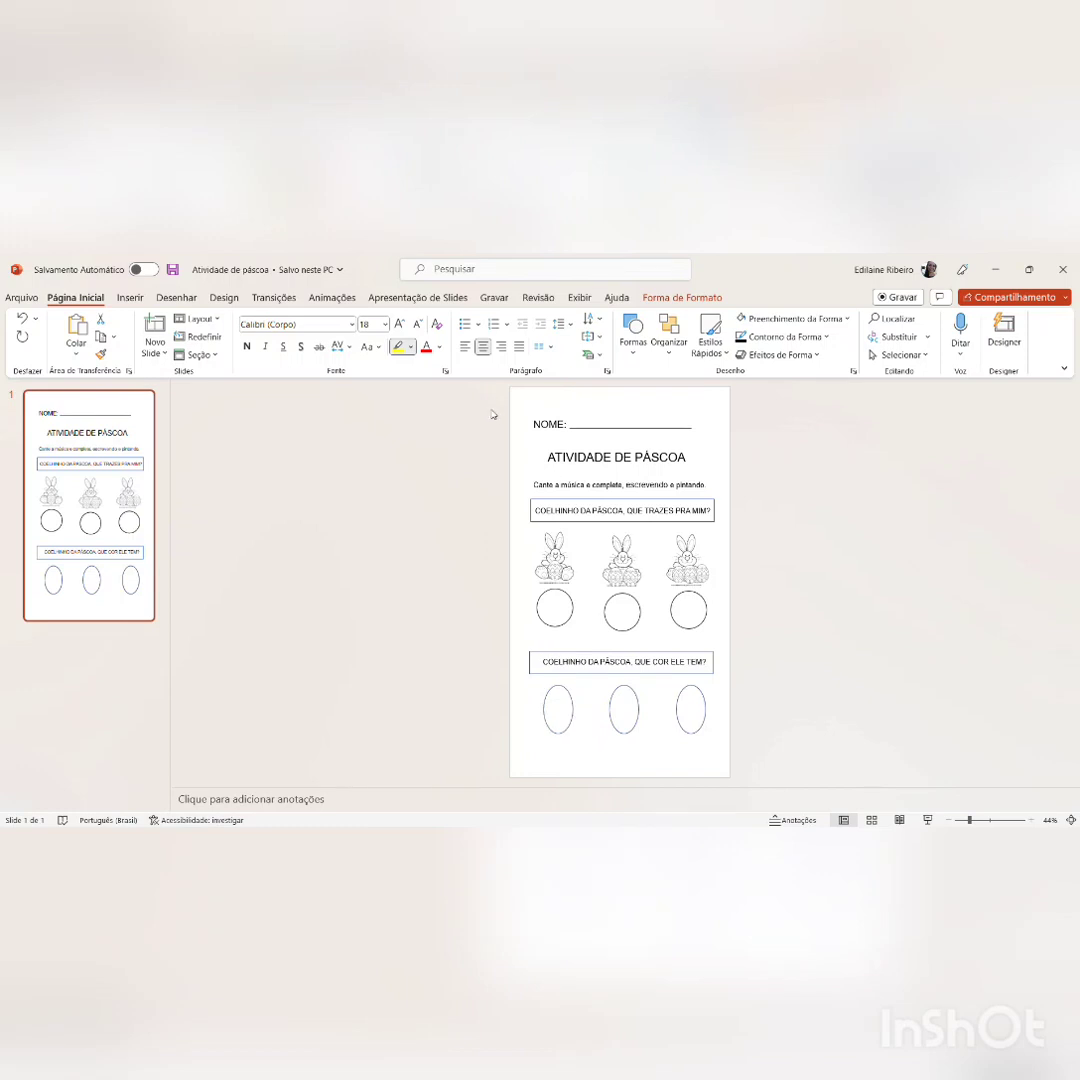
click(485, 411)
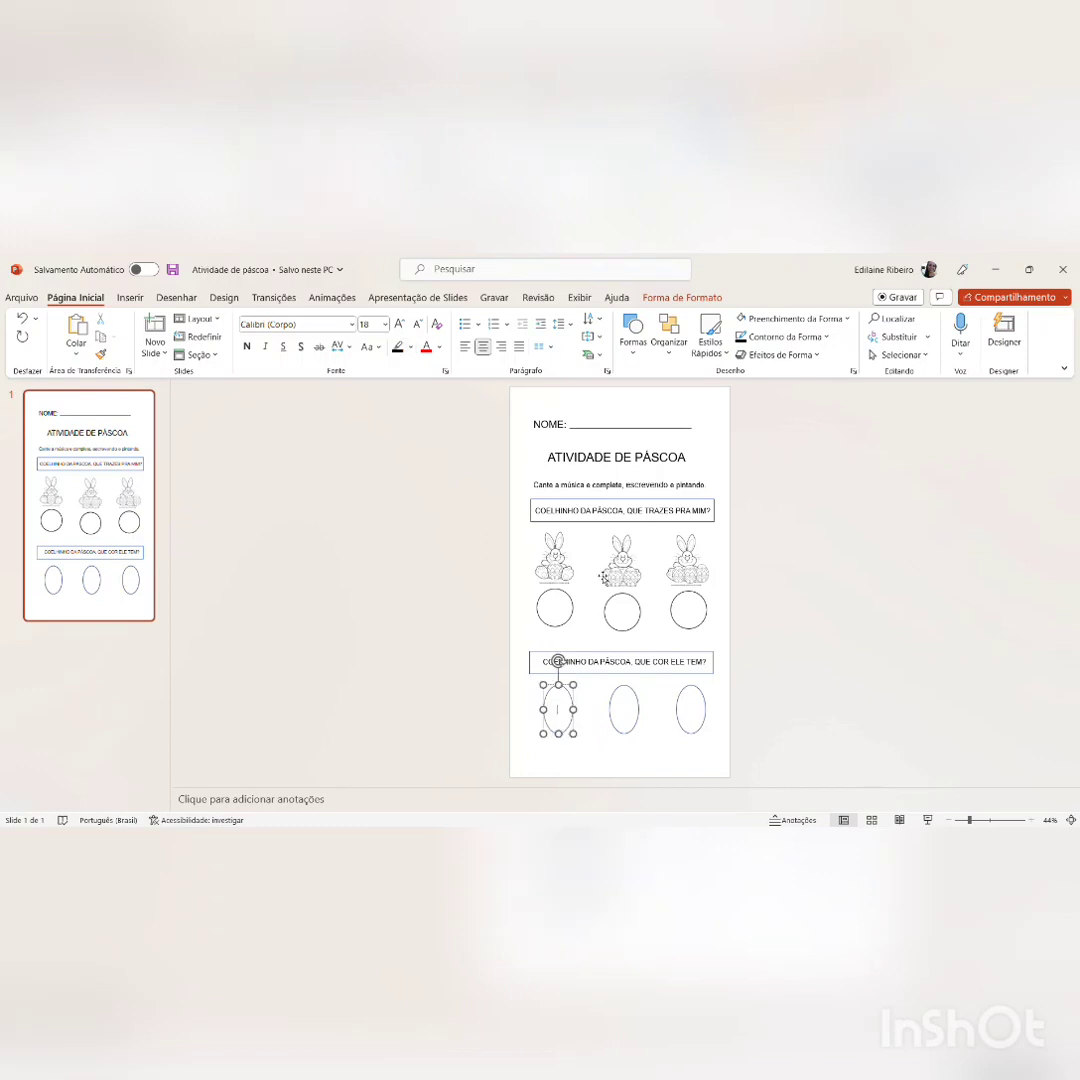
click(597, 712)
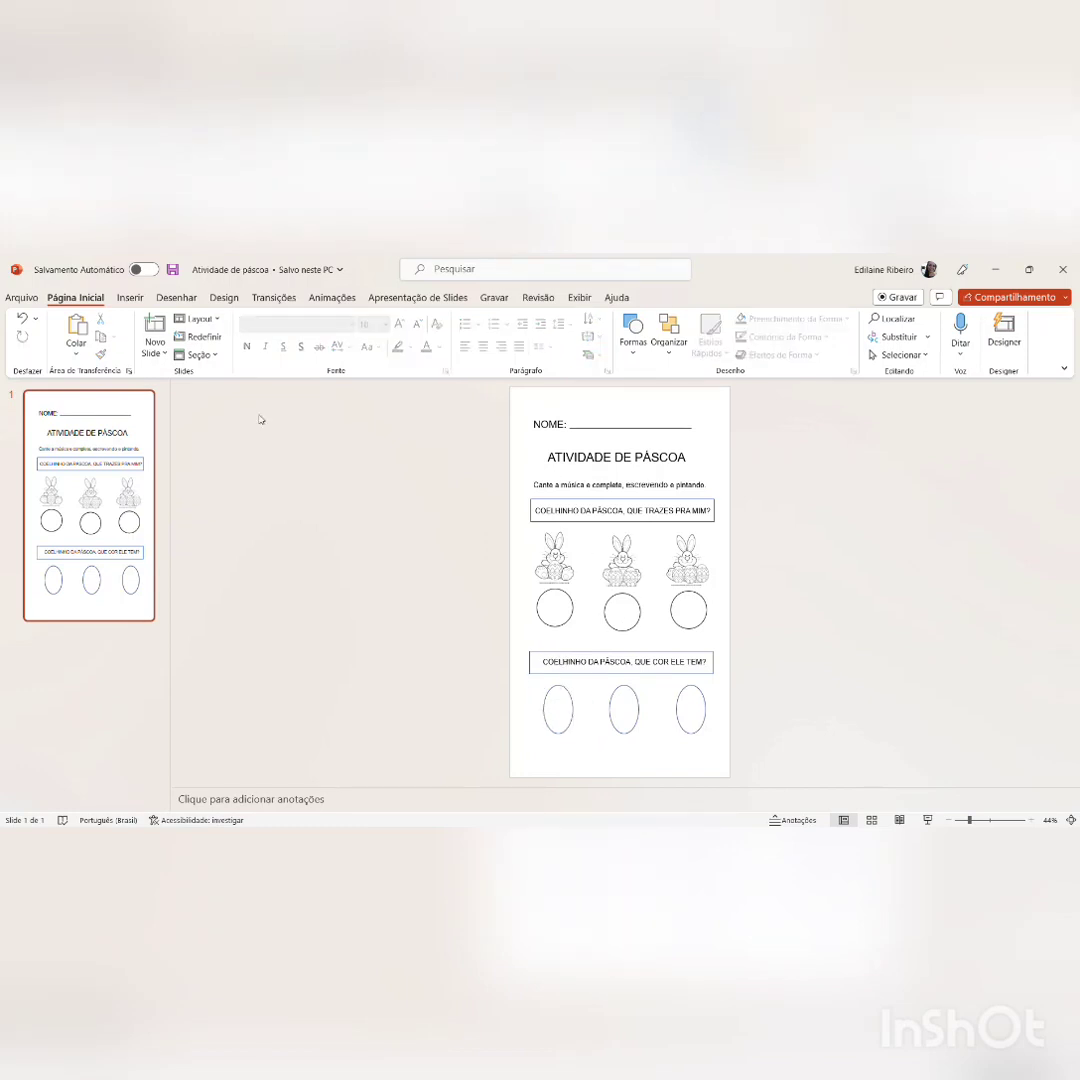
Step: Insert a text box reading "AZUL" below the first oval and move it up inside the slide
click(130, 298)
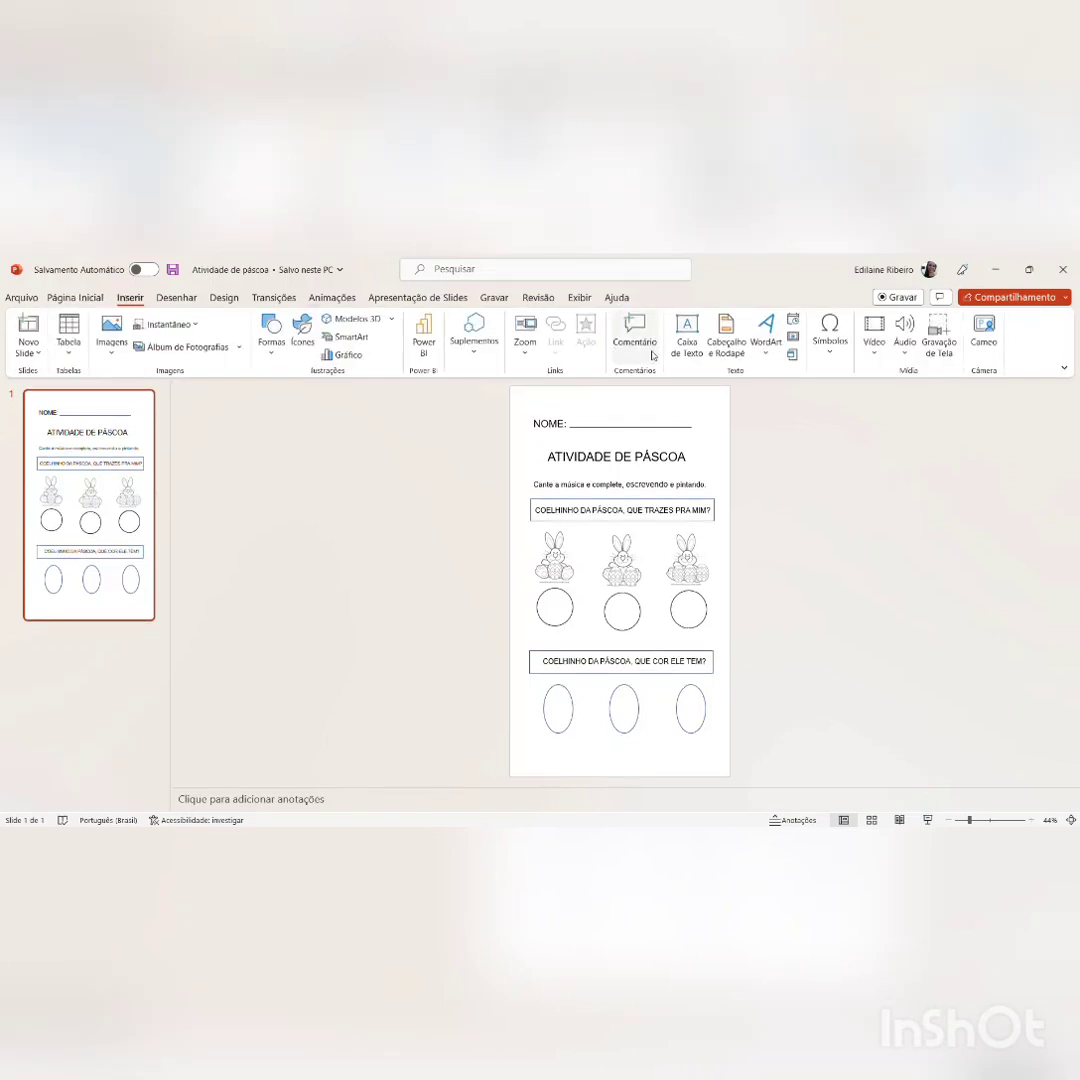
click(683, 346)
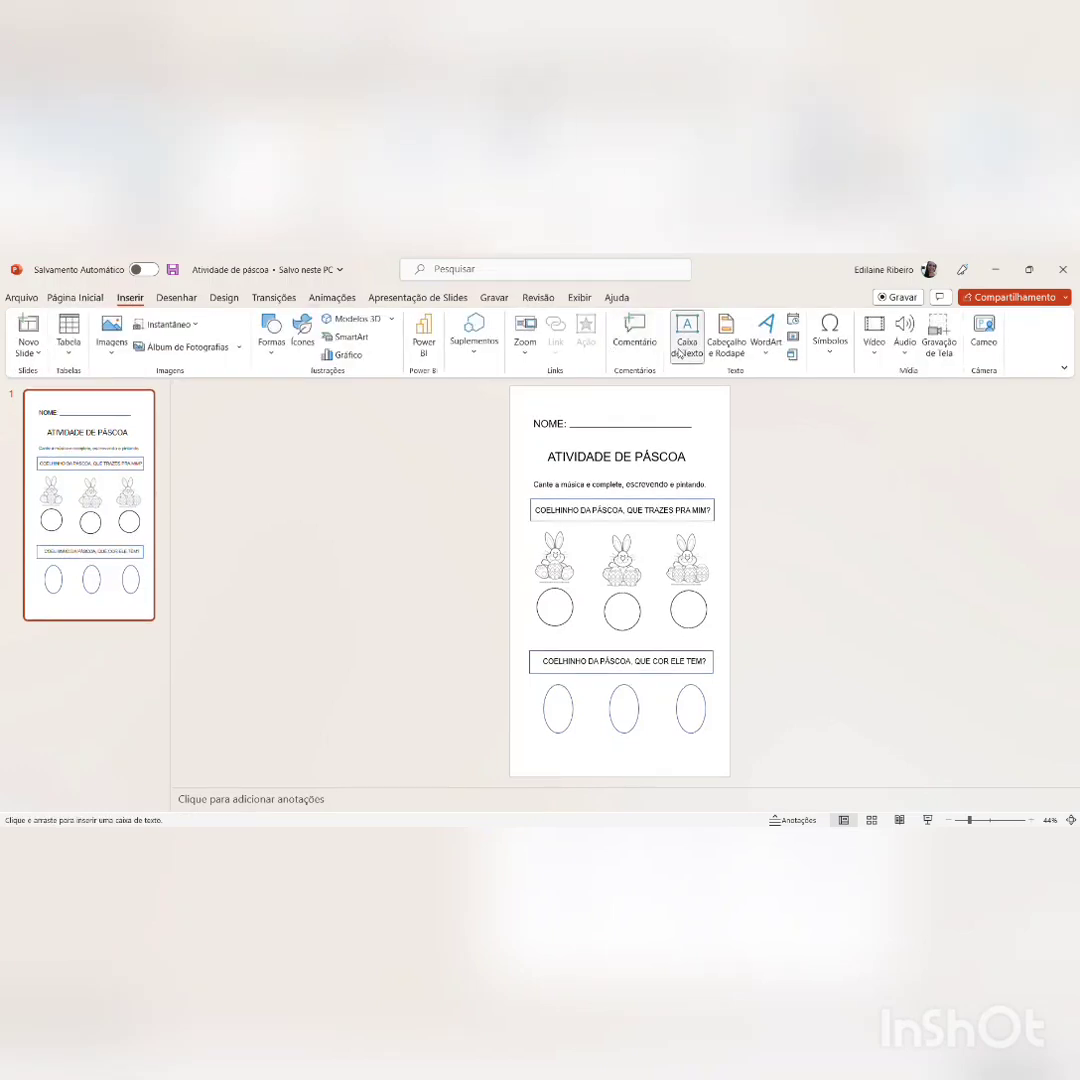
click(556, 764)
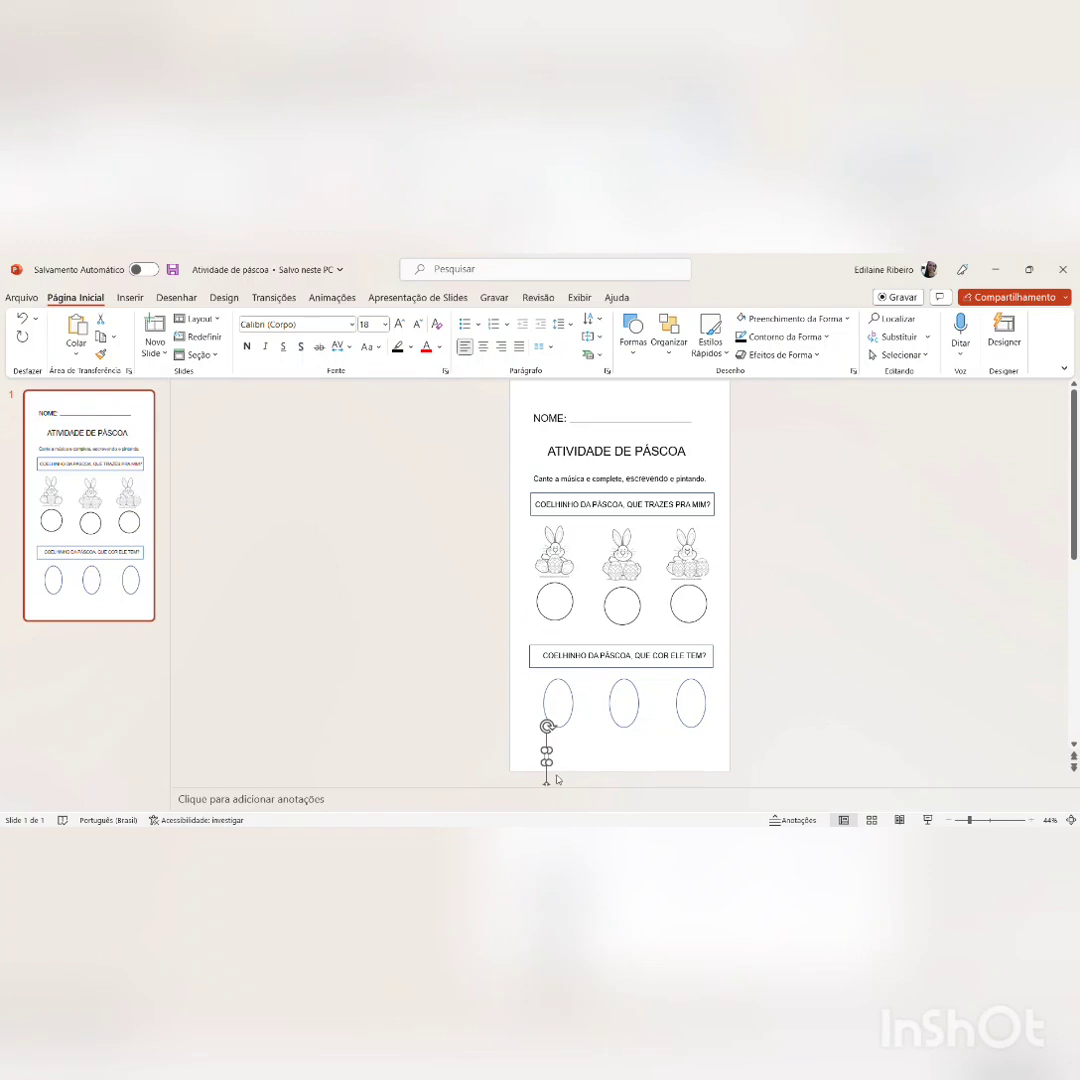
drag(547, 765, 607, 779)
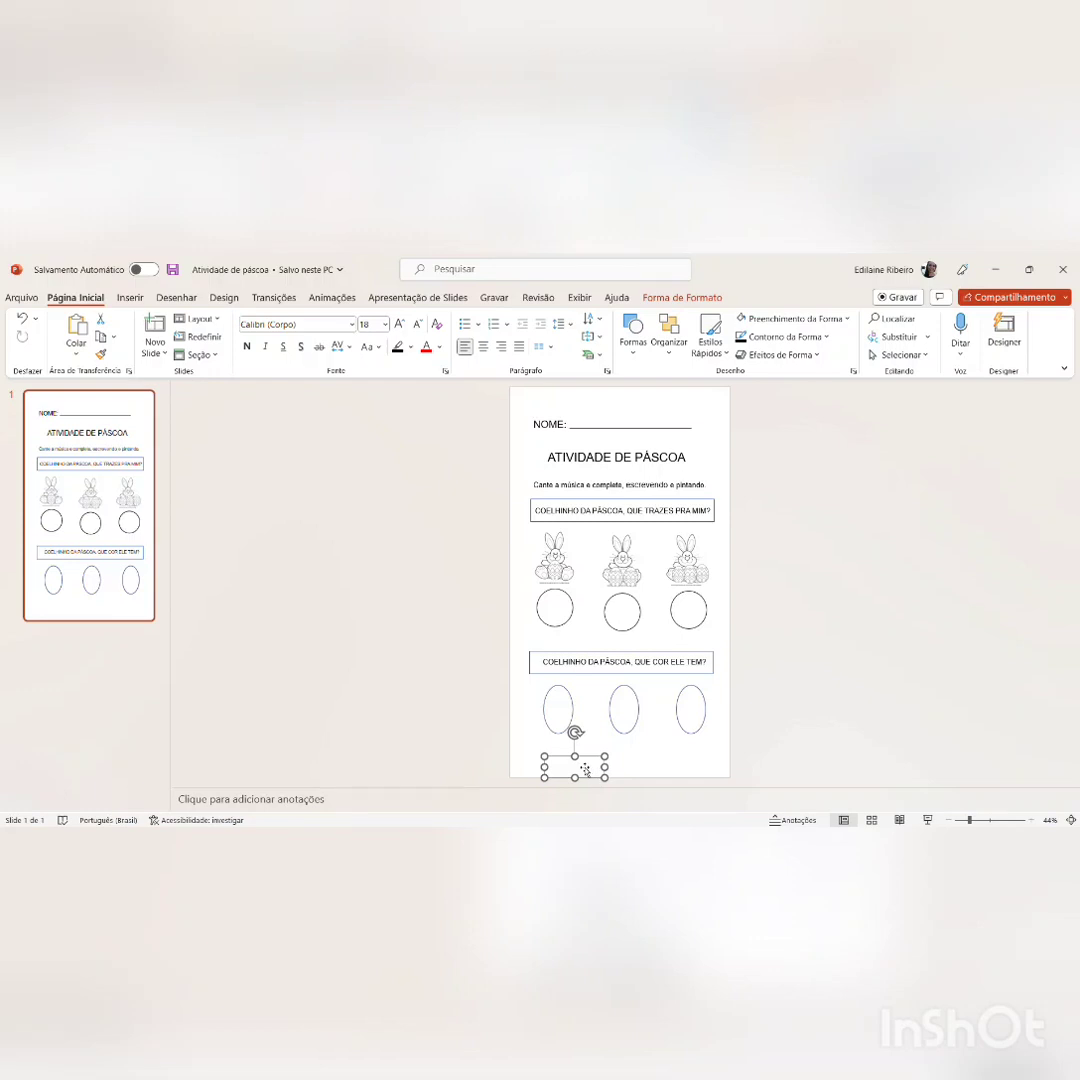
text(AZUL)
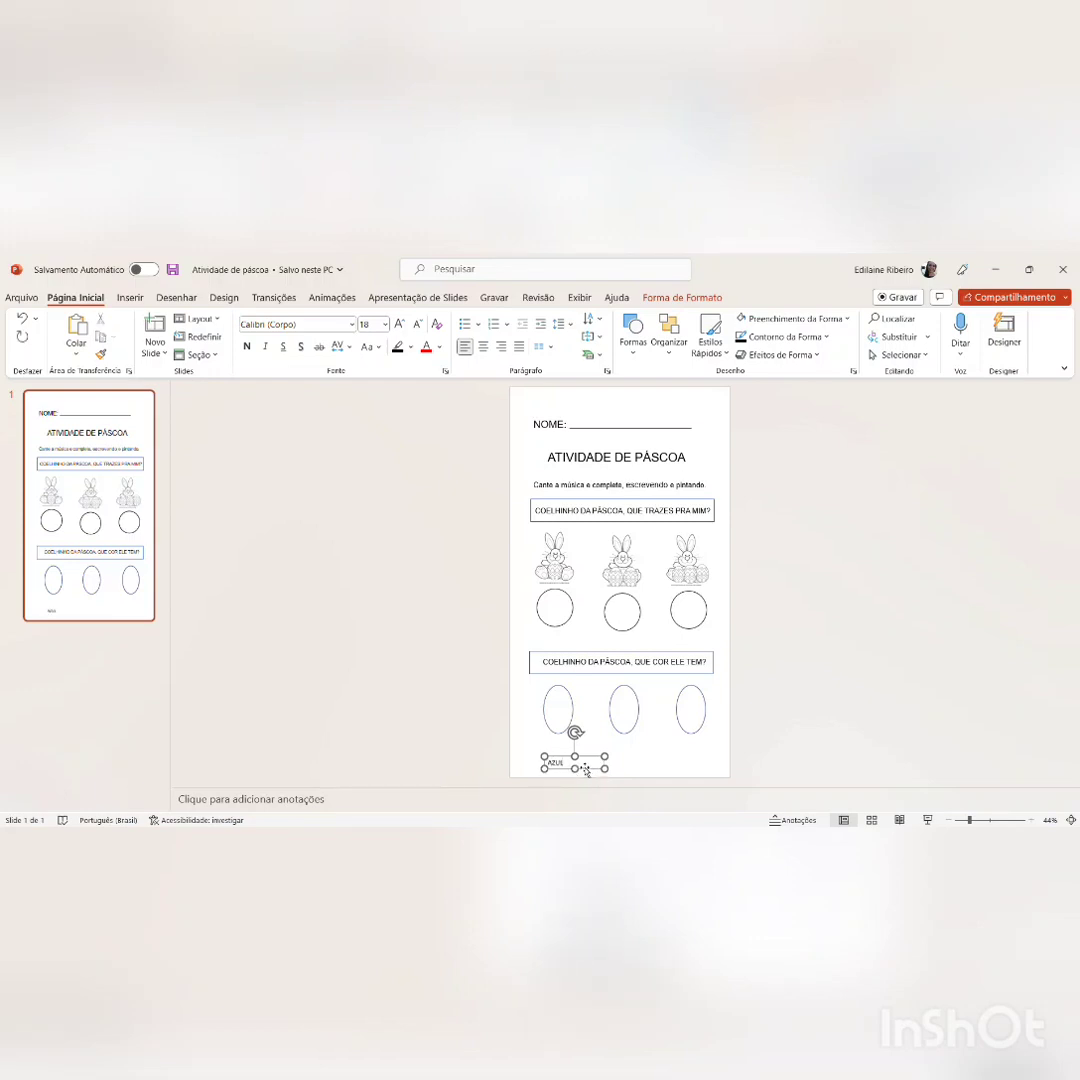
drag(586, 770, 591, 753)
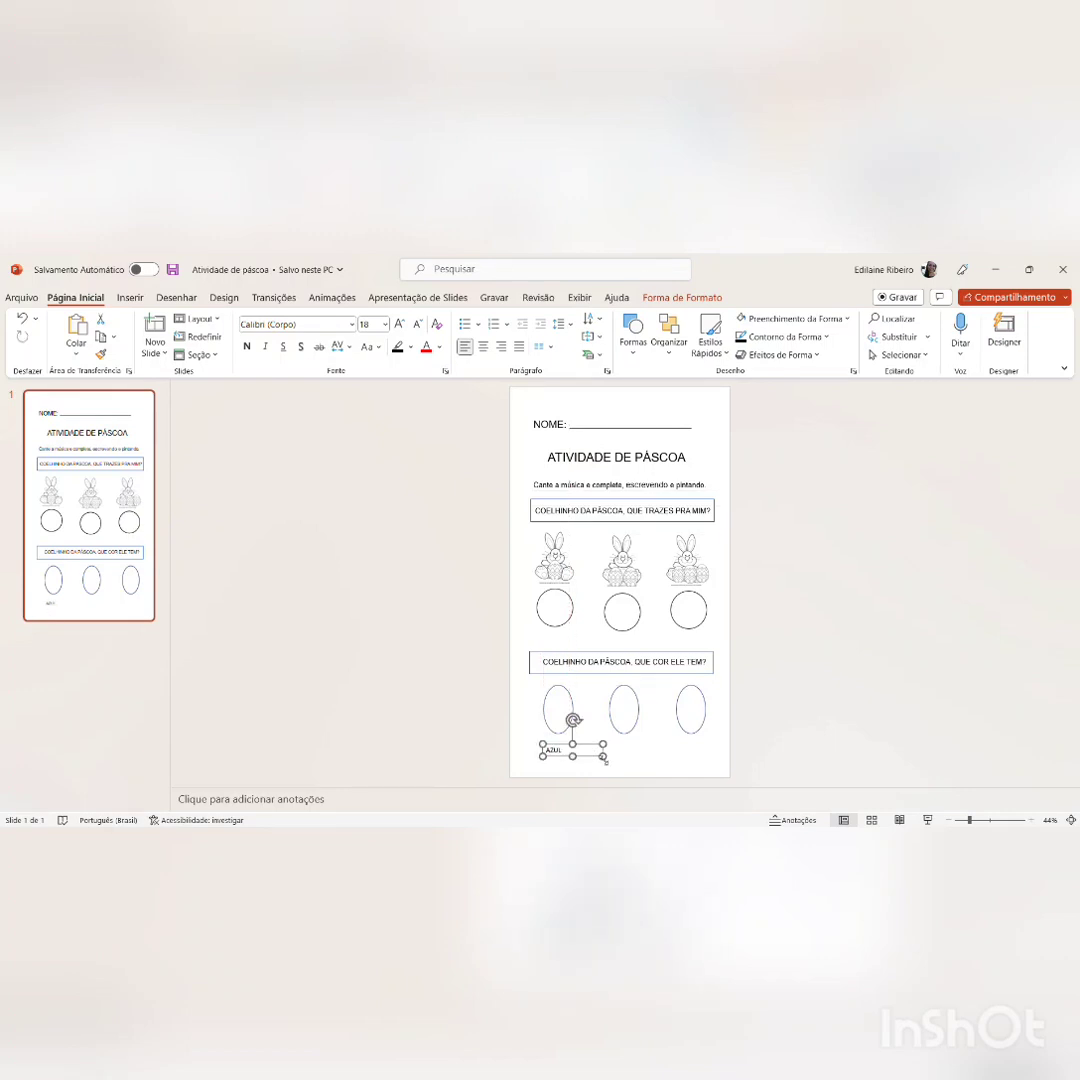
Step: Set the "AZUL" label's font size to 25 and move it up just under the first oval
click(616, 755)
click(564, 755)
text(25)
key(Return)
key(Escape)
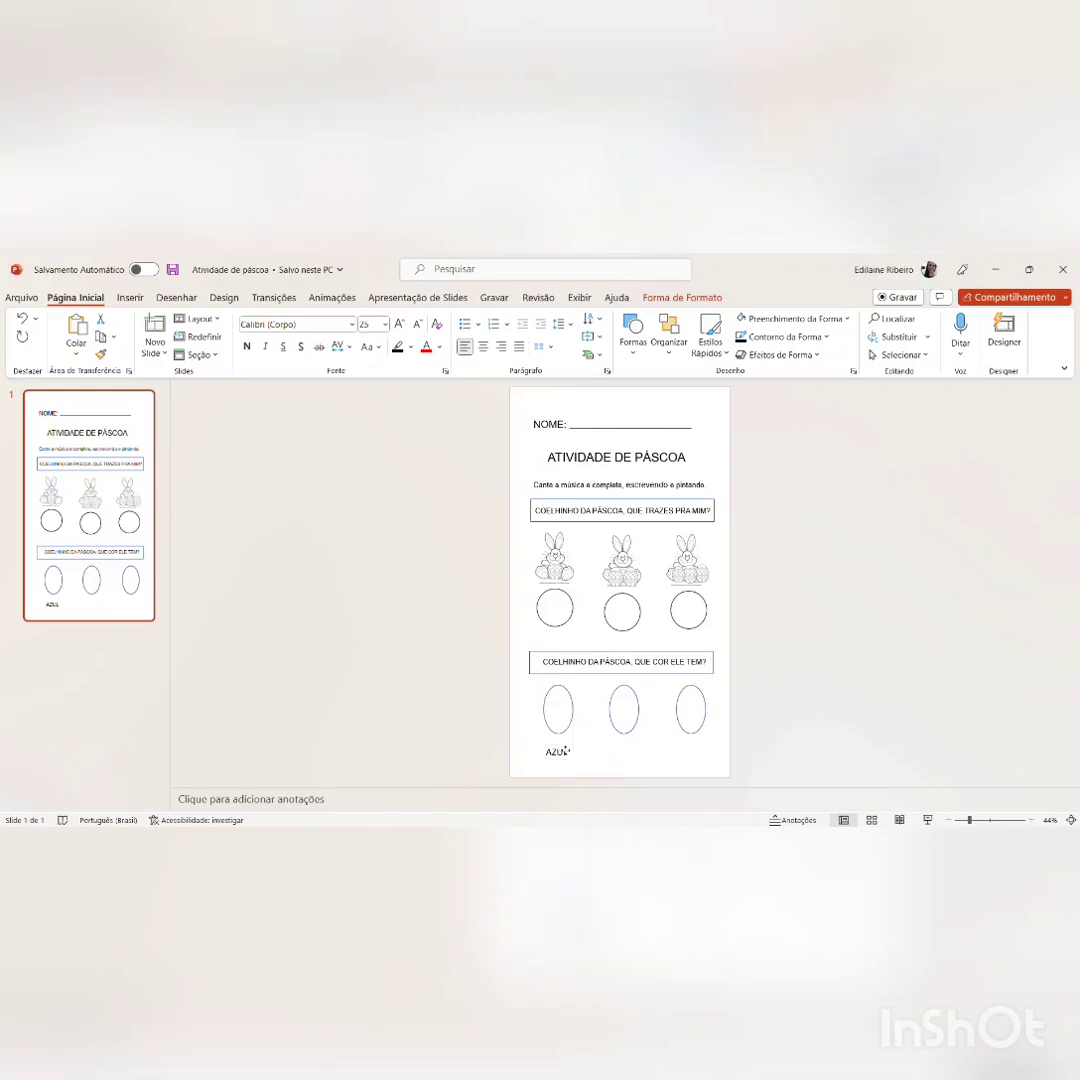
drag(566, 750, 566, 744)
click(633, 741)
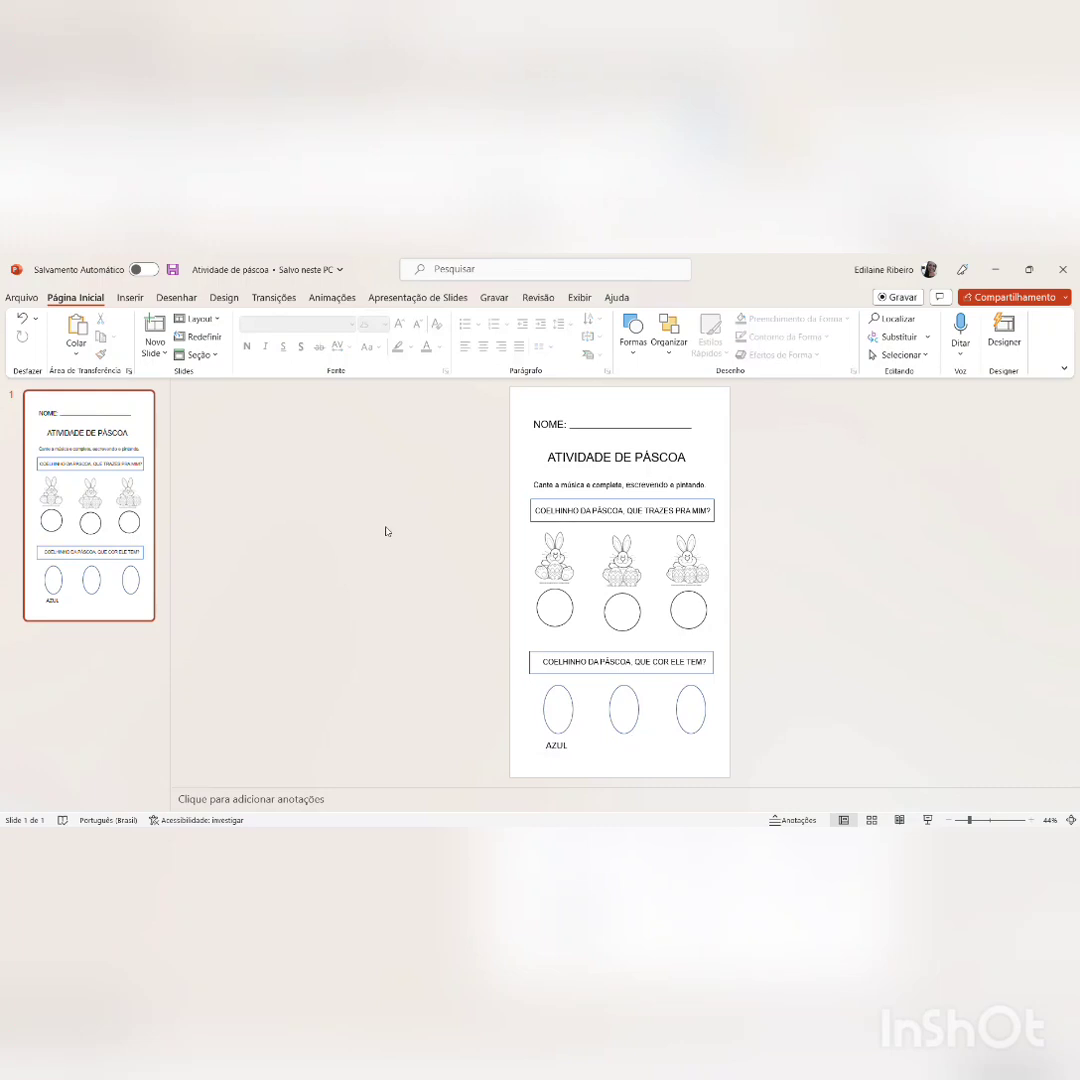
Step: Copy the "AZUL" label and place the duplicate under the middle oval
click(566, 749)
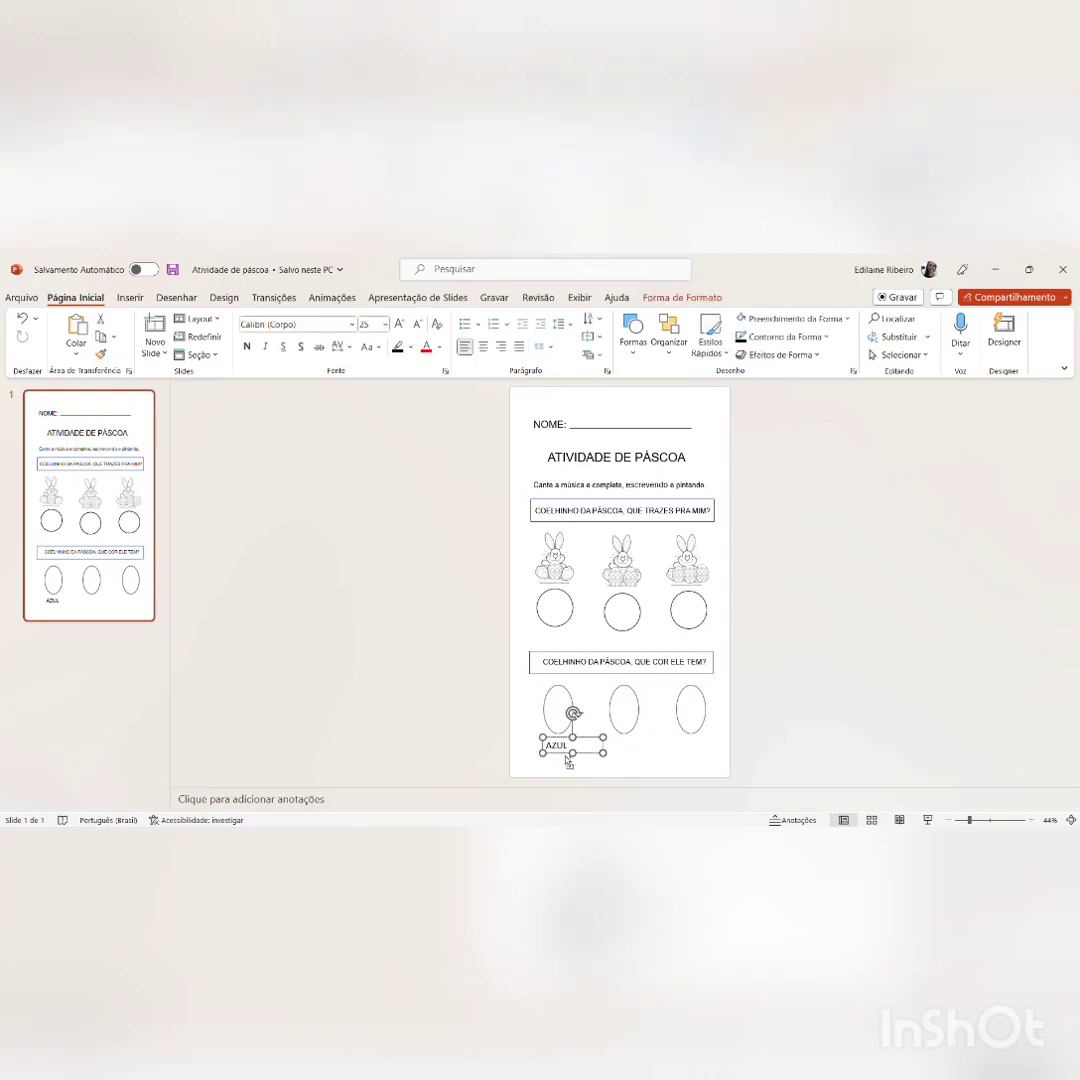
click(656, 740)
key(ctrl+v)
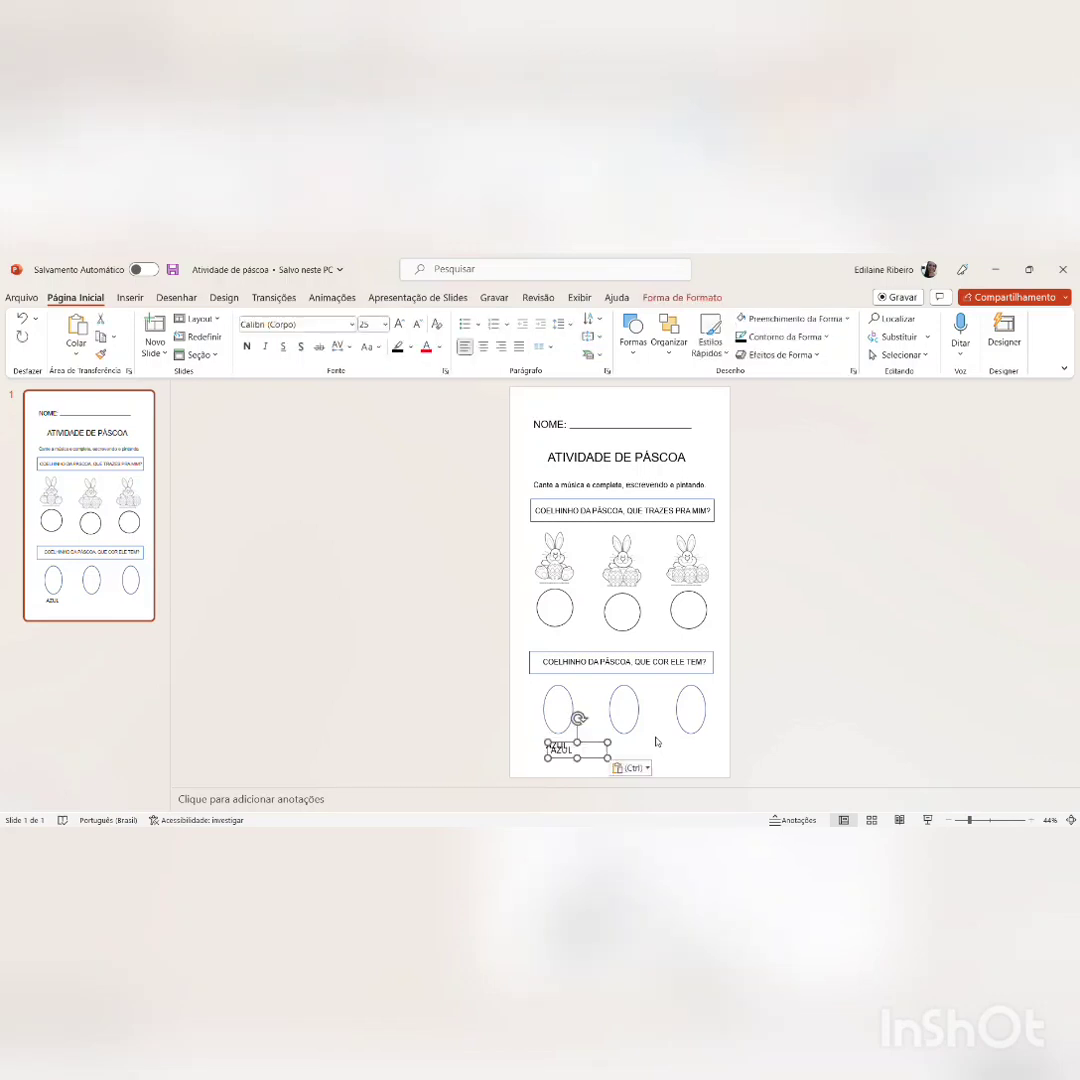
drag(606, 749, 665, 742)
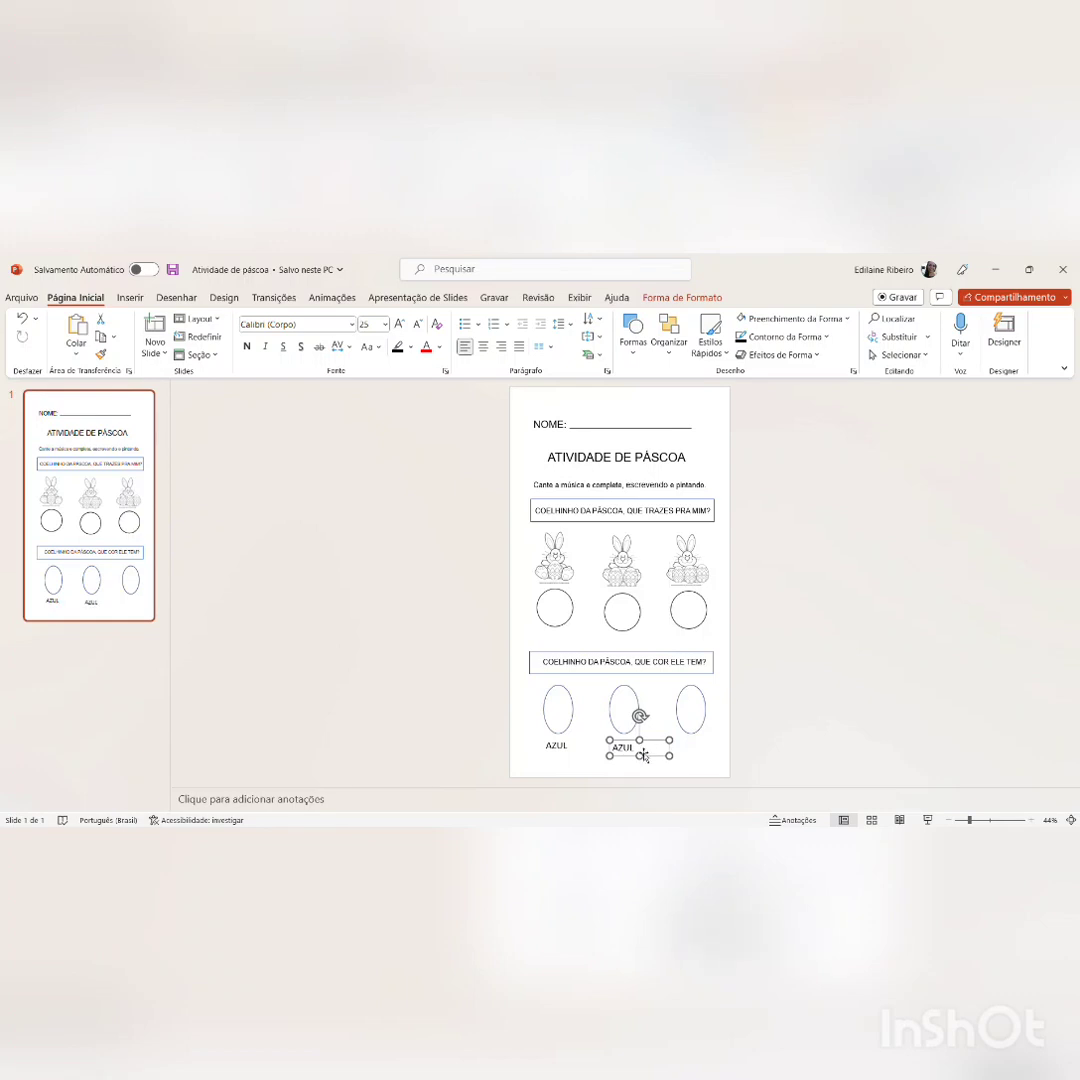
Step: Change the duplicated label's text to "AMARELO" and centre it under the middle oval, in line with "AZUL"
click(637, 748)
text(AMARELO)
drag(659, 740, 648, 741)
click(677, 750)
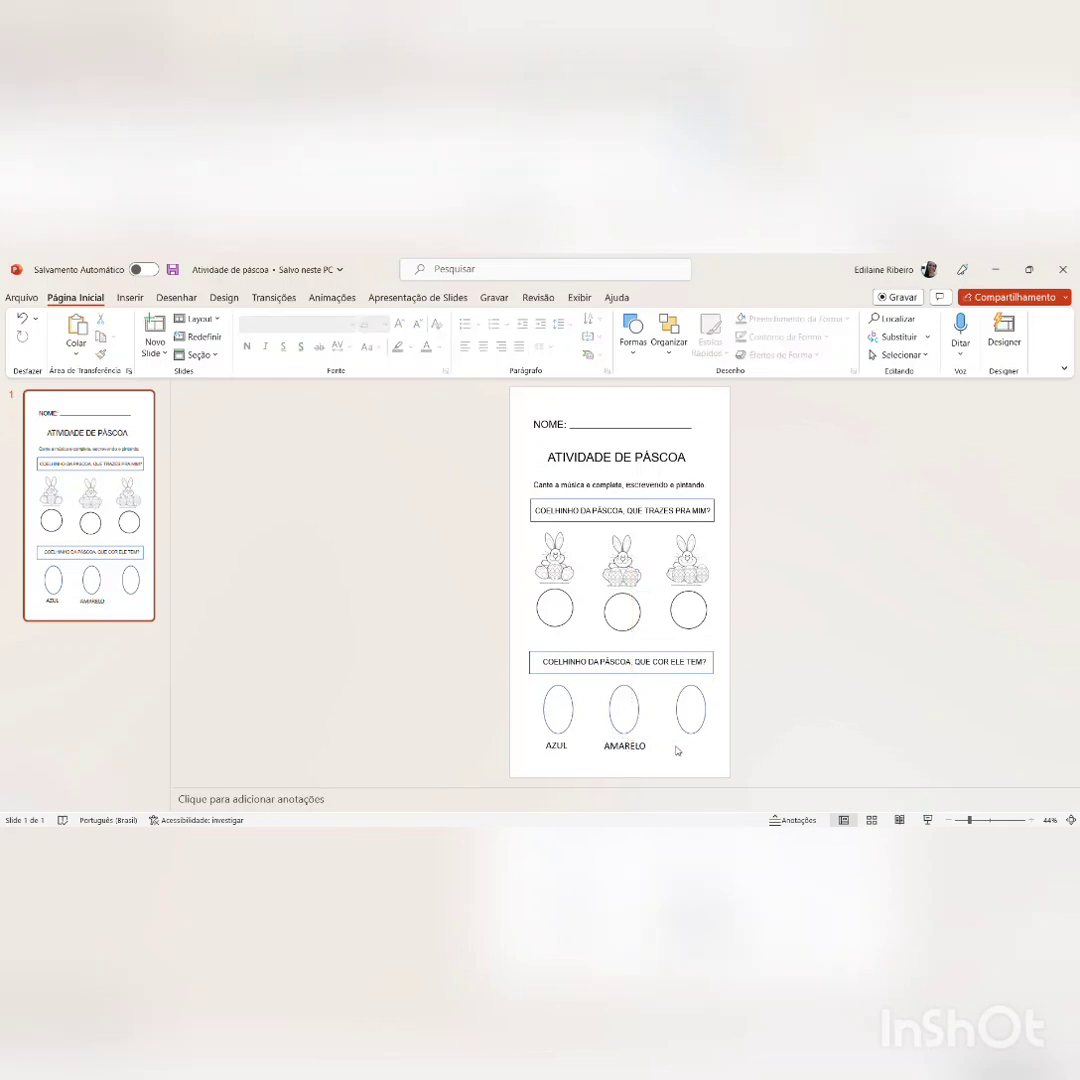
Step: Paste another copy of the "AZUL" label under the third oval and change its text to "VERMELHO"
key(ctrl+v)
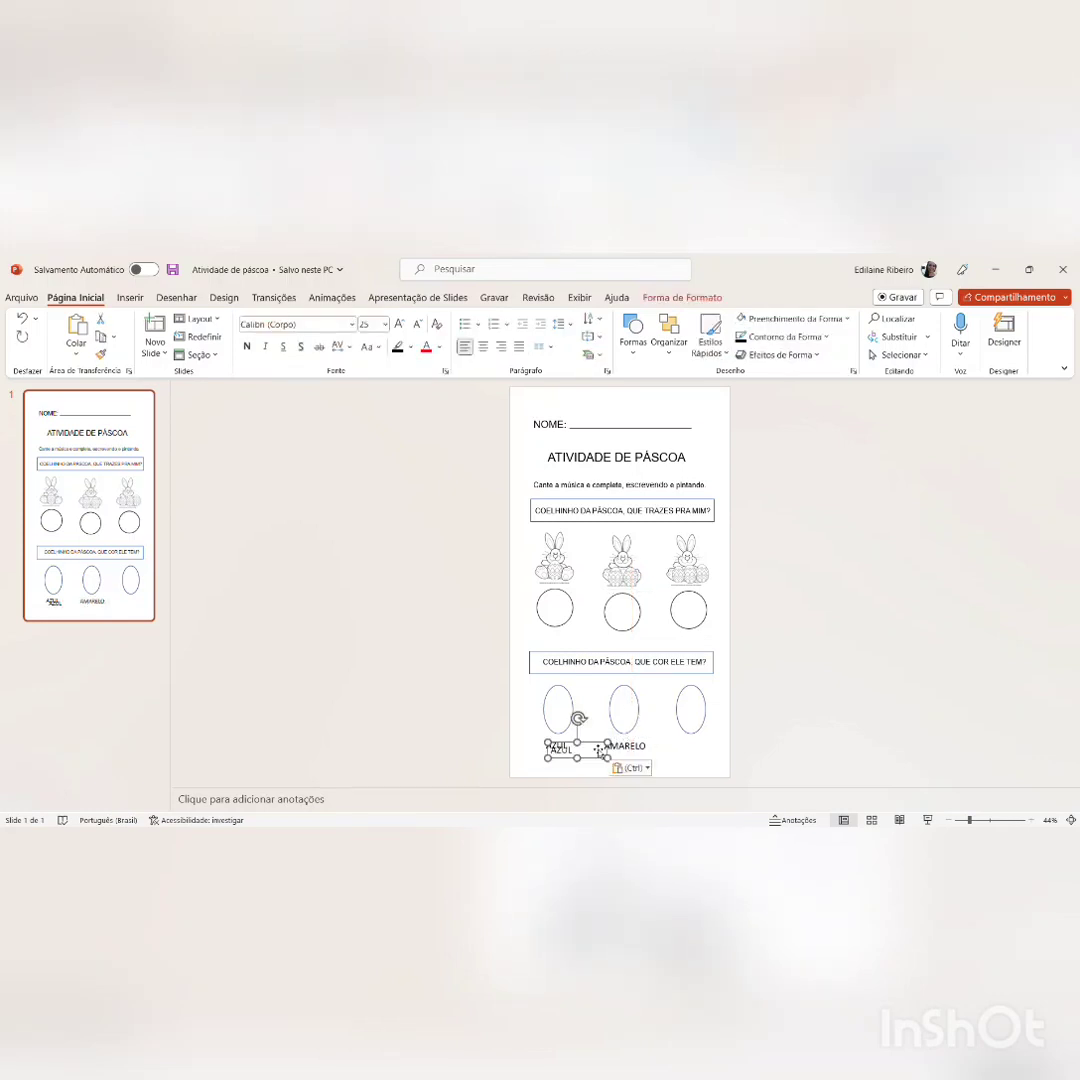
drag(606, 751, 728, 746)
click(707, 750)
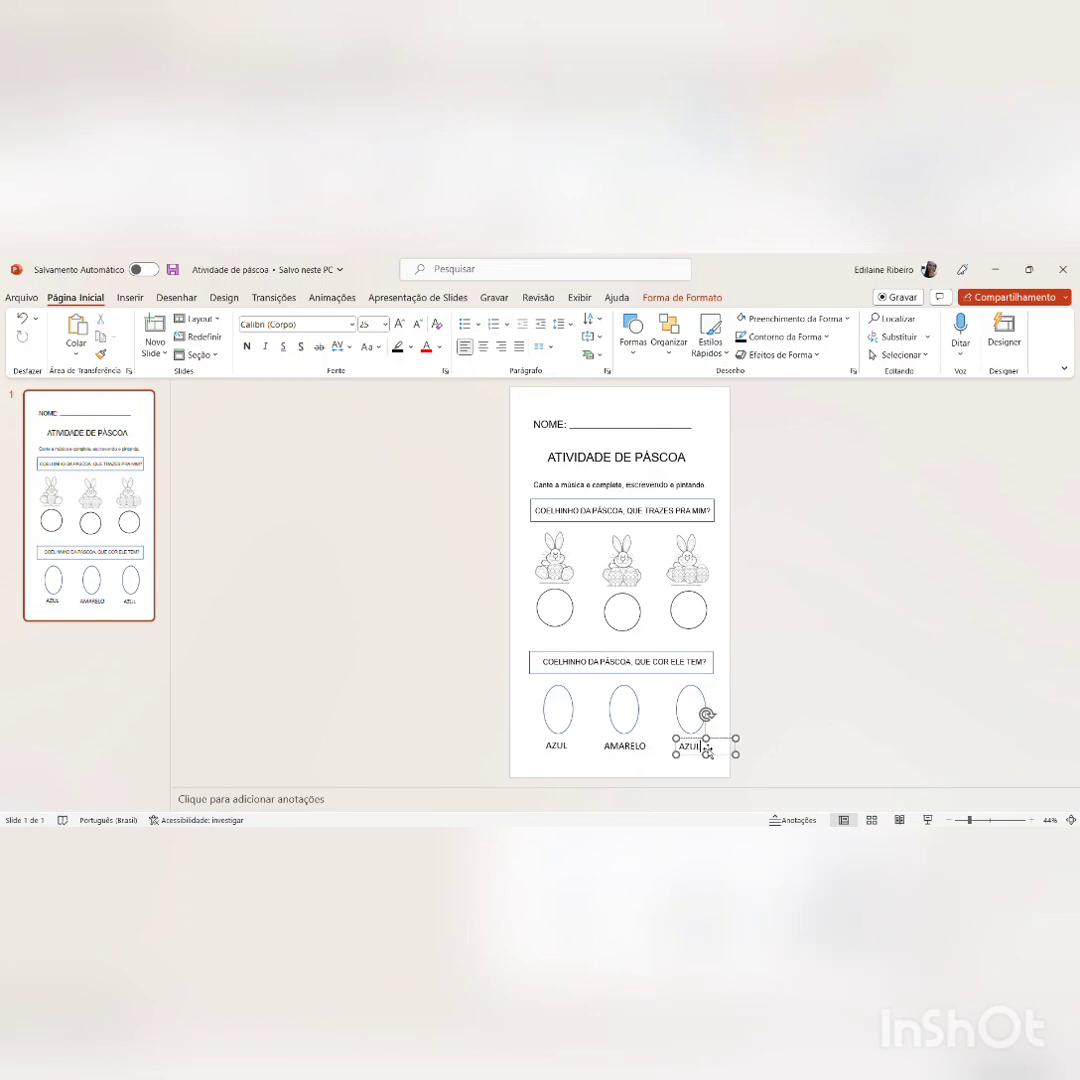
key(BackSpace)
key(BackSpace)
key(BackSpace)
key(BackSpace)
text(VERMELHO)
click(656, 632)
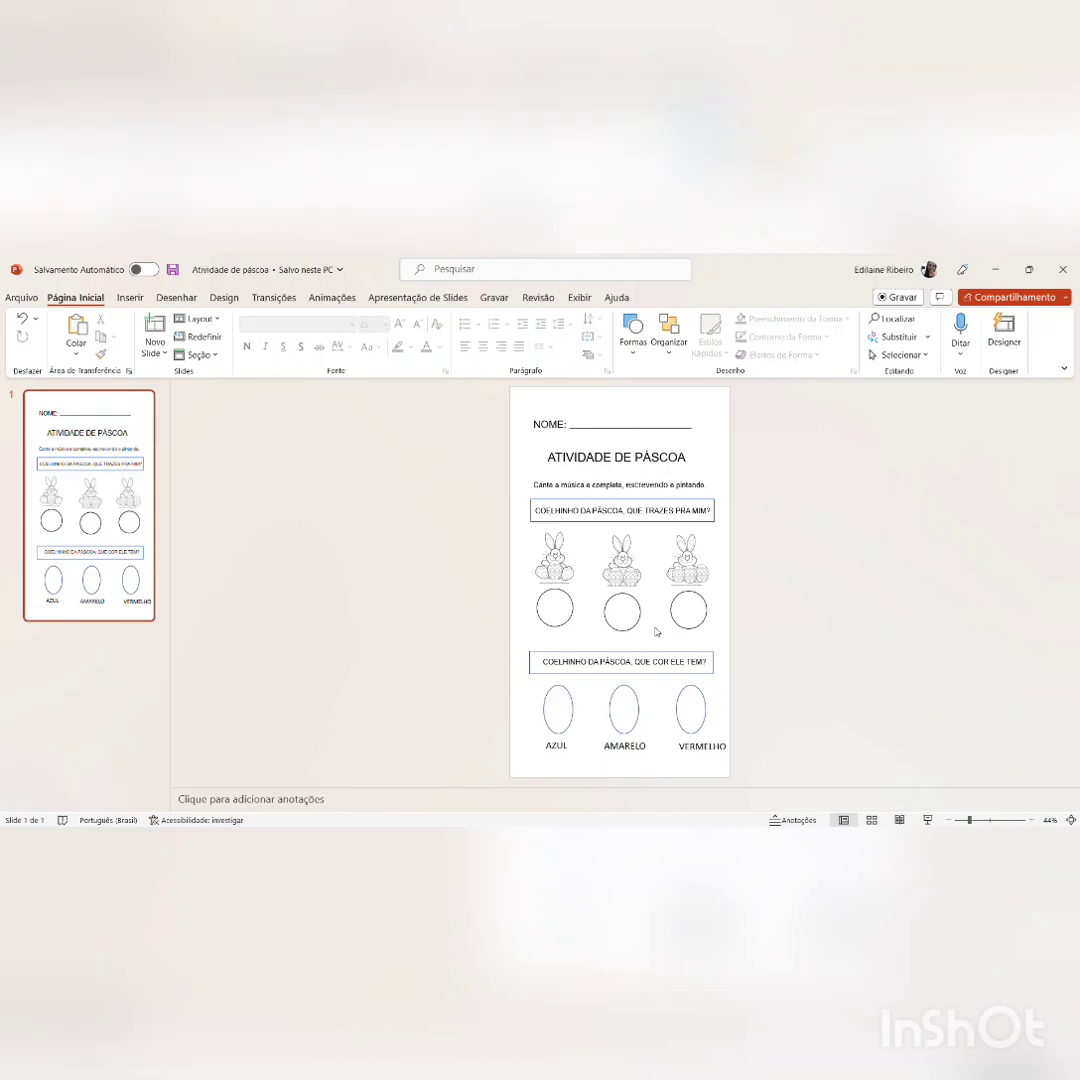
Step: Move the "VERMELHO" label slightly left so it sits under the third oval, inside the slide
click(702, 750)
key(Left)
key(Left)
key(Left)
key(Left)
key(Left)
key(Left)
key(Left)
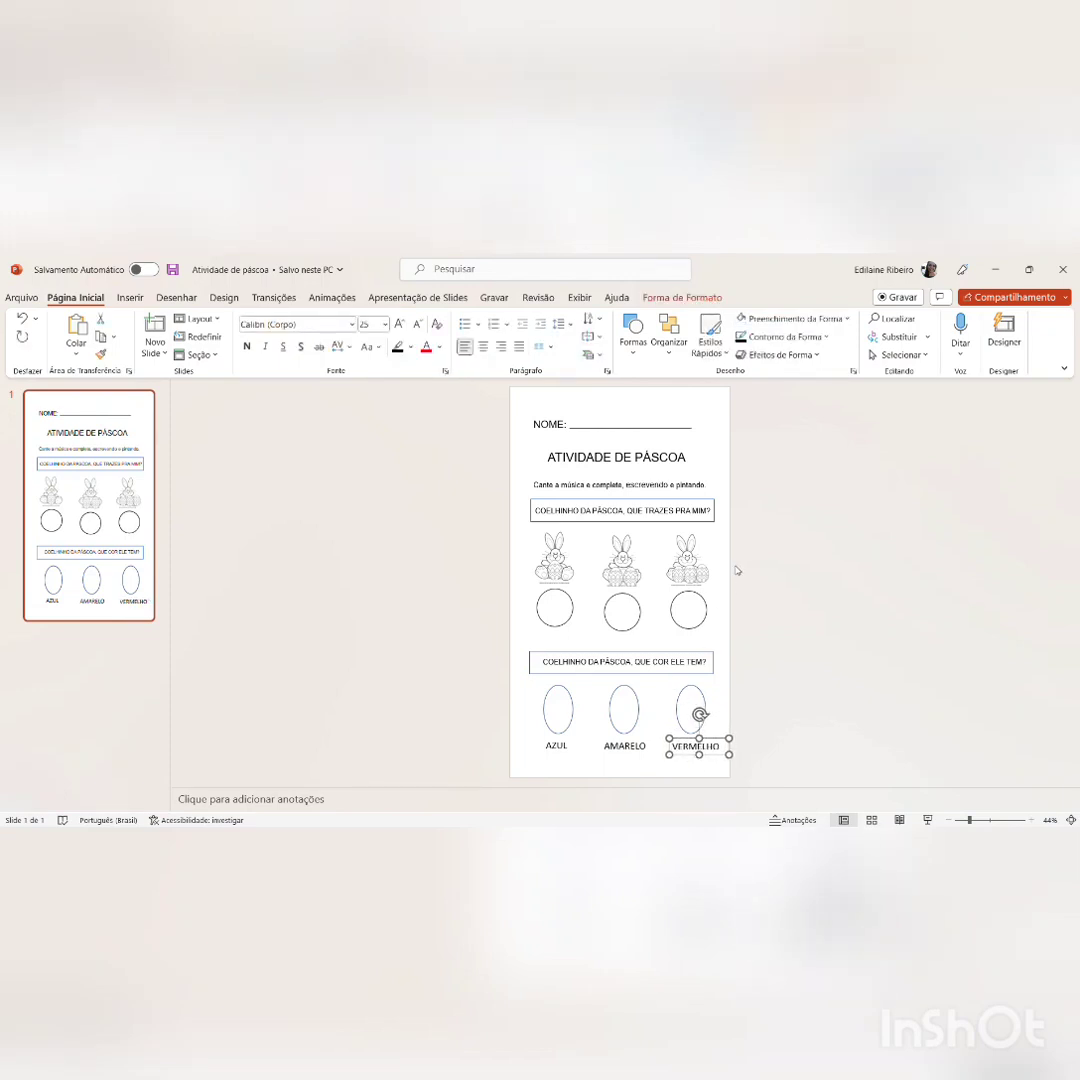
click(719, 557)
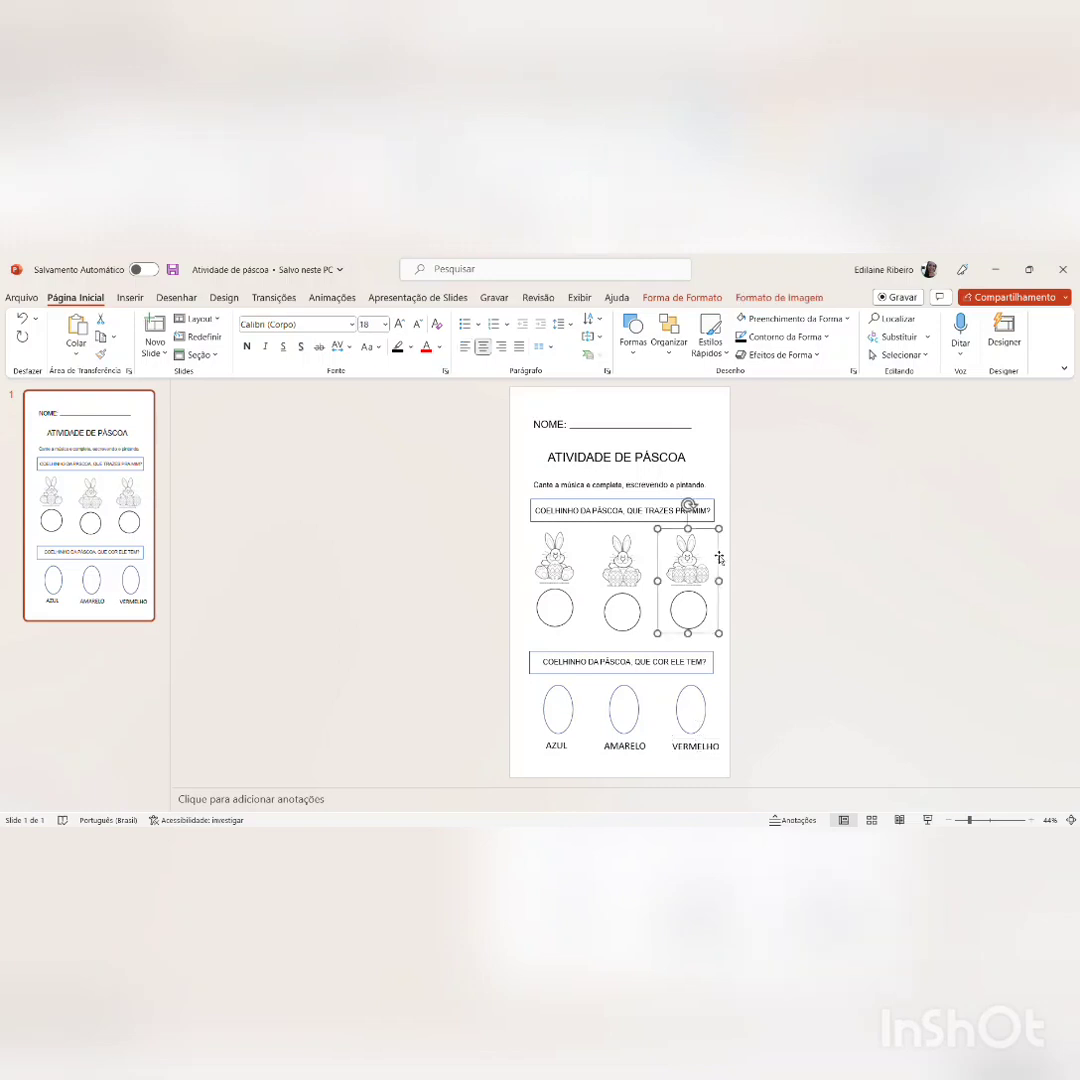
click(716, 474)
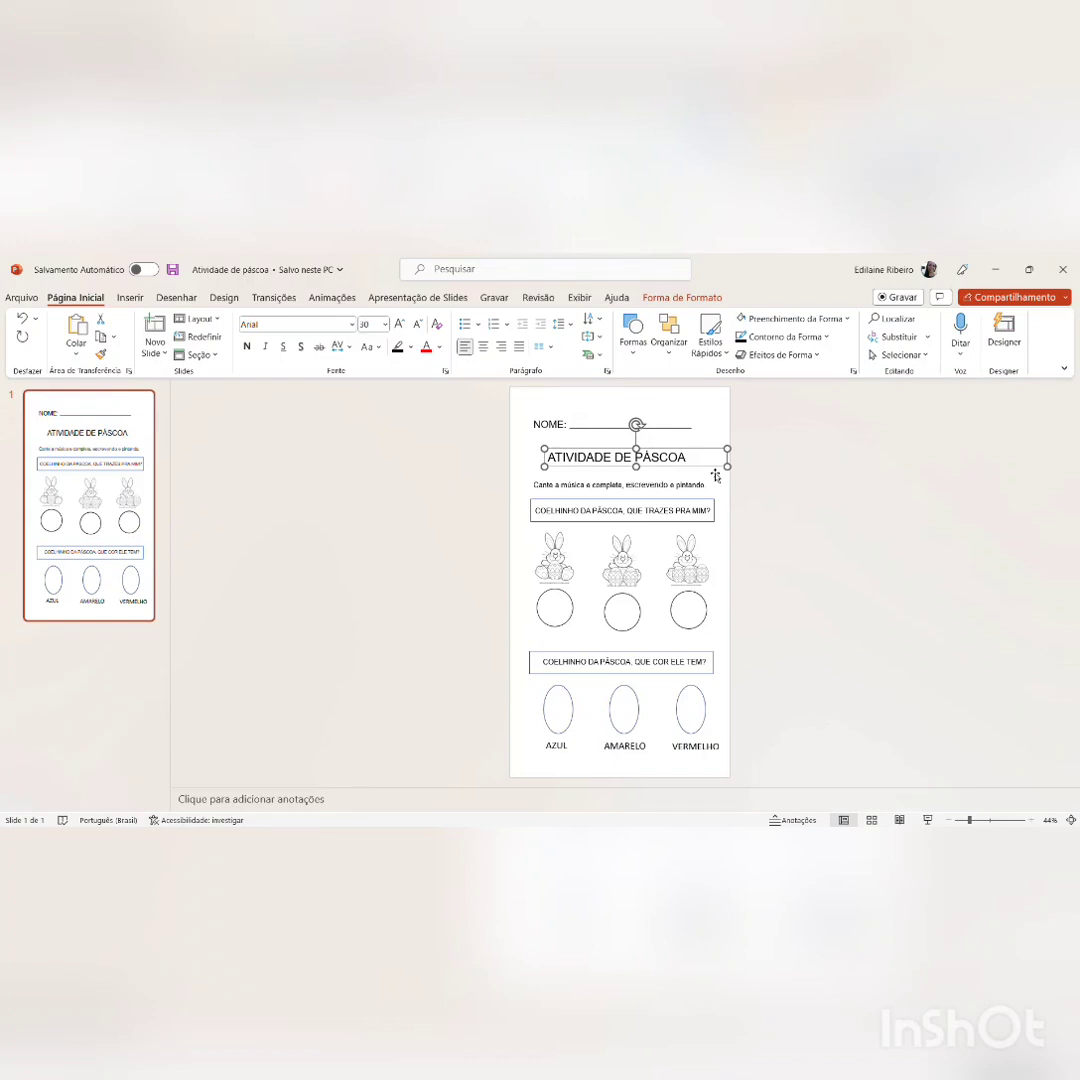
Step: Ungroup the middle bunny and its circle, and raise the circle to line up with its neighbours
click(635, 575)
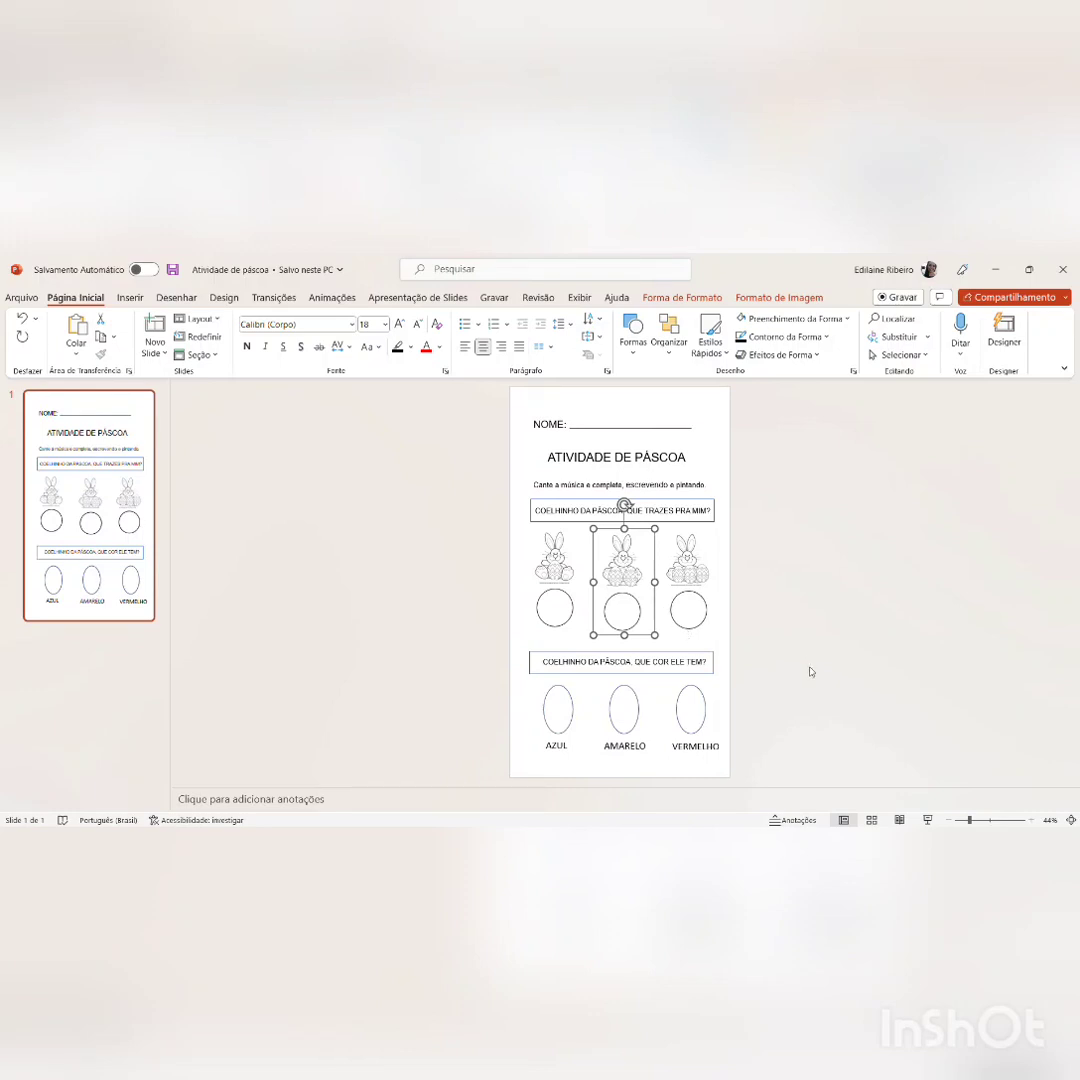
key(ctrl+shift+g)
click(716, 540)
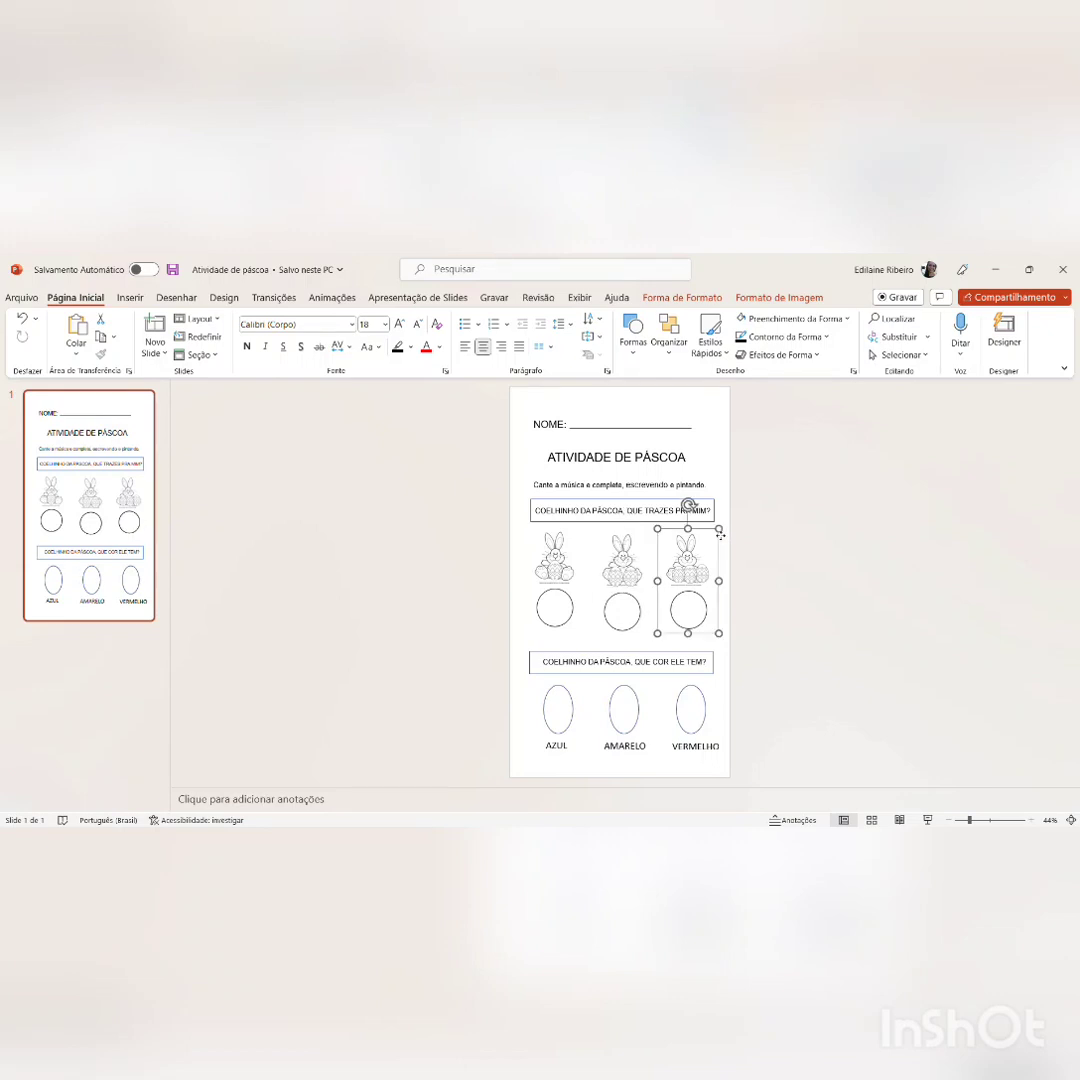
click(636, 601)
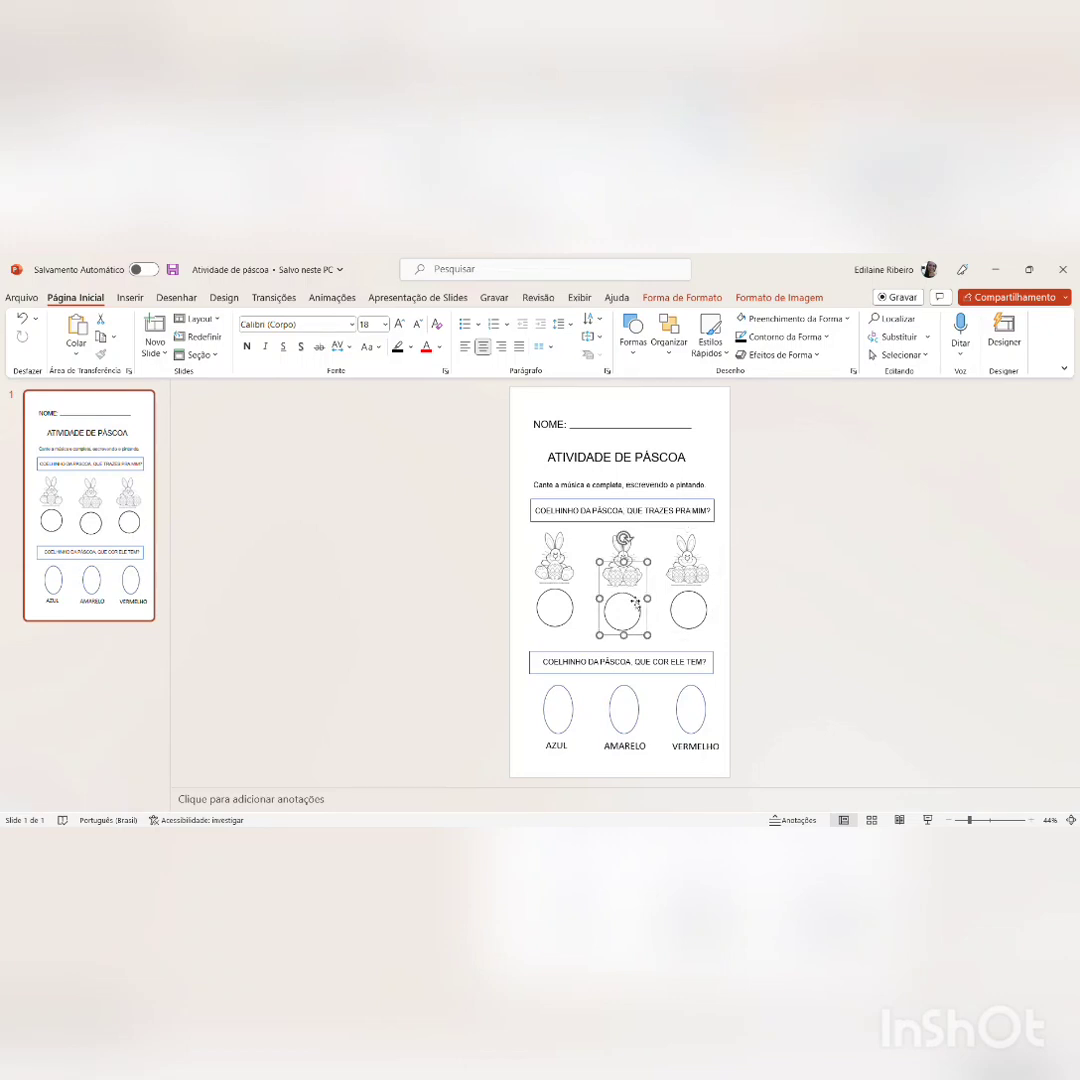
key(Up)
key(Down)
key(Up)
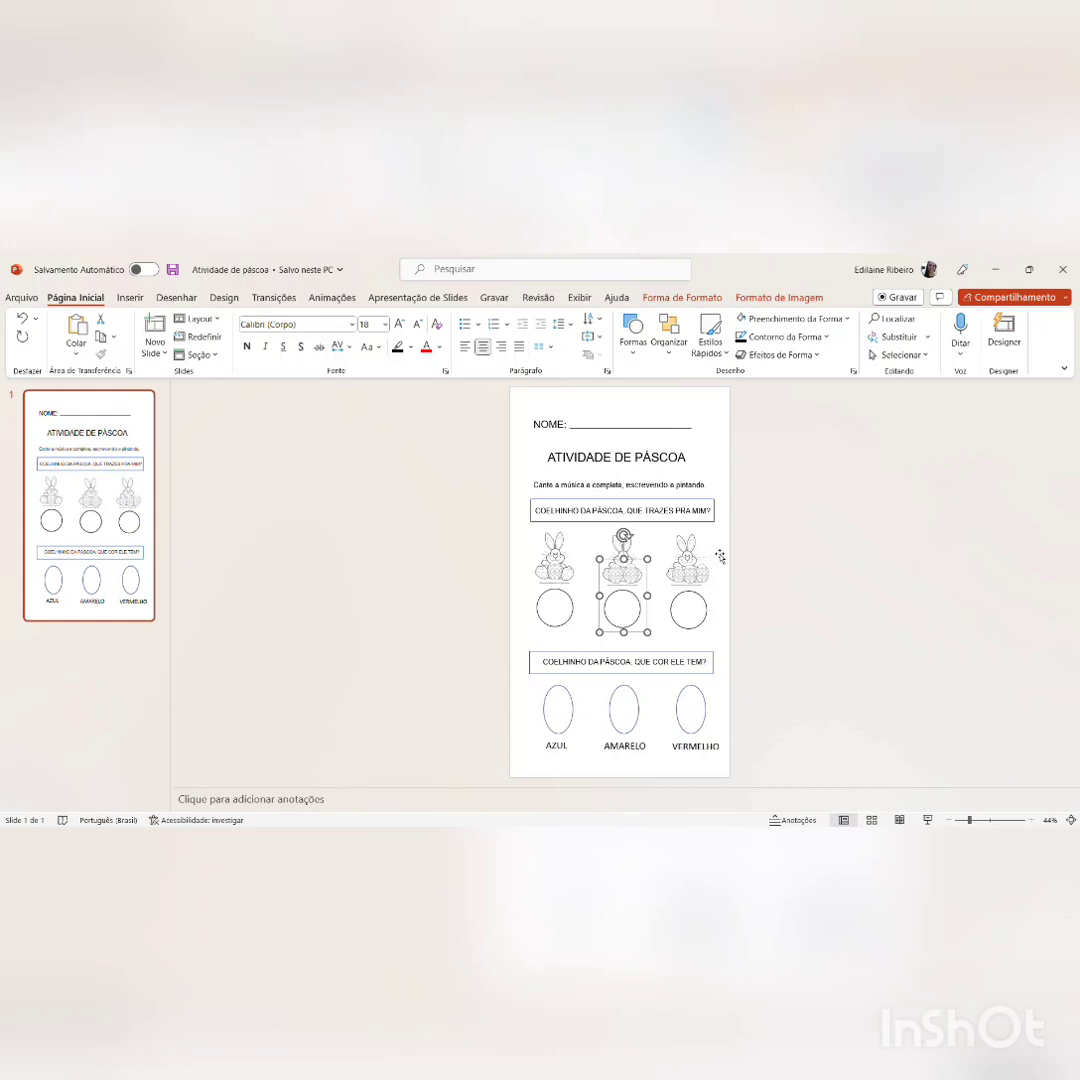
click(716, 553)
click(688, 478)
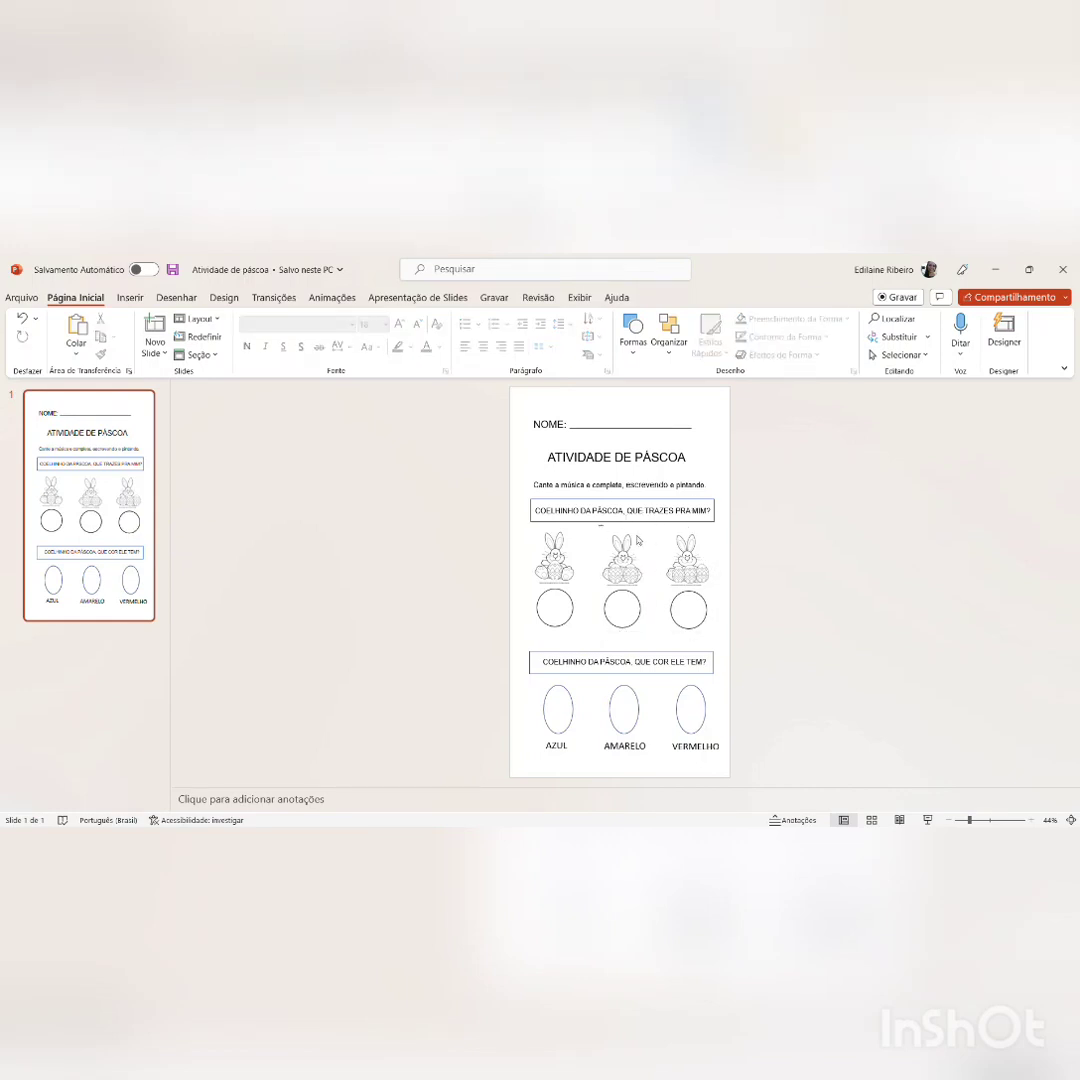
drag(600, 530, 655, 652)
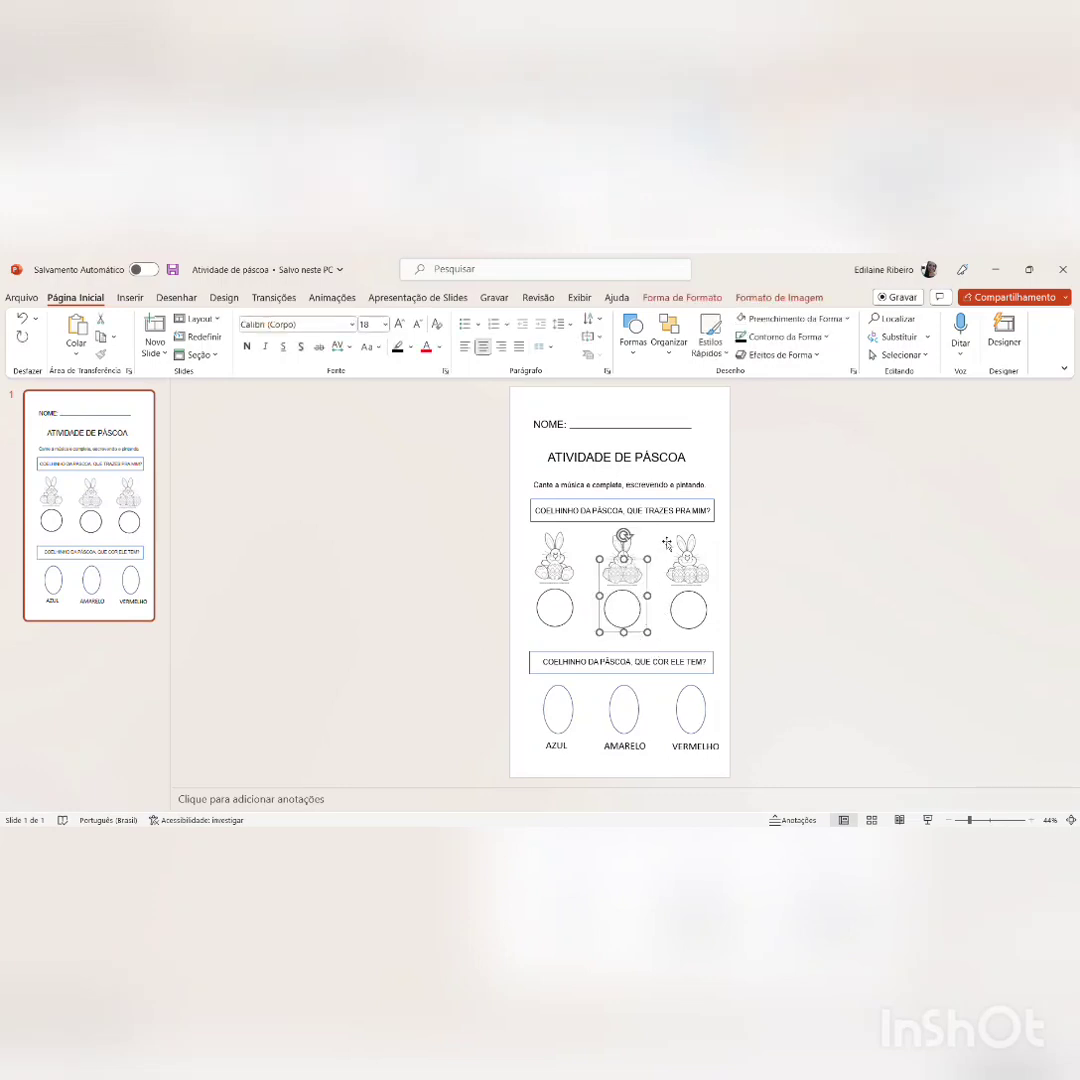
click(724, 456)
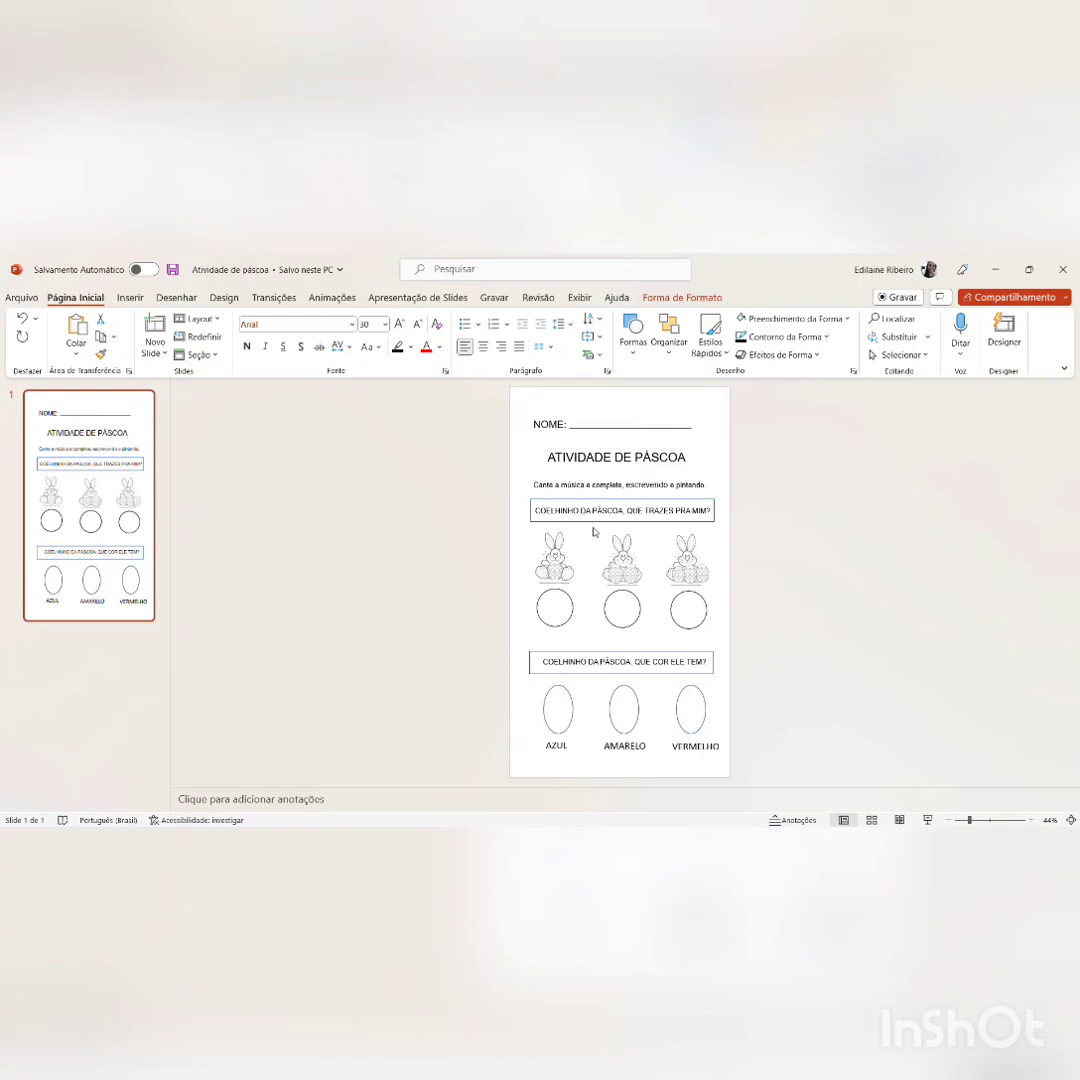
drag(594, 530, 655, 636)
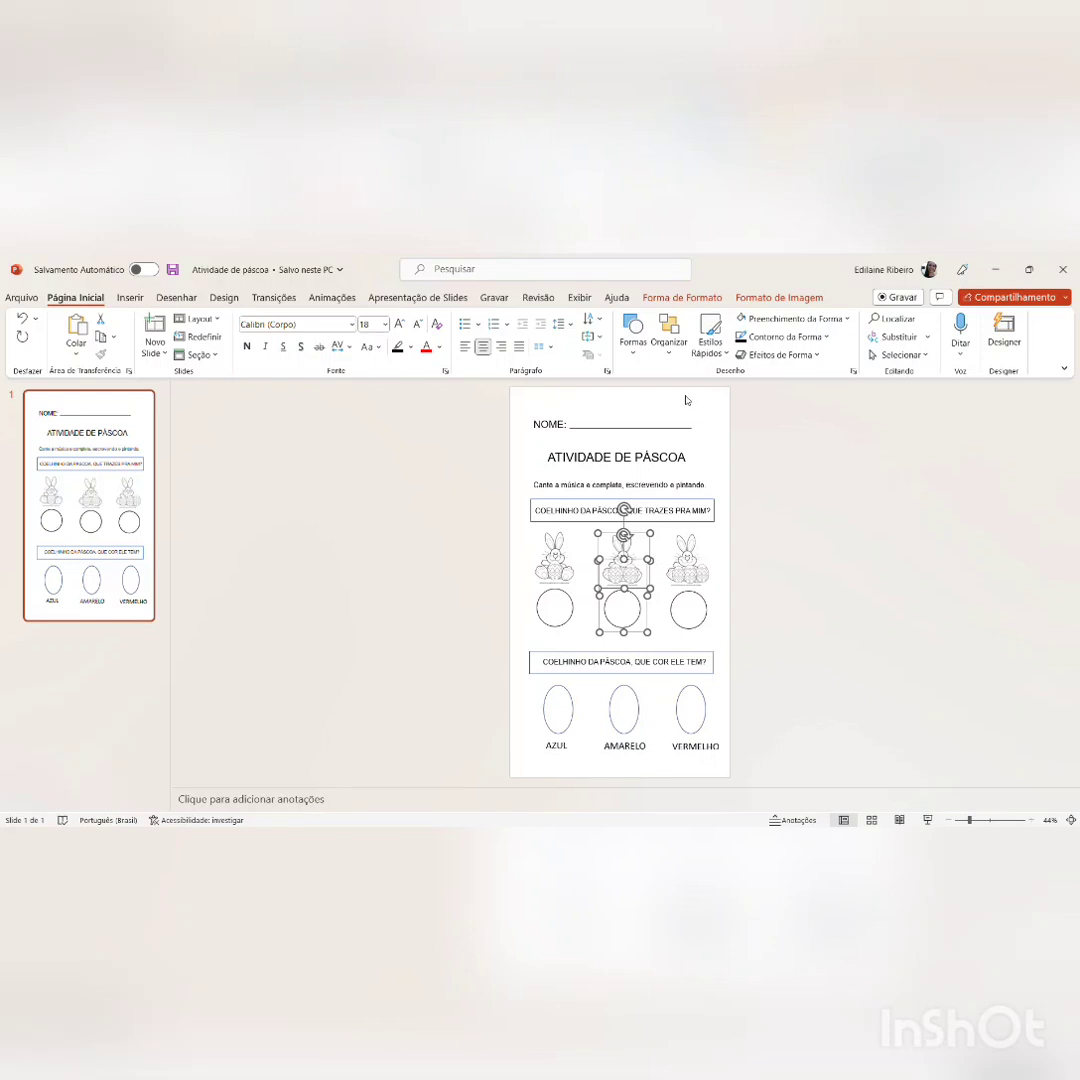
Step: Preview how the activity sheet will print, and return to the slide
click(715, 446)
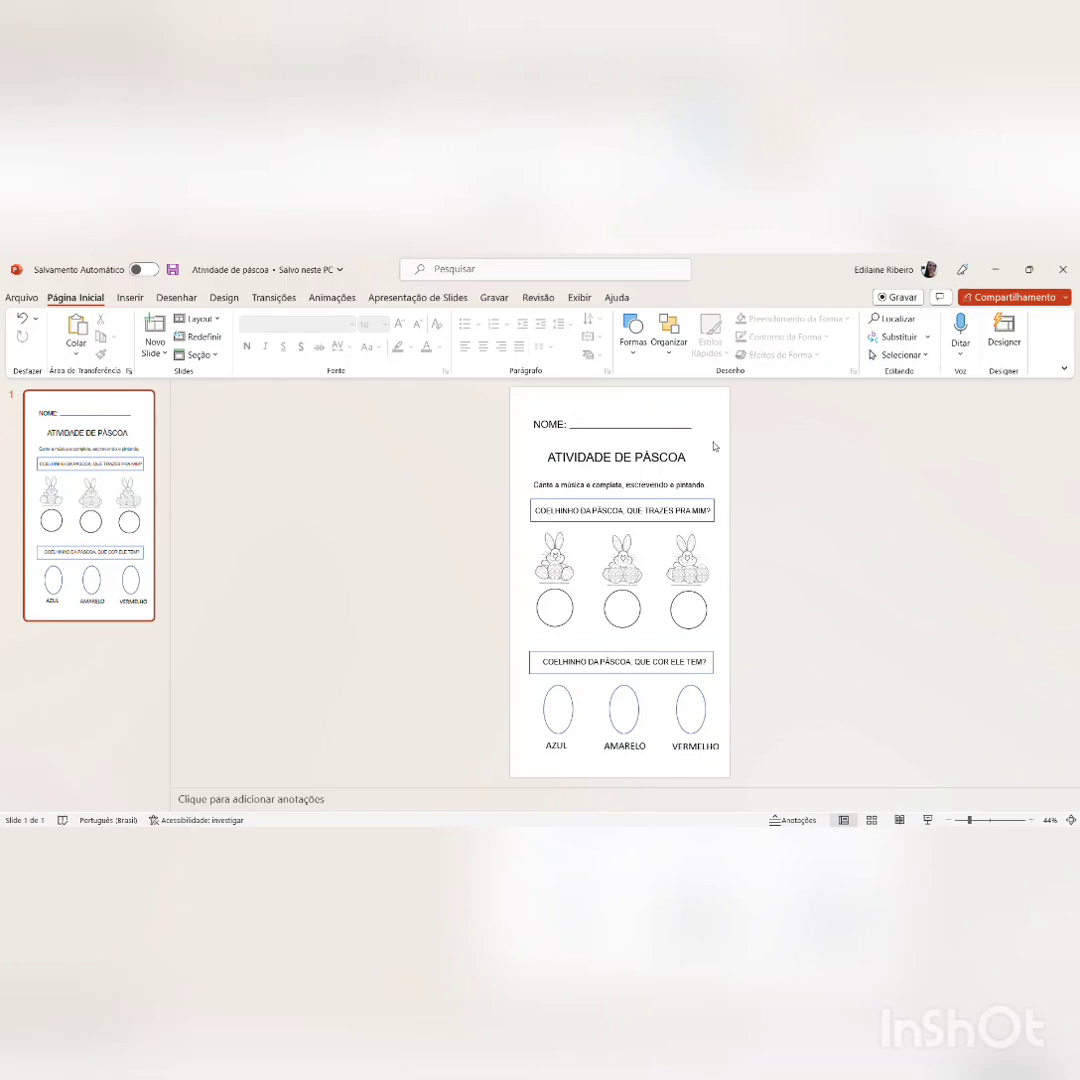
key(ctrl+p)
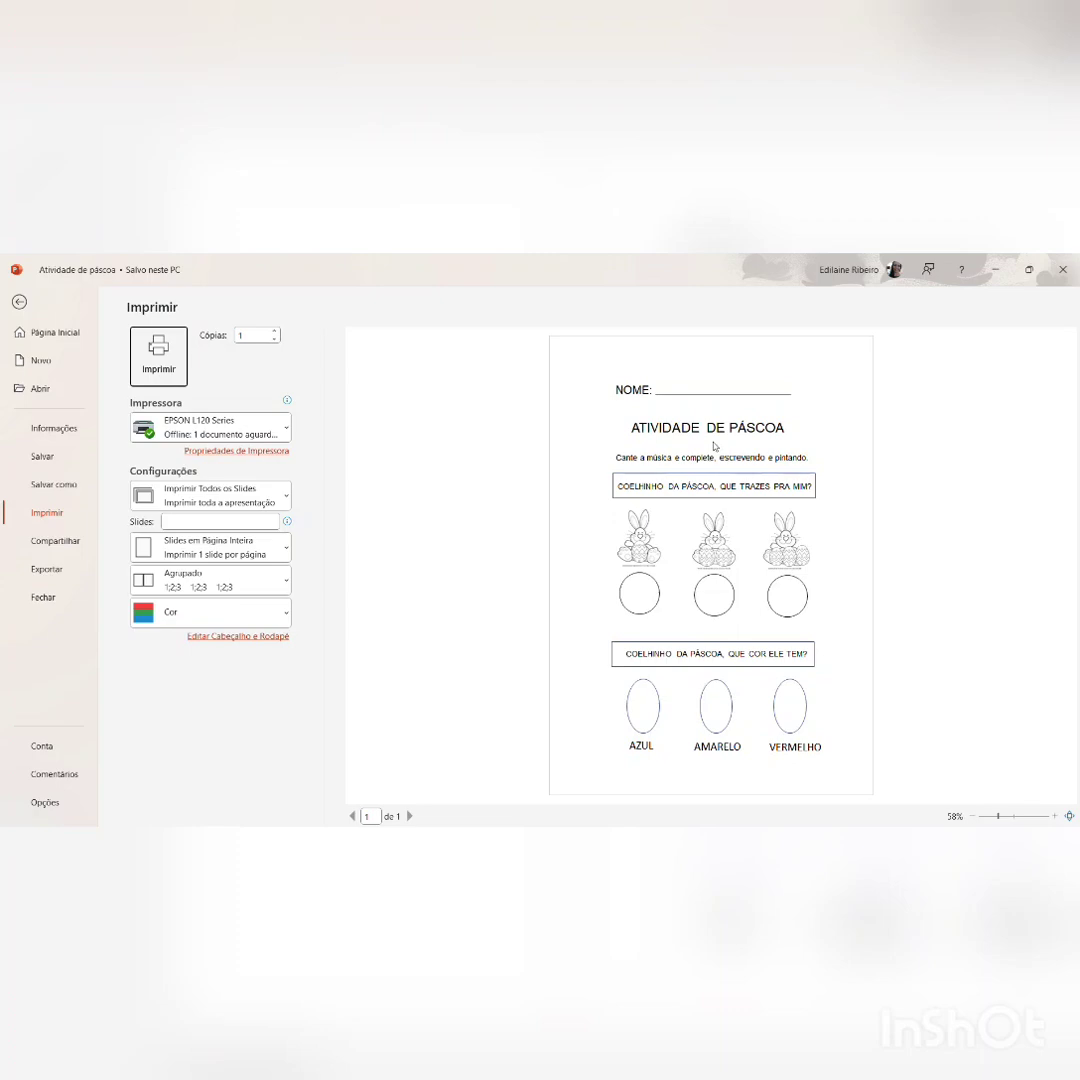
key(Escape)
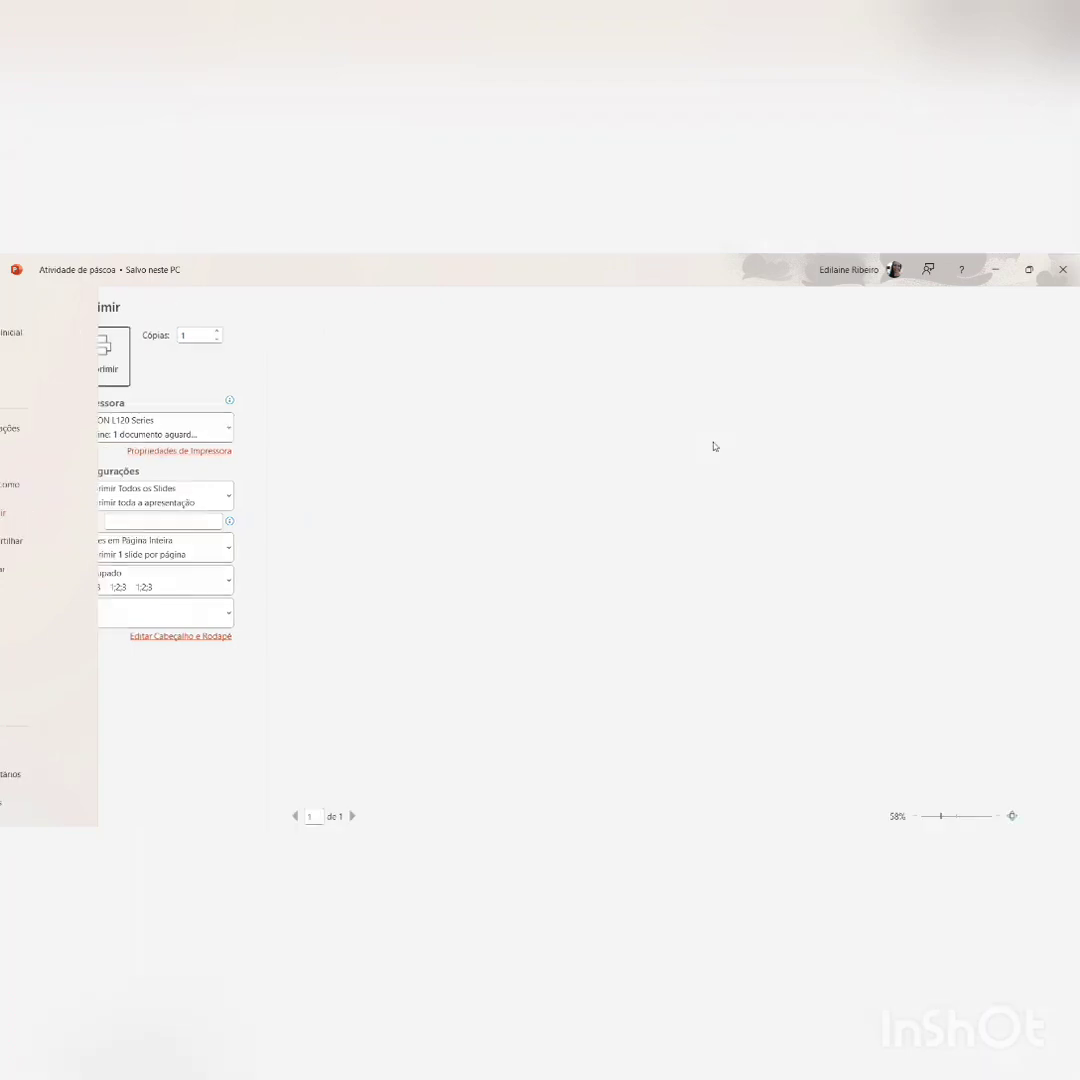
Step: Shorten the writing line after "NOME:" from its right end to leave room beside it
click(695, 435)
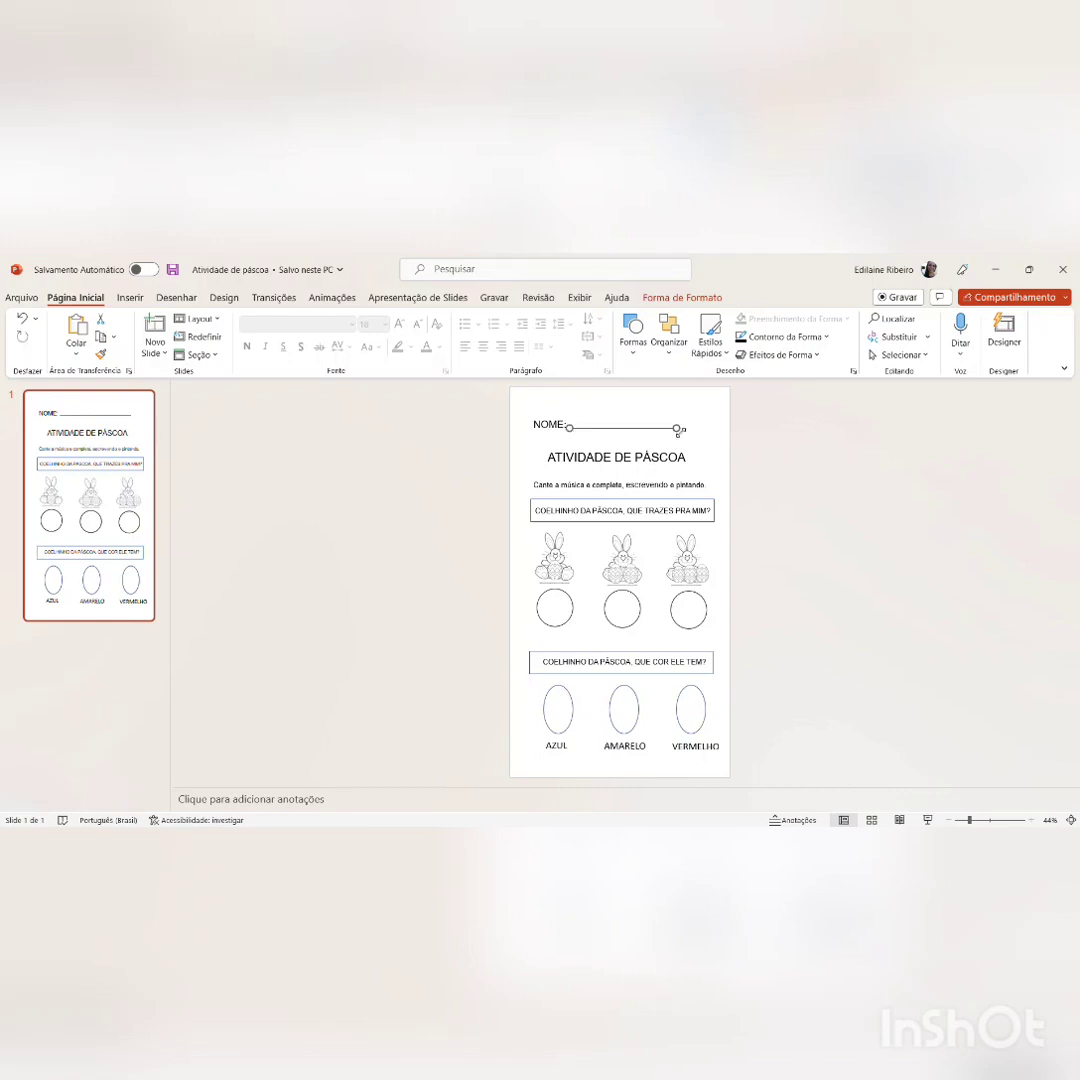
click(692, 434)
click(677, 435)
drag(682, 434, 660, 436)
click(665, 436)
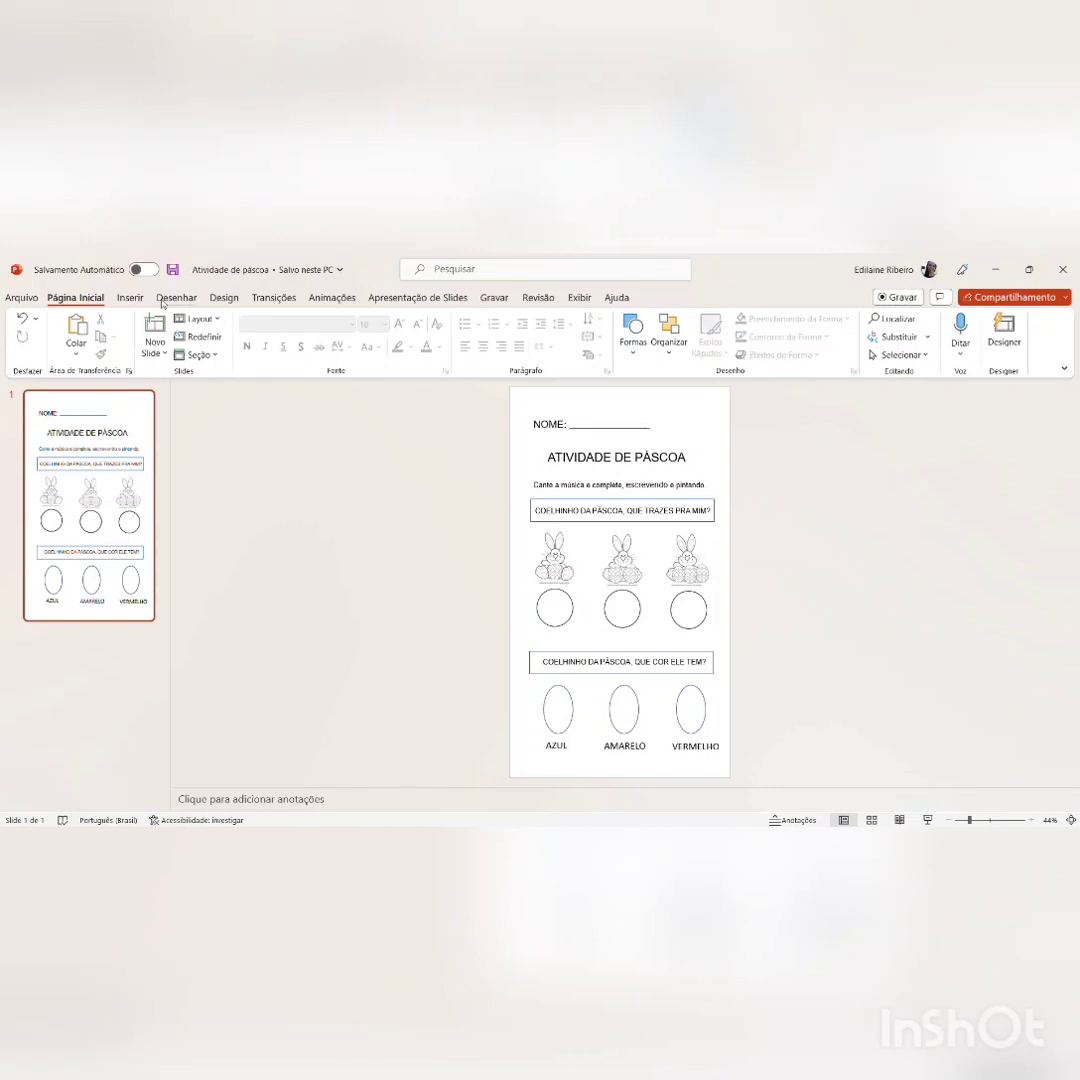
Step: Insert a text box reading "DATA:" and place it at the right end of the name line
click(130, 297)
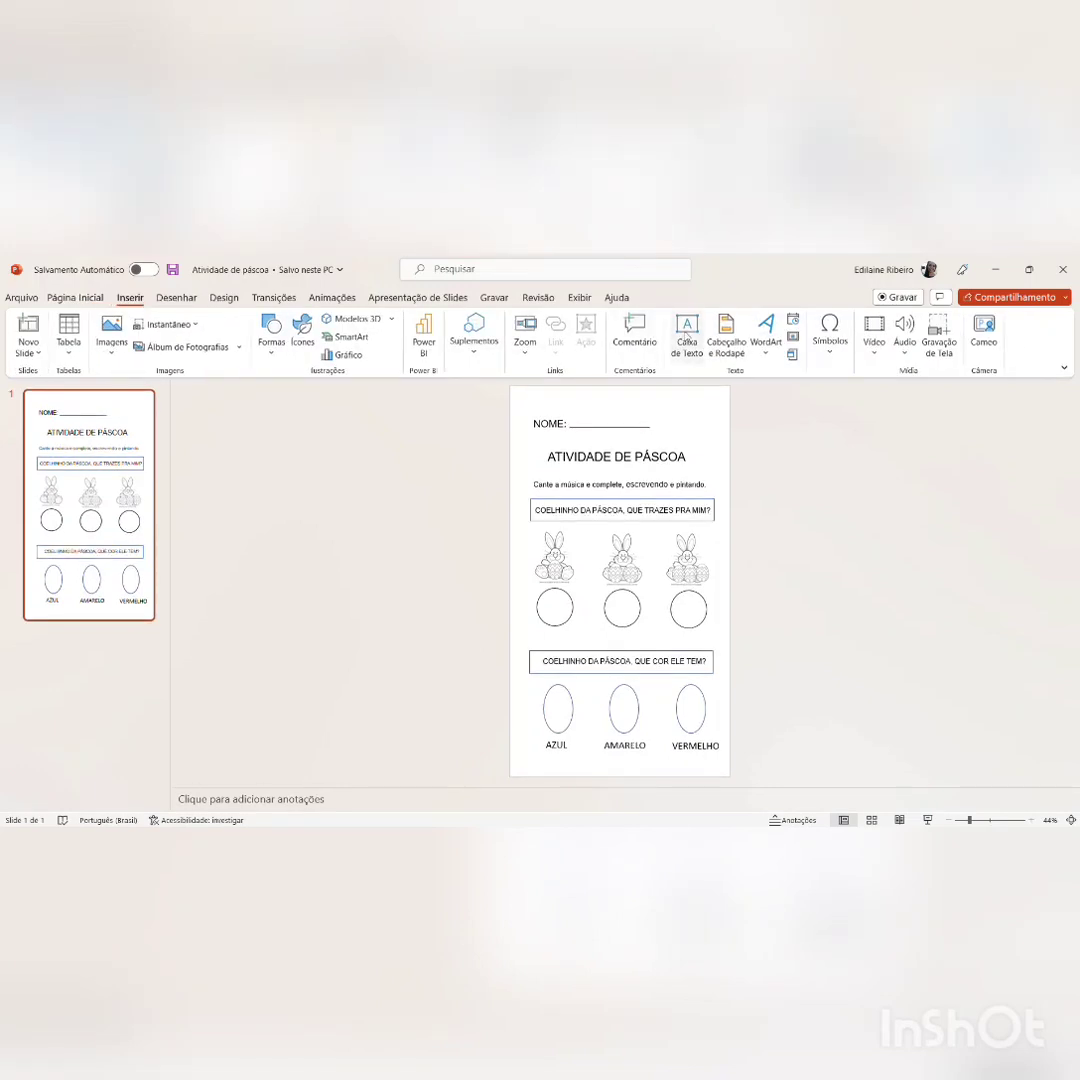
click(686, 337)
drag(668, 432, 660, 470)
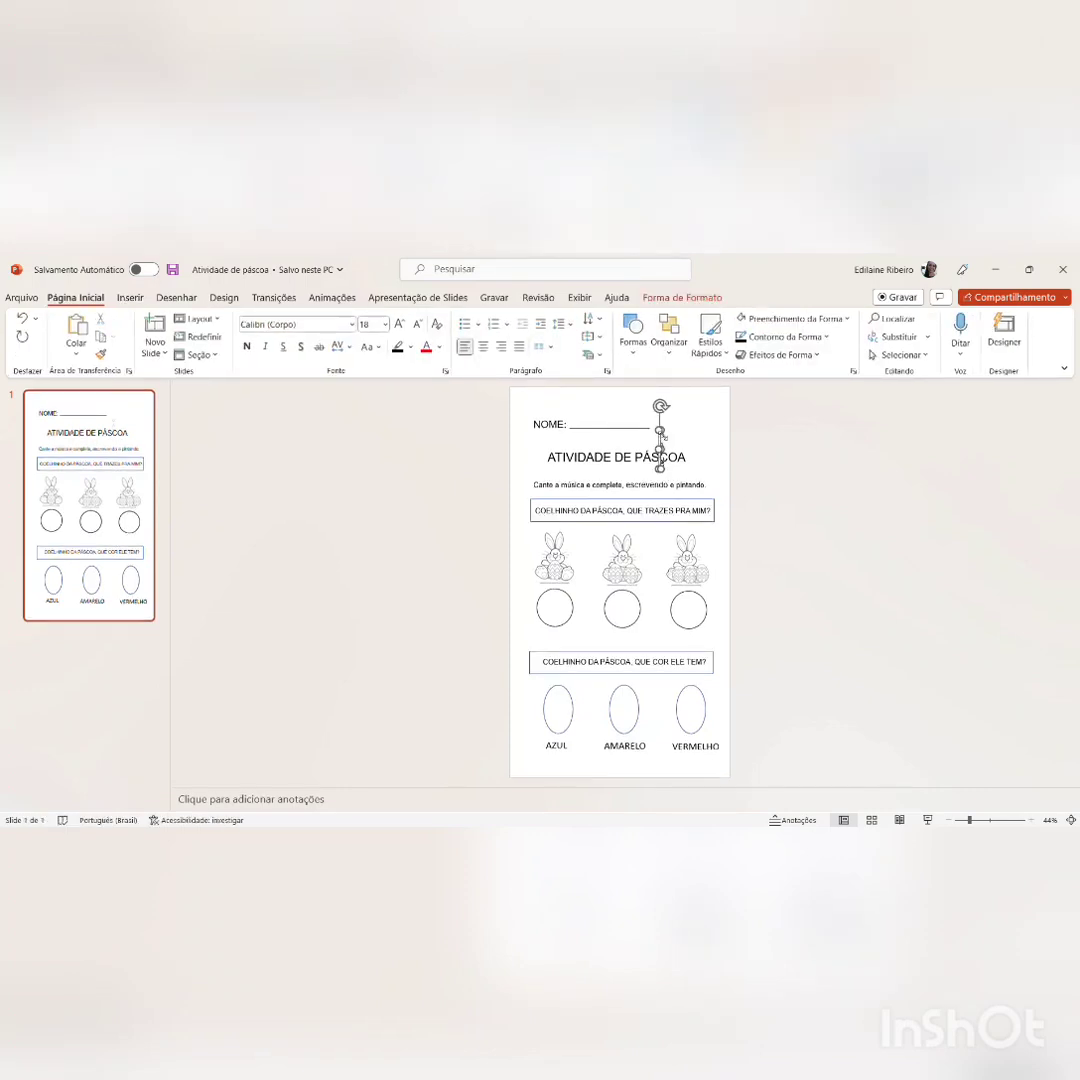
text(DATA:)
drag(661, 479, 678, 423)
Step: Format the "DATA:" label in Arial at size 25, matching the "NOME:" label
click(549, 428)
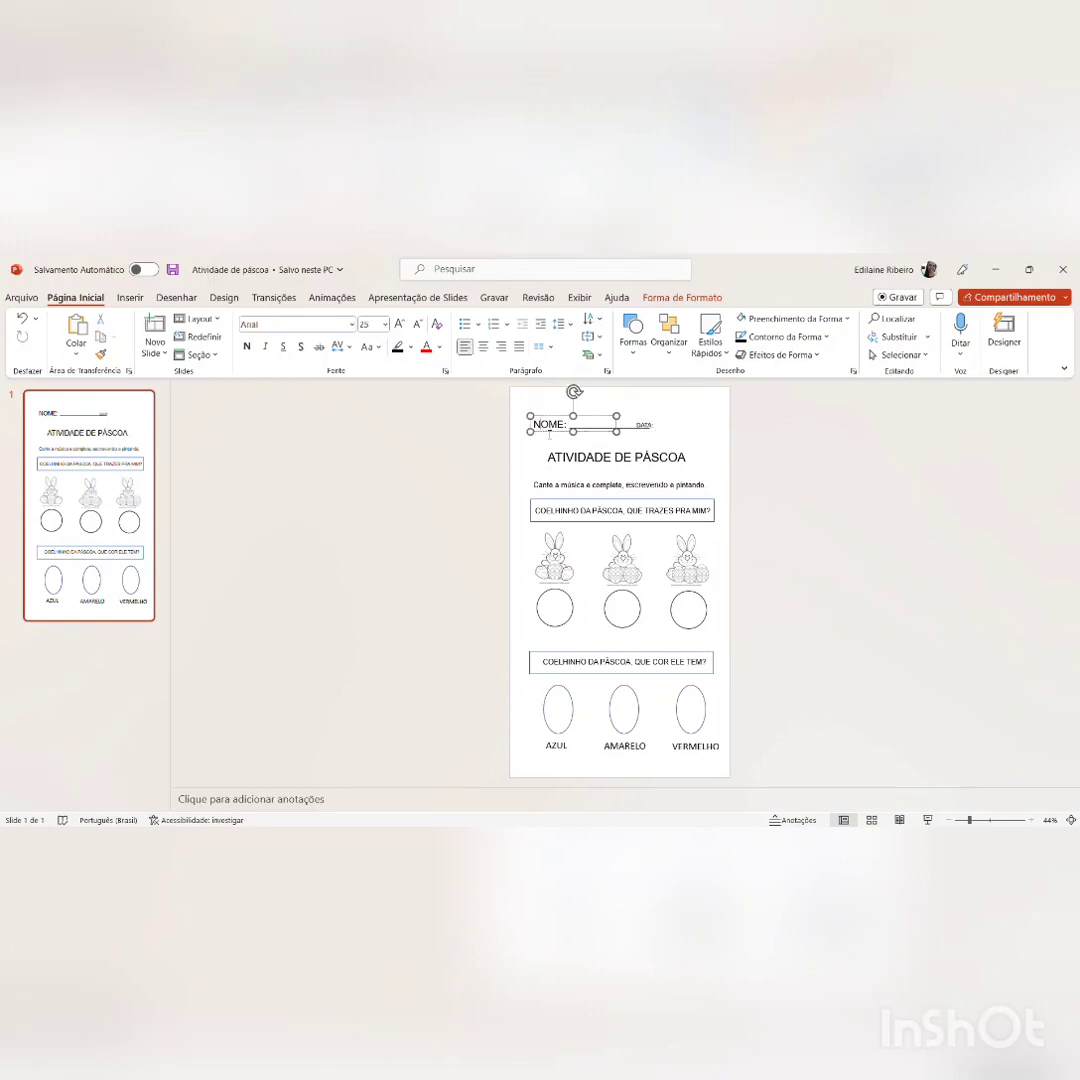
click(661, 428)
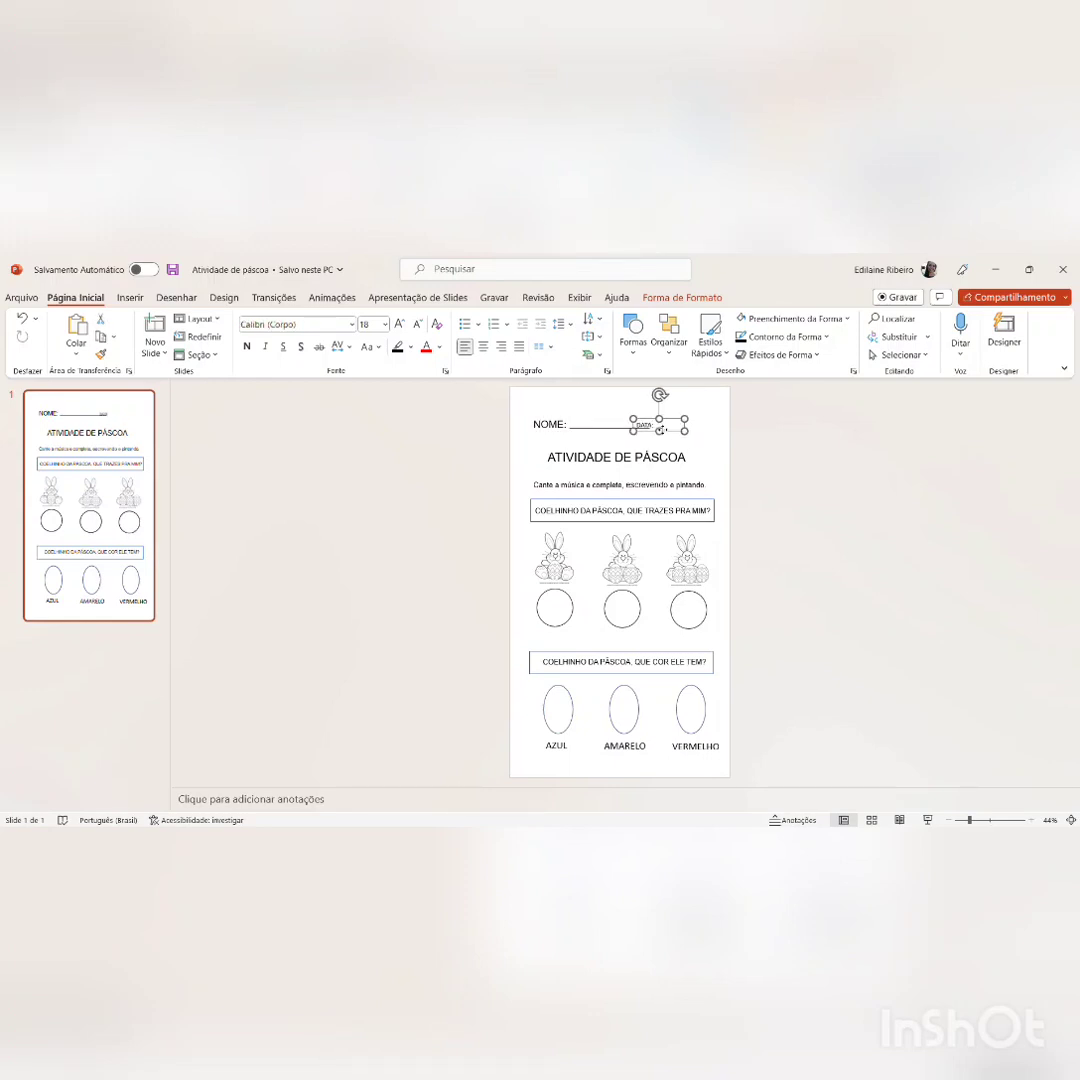
click(366, 324)
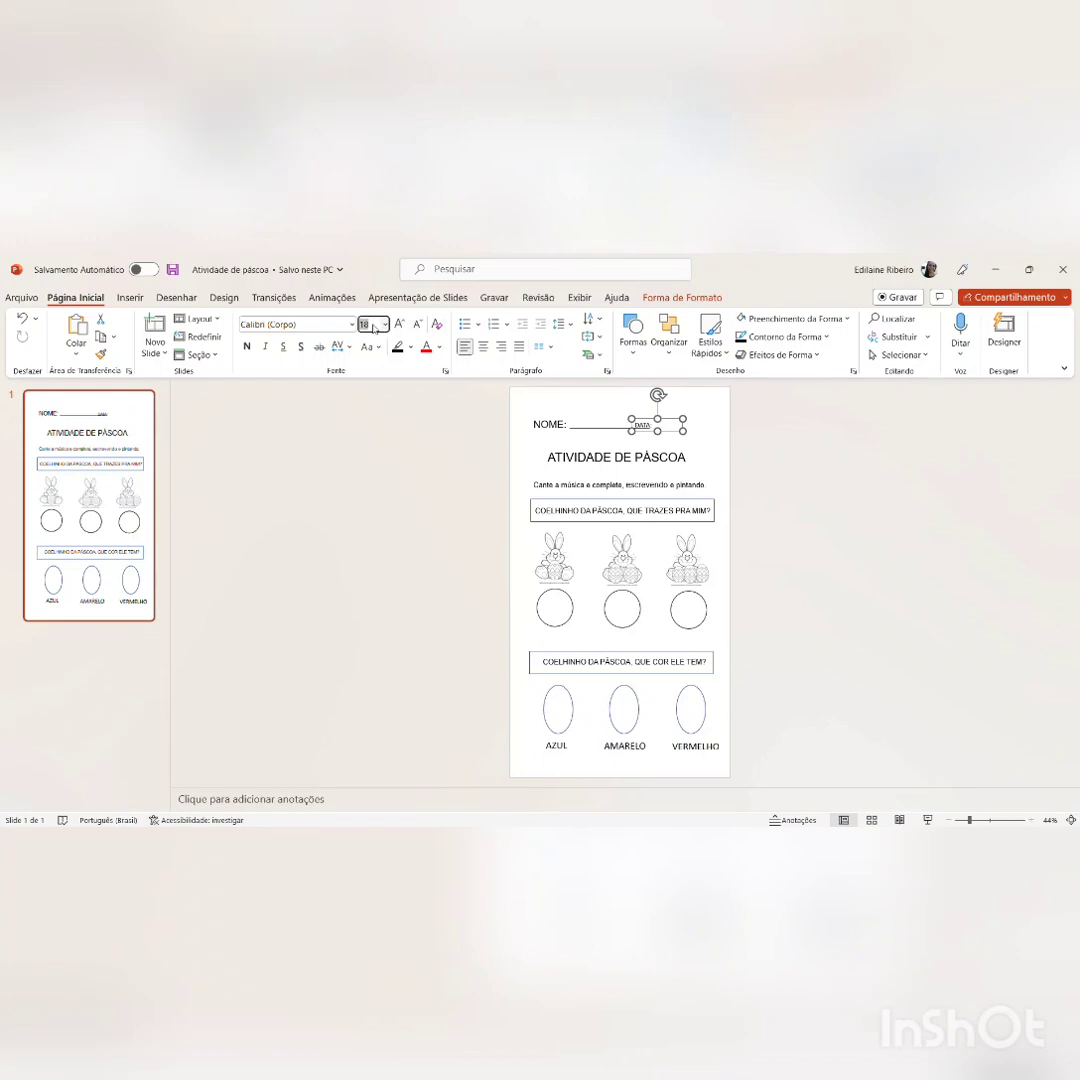
text(25)
key(Return)
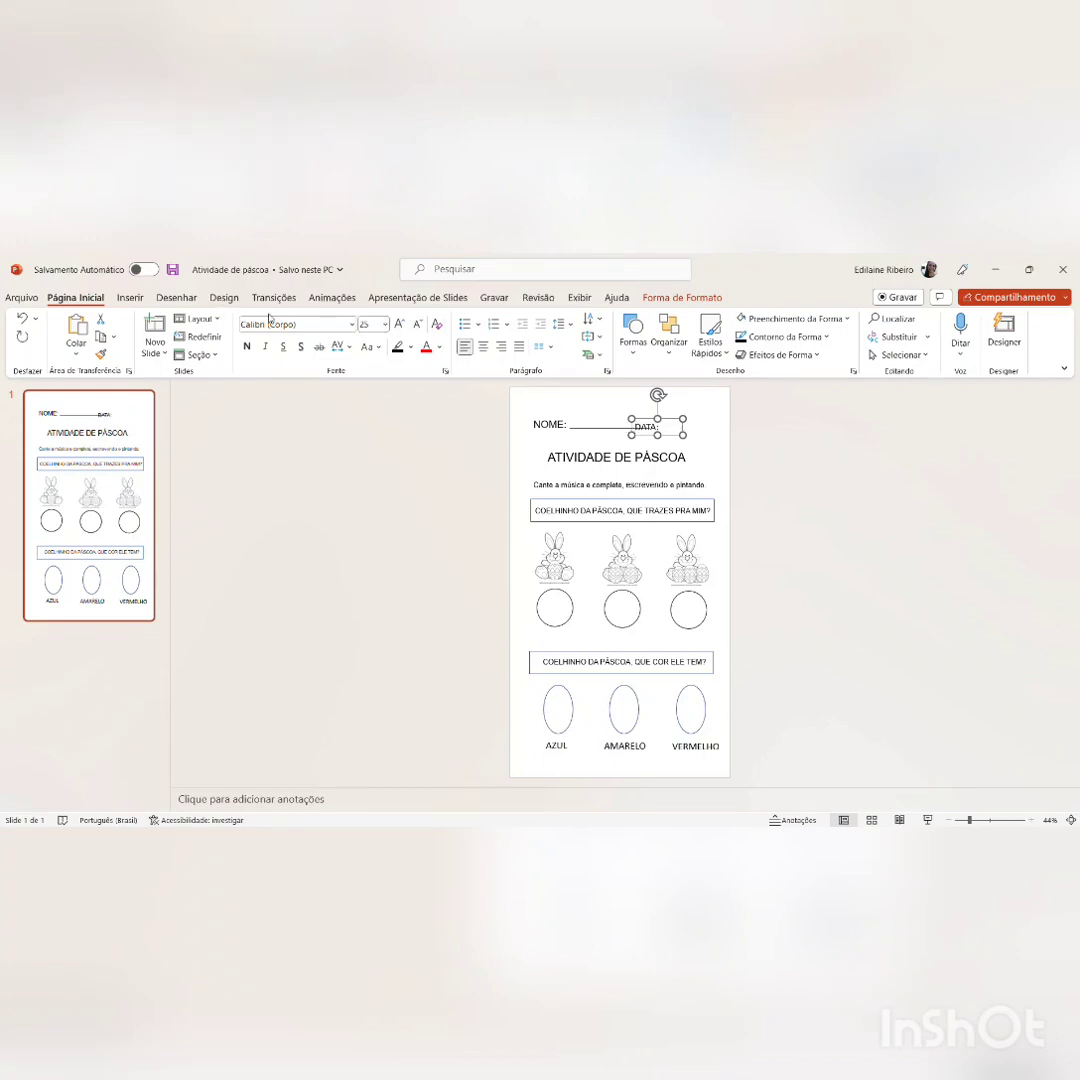
click(274, 324)
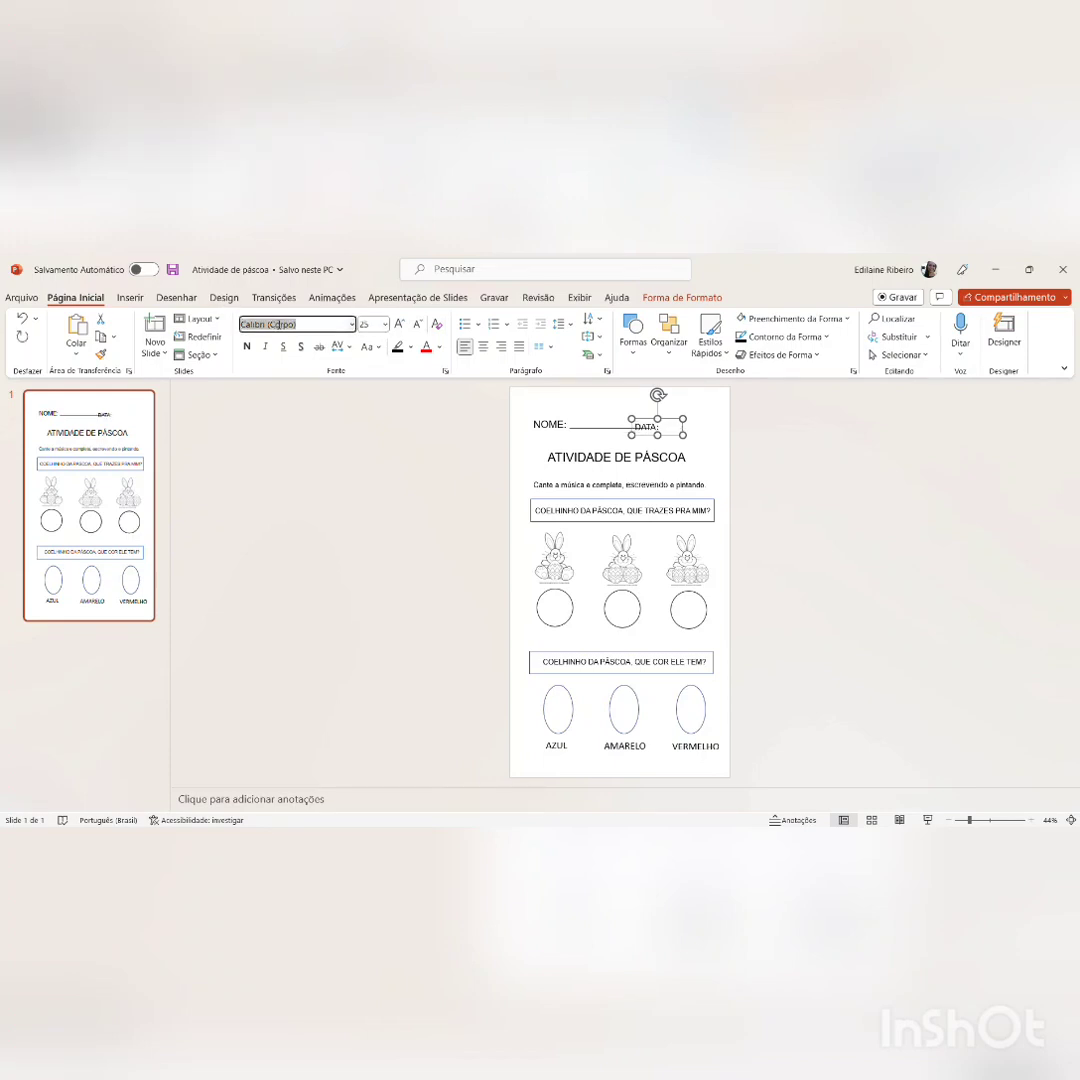
text(Arial)
key(Return)
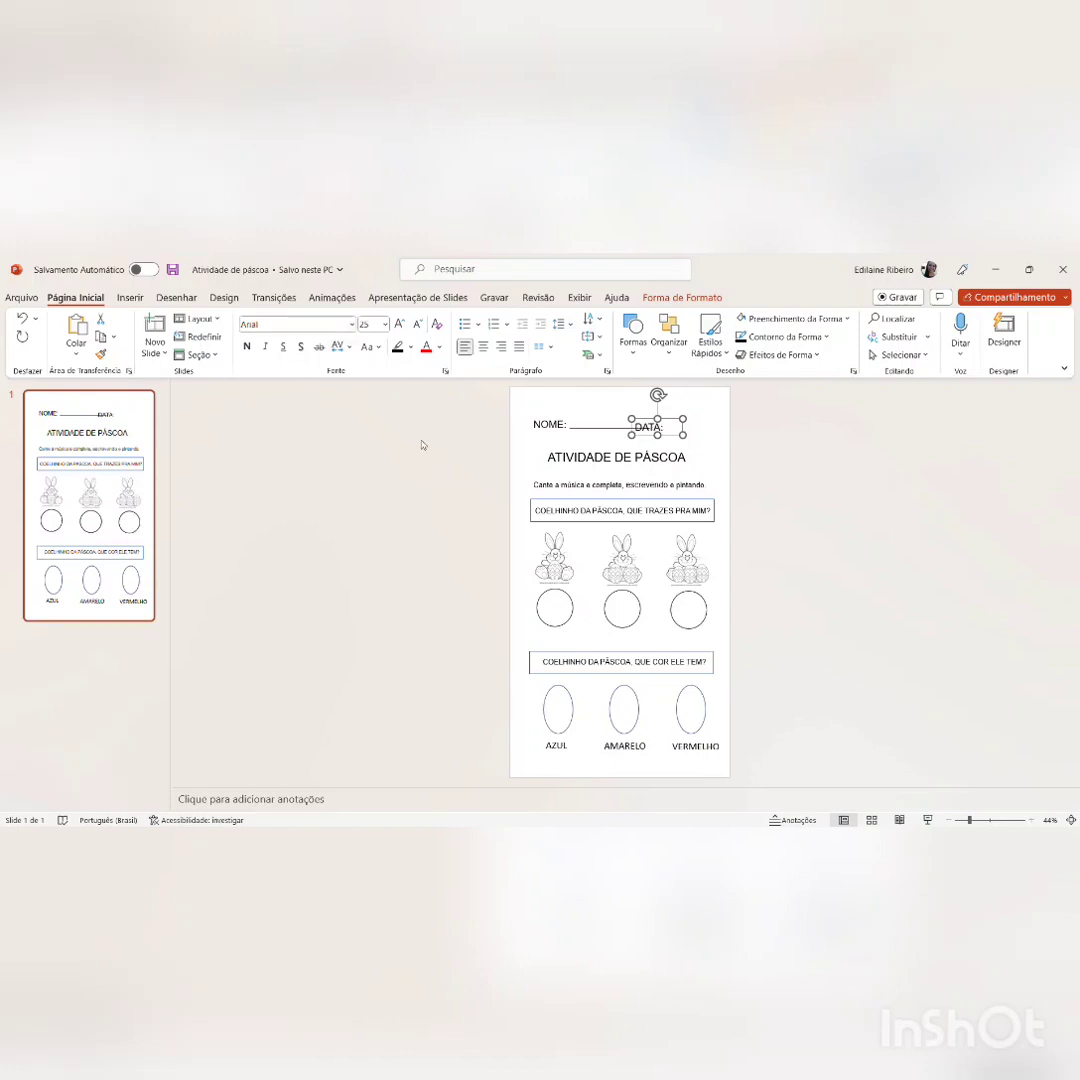
Step: Move the "DATA:" label up and right, clear of the name line and level with "NOME:"
key(Up)
key(Up)
key(Up)
key(Up)
key(Right)
key(Right)
key(Right)
key(Right)
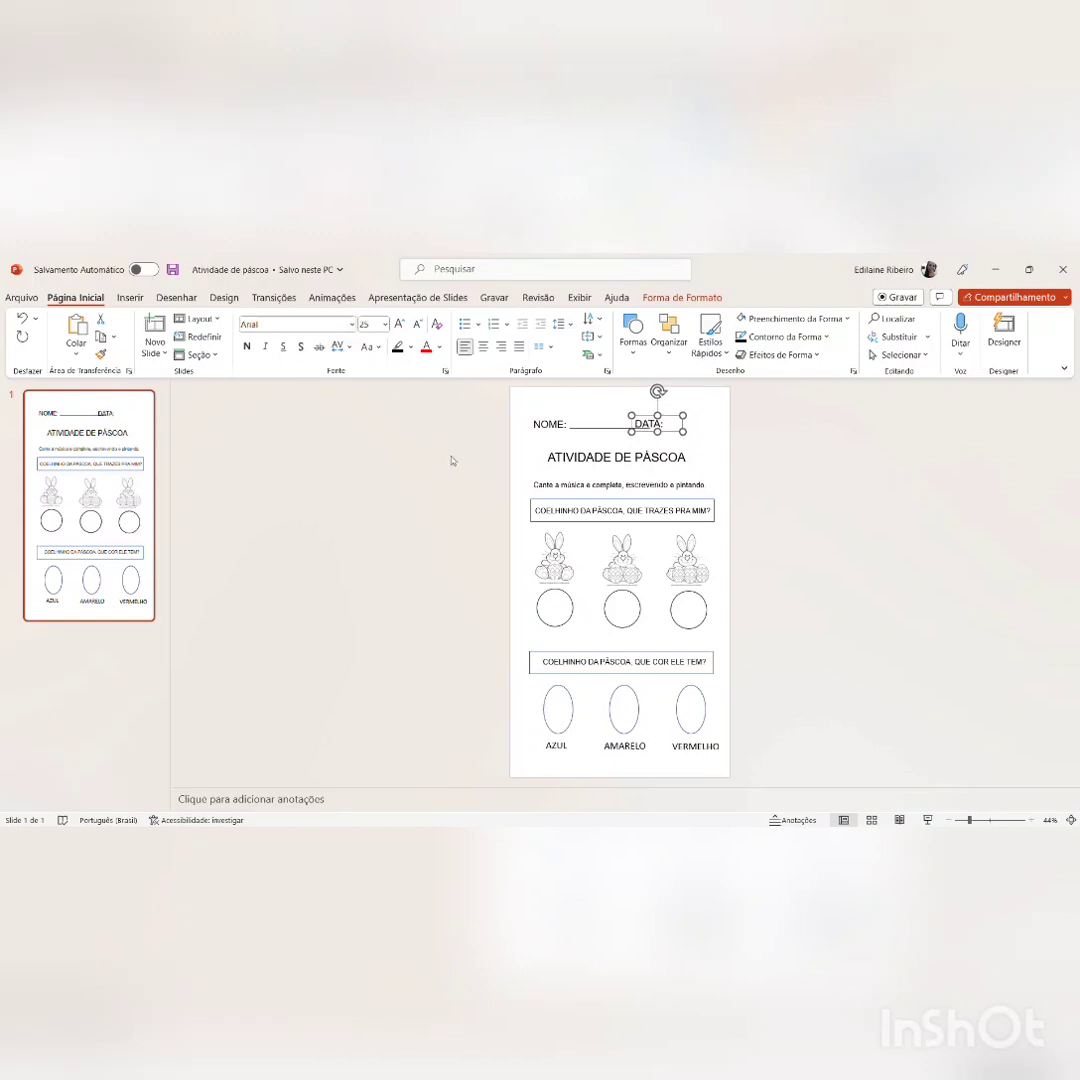
key(Right)
key(Right)
key(Right)
key(Right)
key(Right)
key(Right)
key(Right)
key(Right)
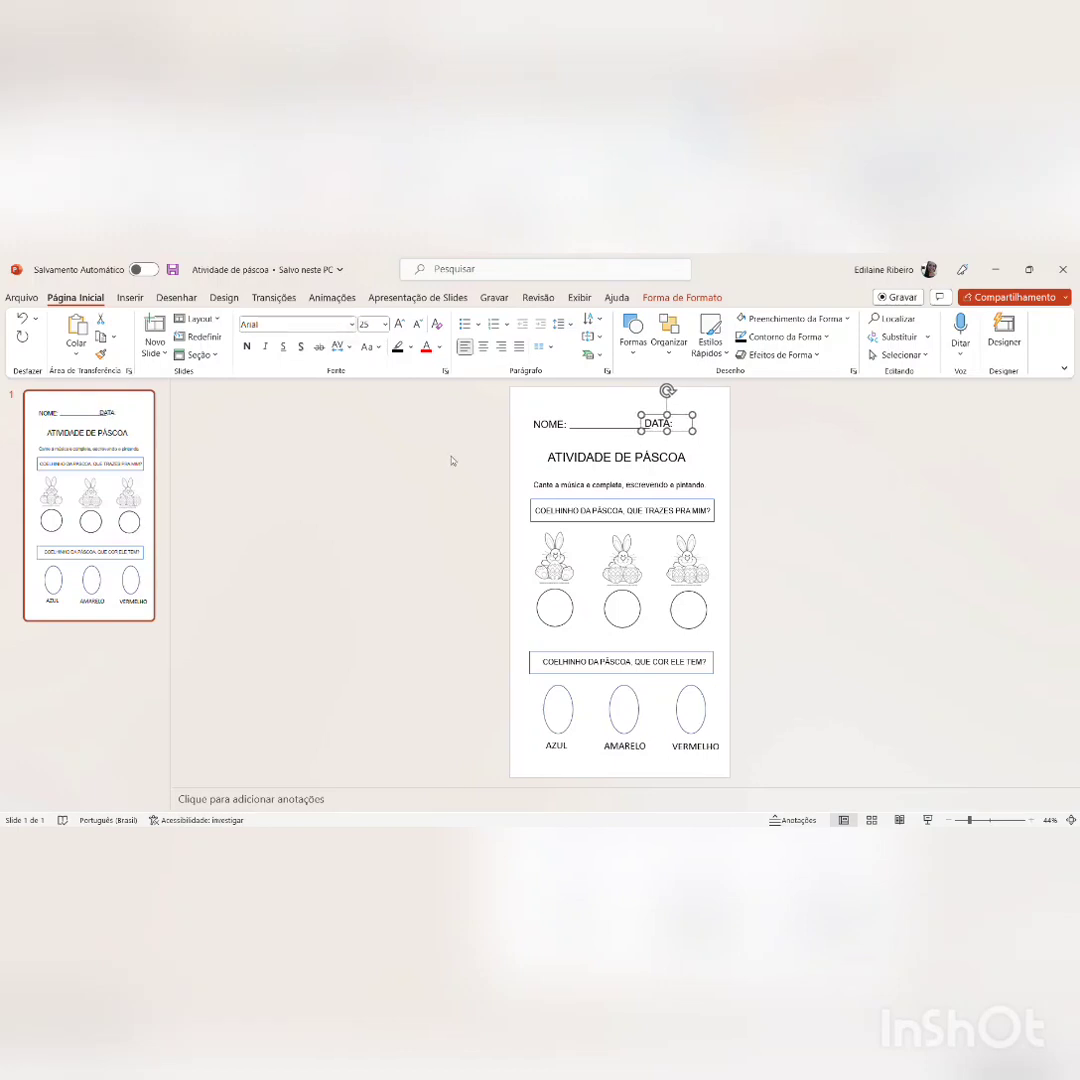
key(Right)
key(Right)
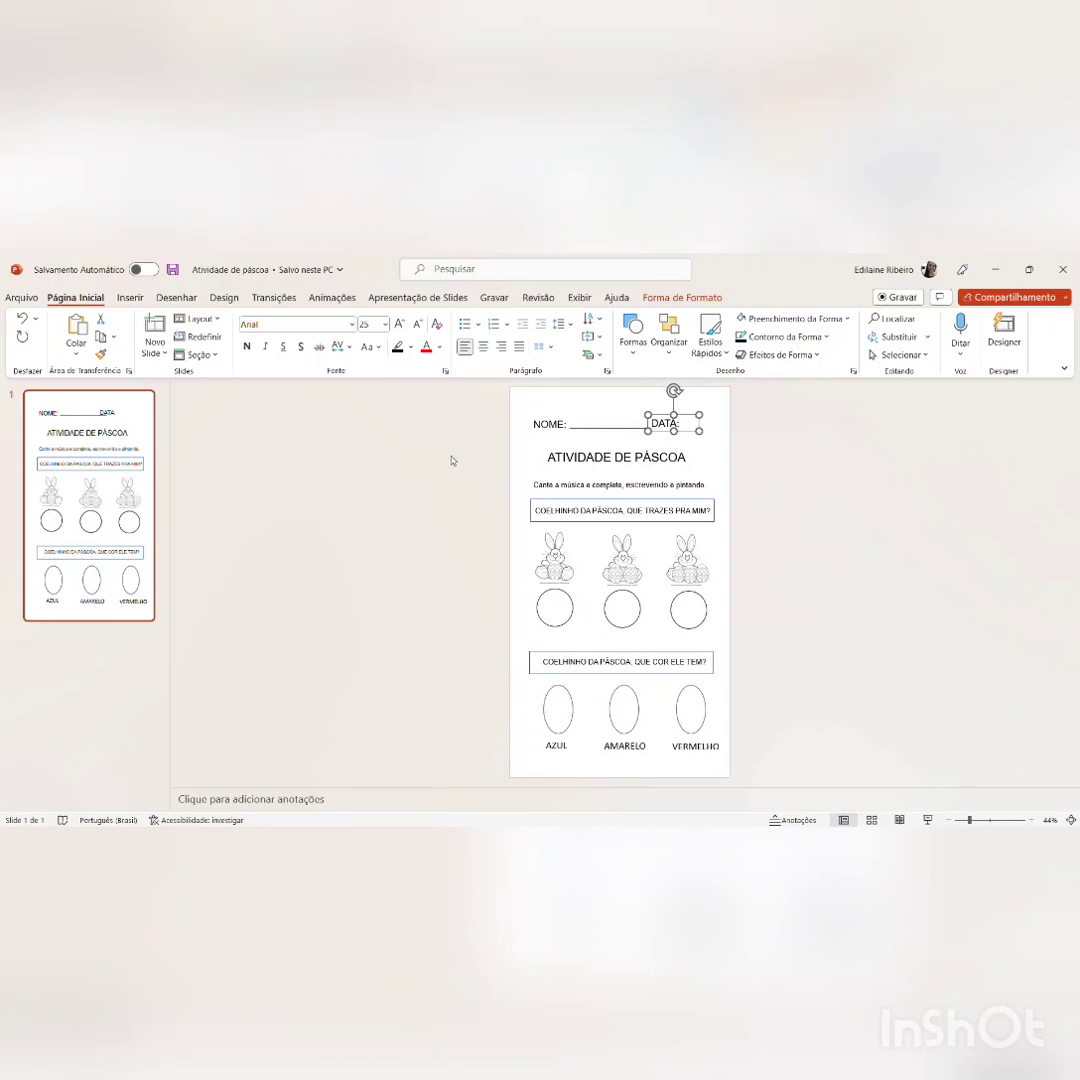
key(Down)
click(621, 451)
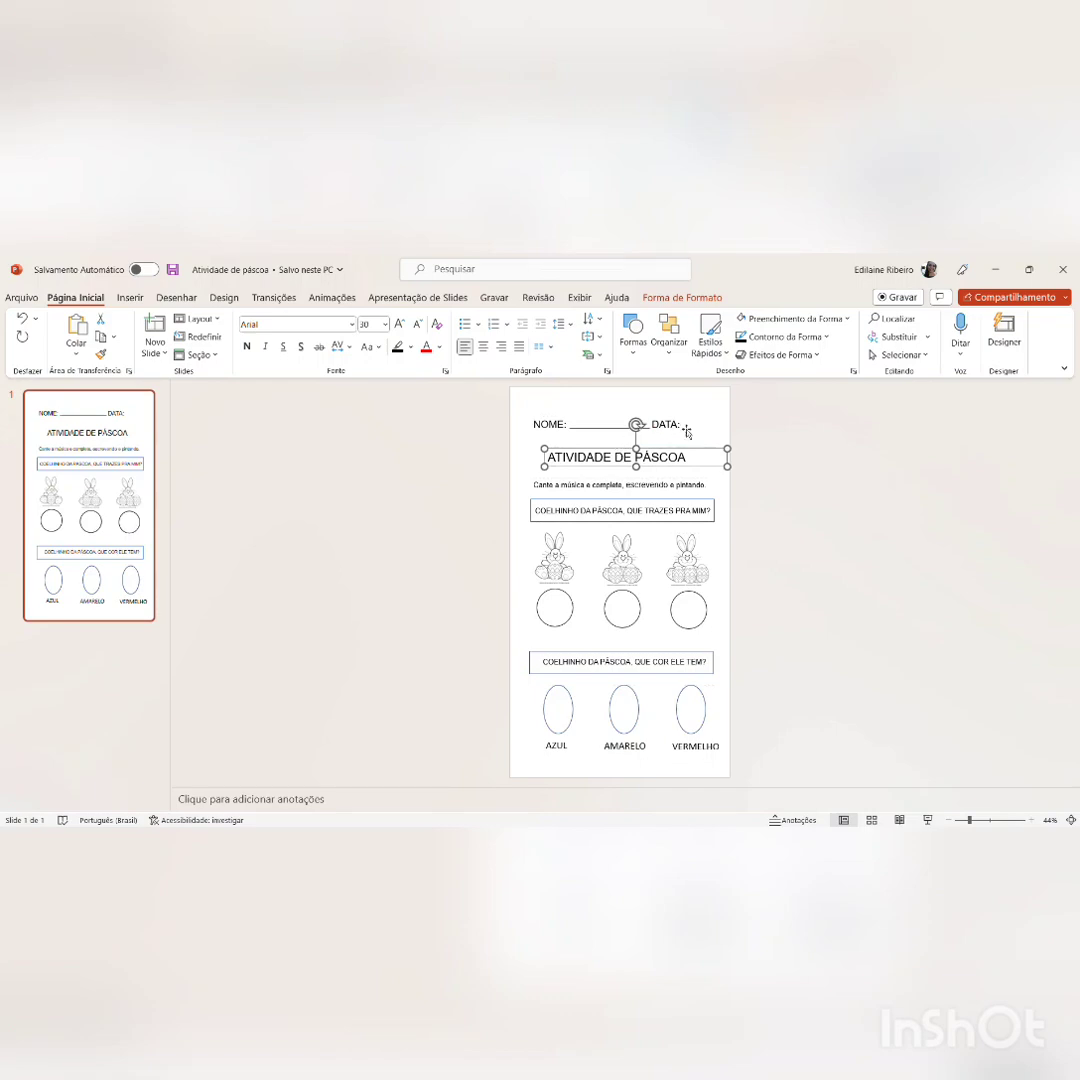
Step: Check the header with the "DATA:" label in the print preview, and return to the slide
click(726, 401)
key(ctrl+p)
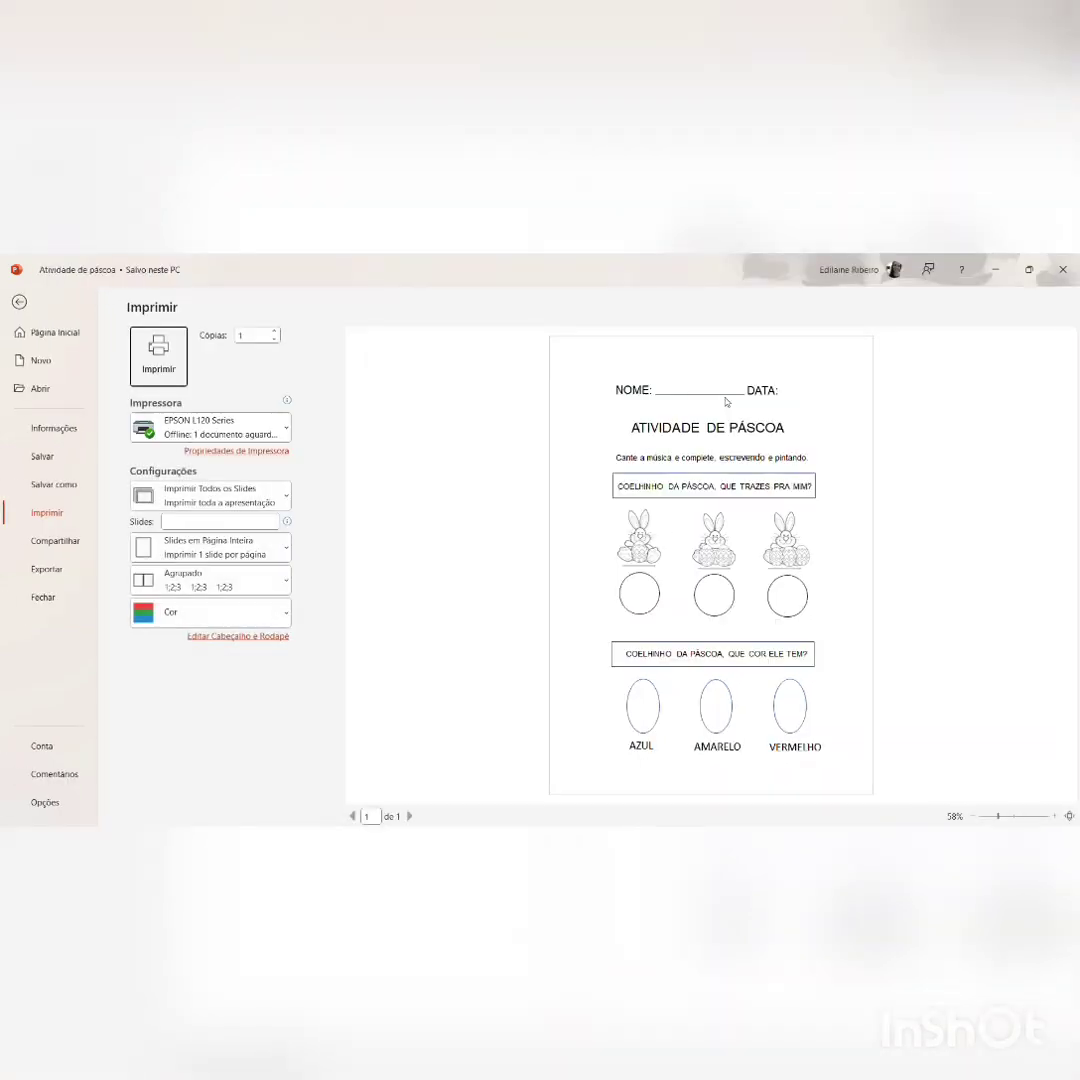
key(Escape)
Step: Select the "NOME:" label, its line and the "DATA:" label together and shift them slightly left
click(588, 427)
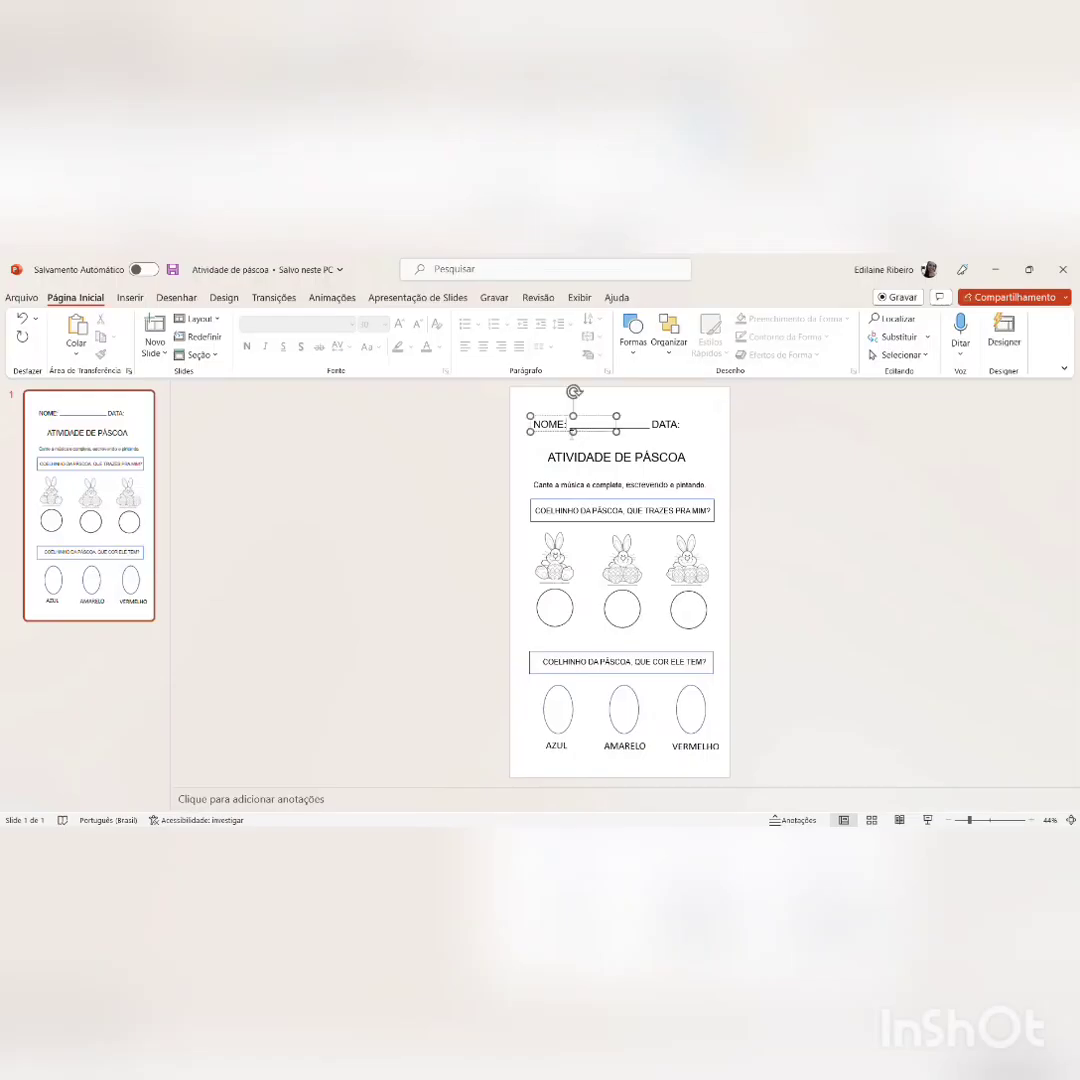
click(533, 446)
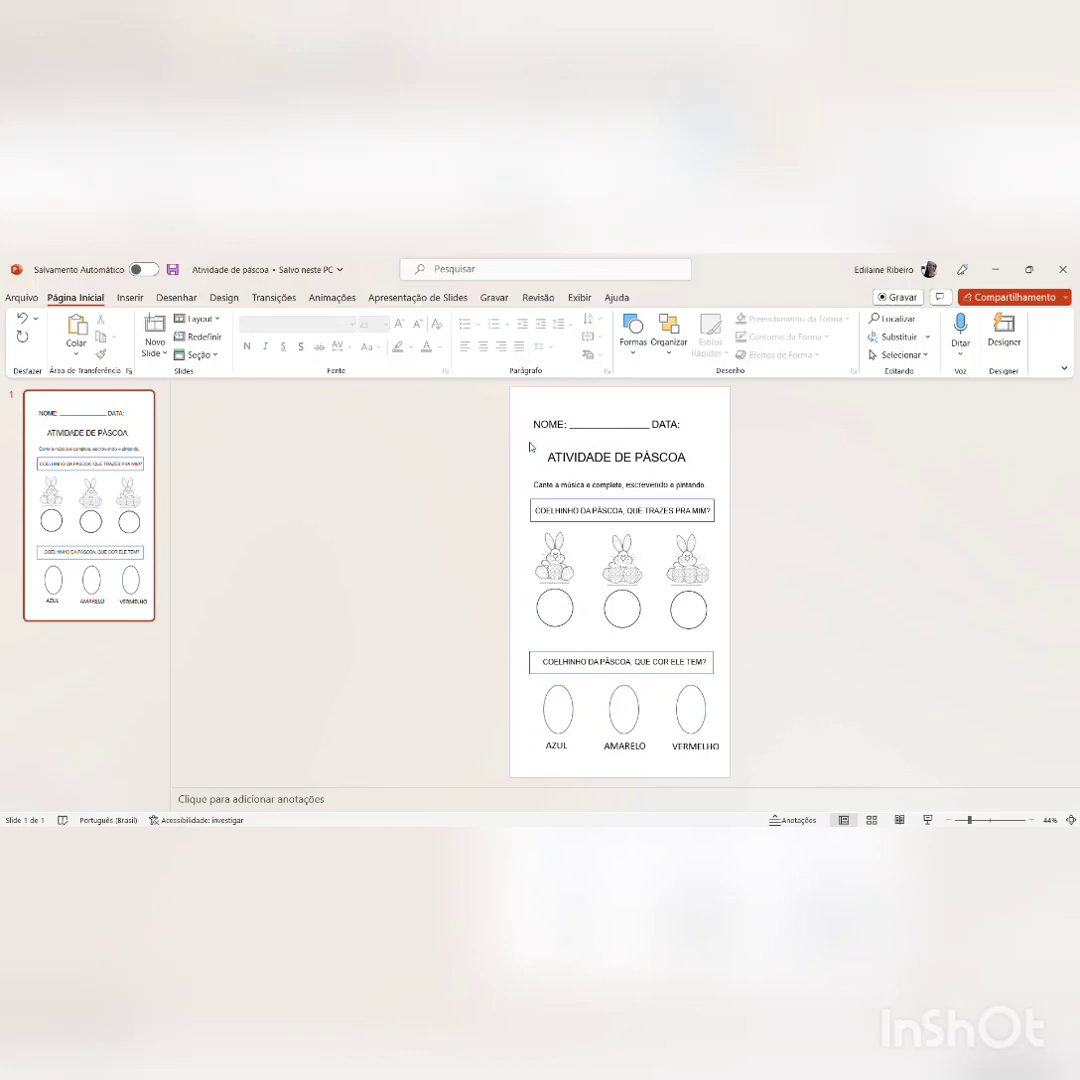
drag(520, 446, 708, 413)
key(Left)
key(Left)
key(Left)
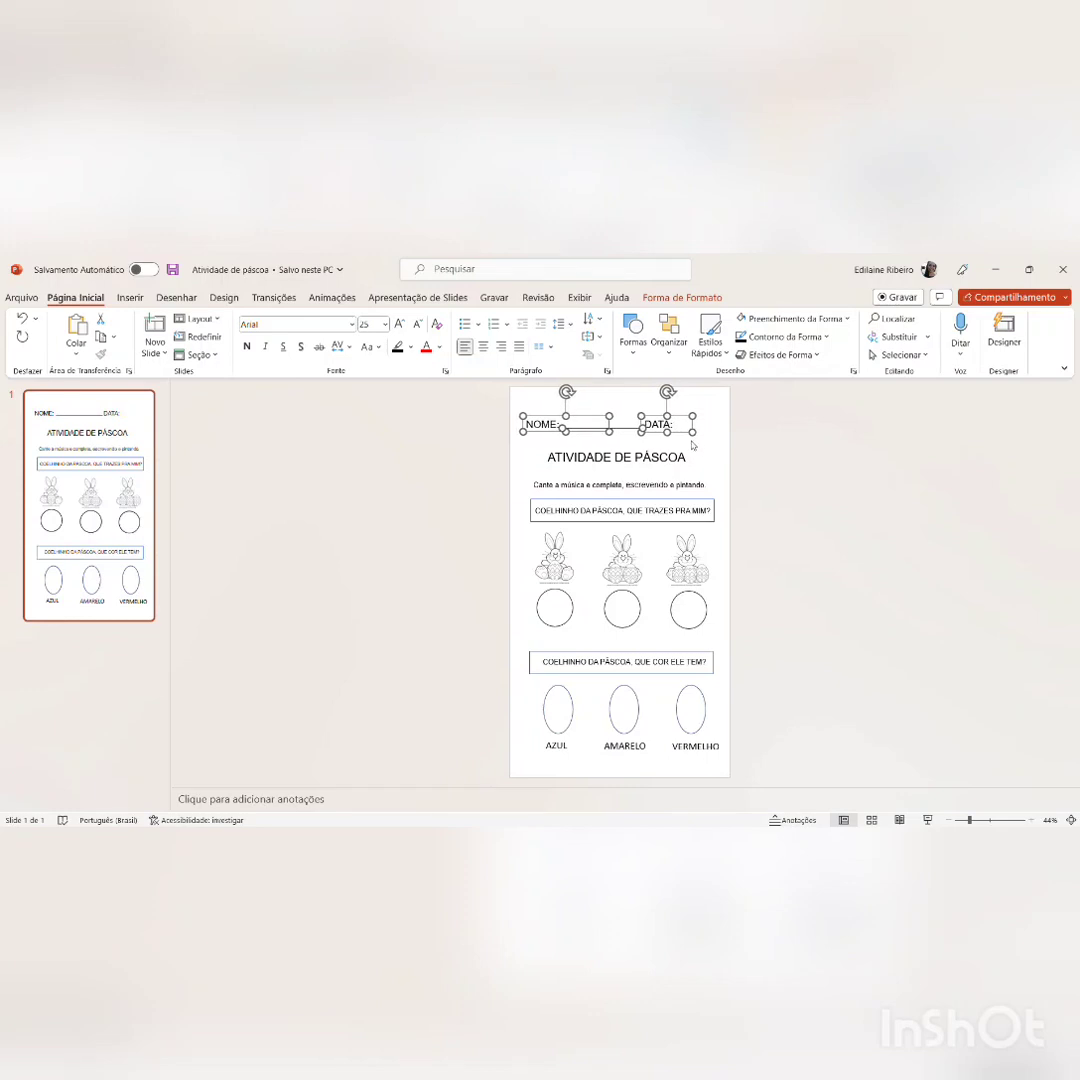
Step: Add a spaced date slash after "DATA:" in a widened text box, and insert space before the label to separate it from the name line
click(692, 446)
click(685, 432)
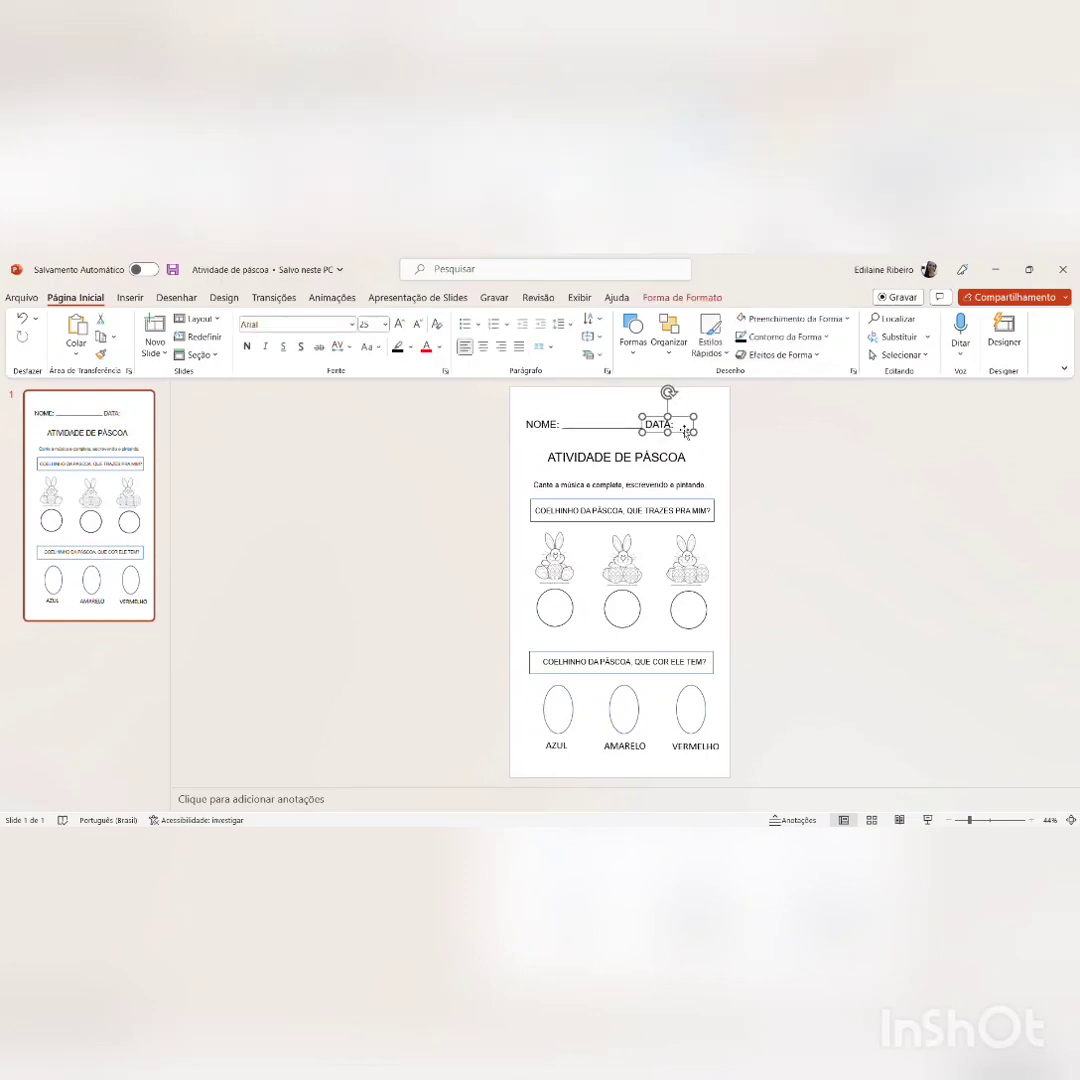
click(693, 448)
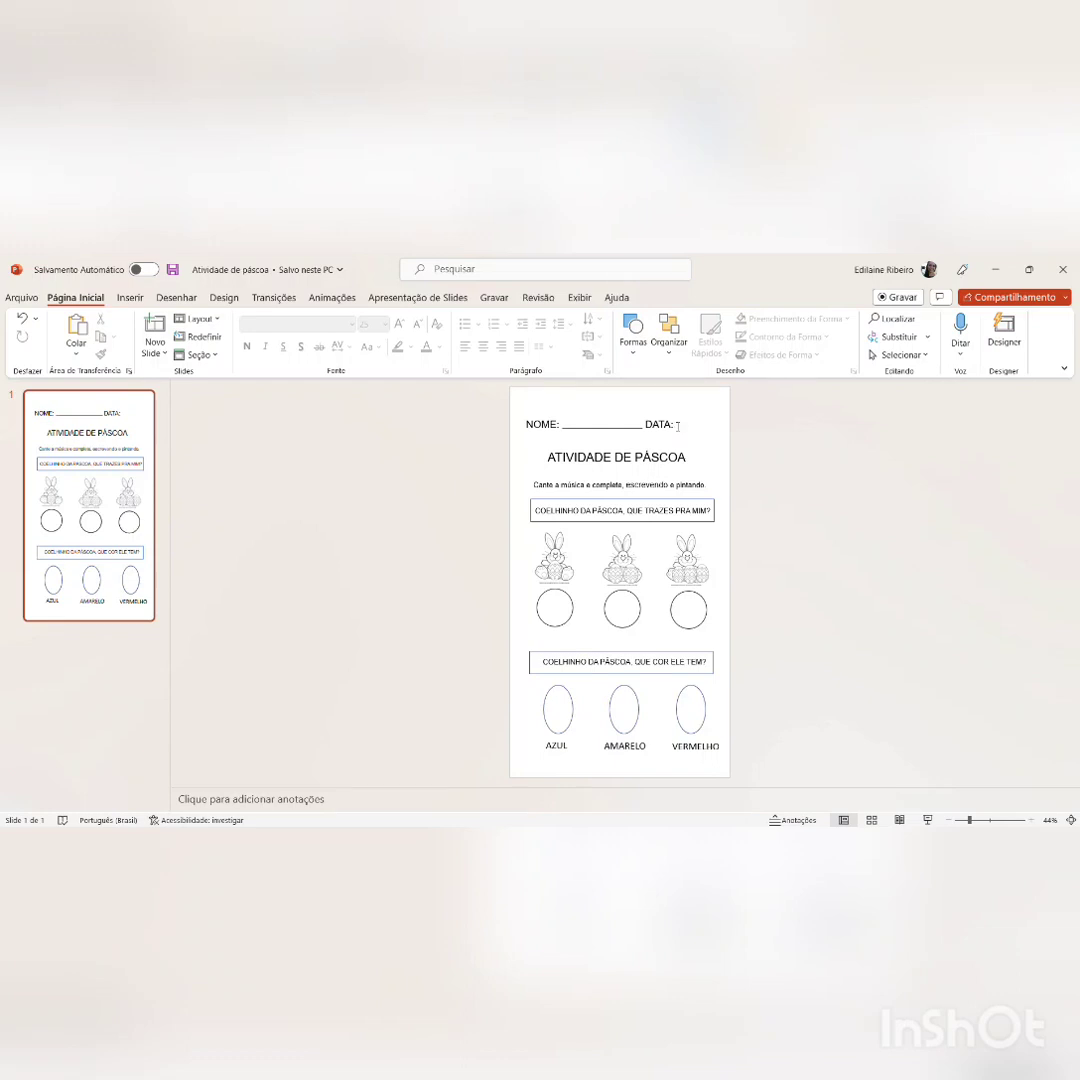
click(677, 425)
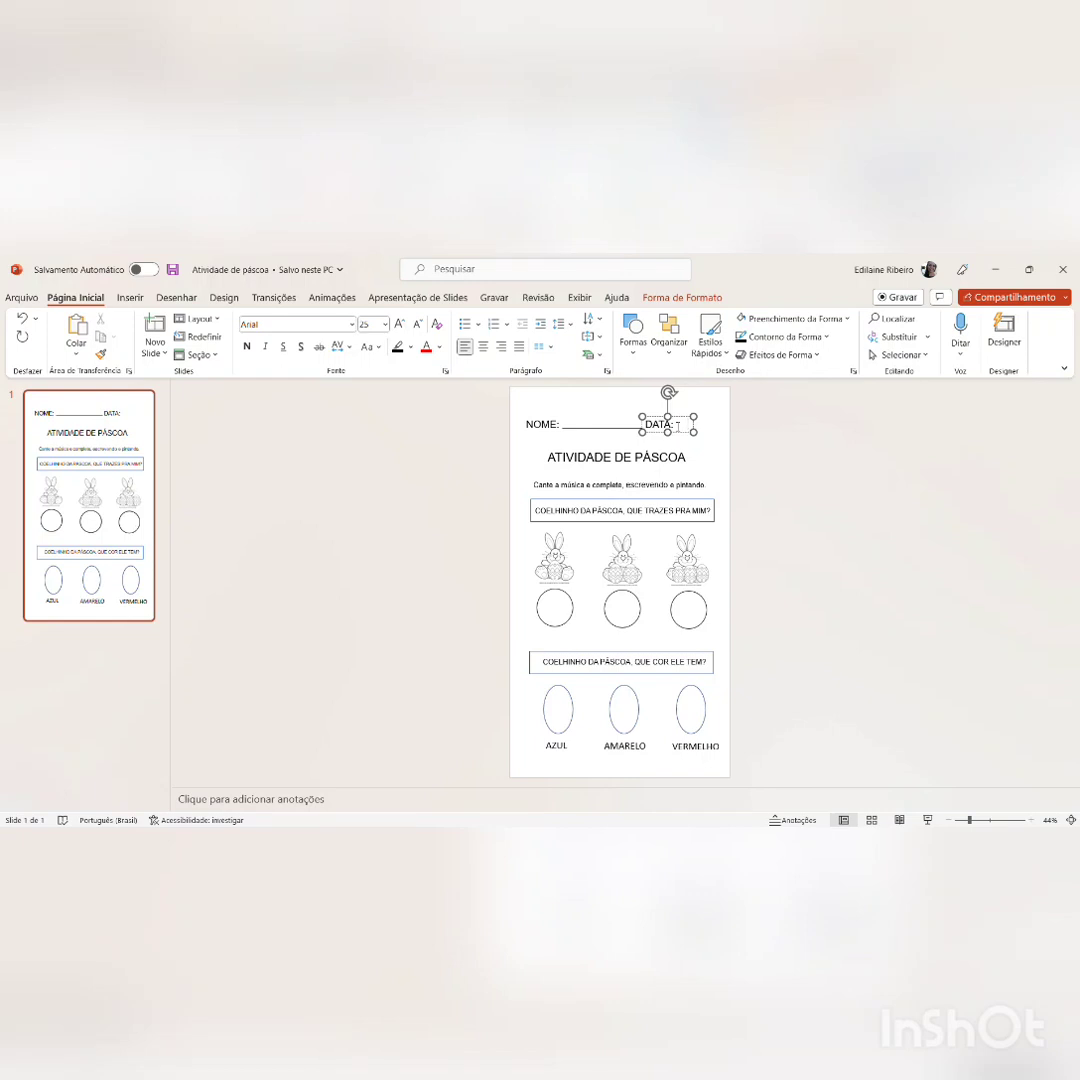
key(Return)
drag(705, 440, 722, 436)
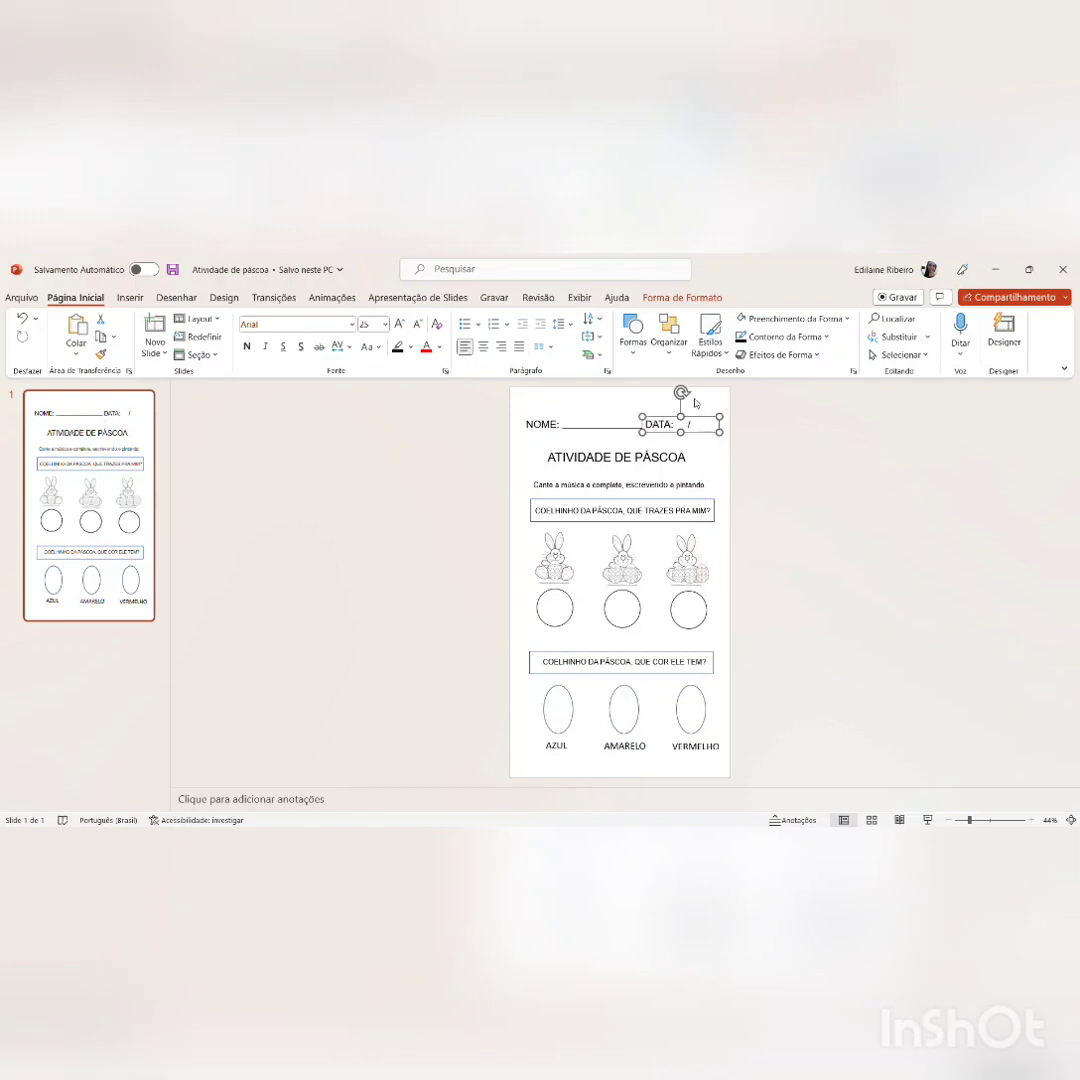
click(695, 403)
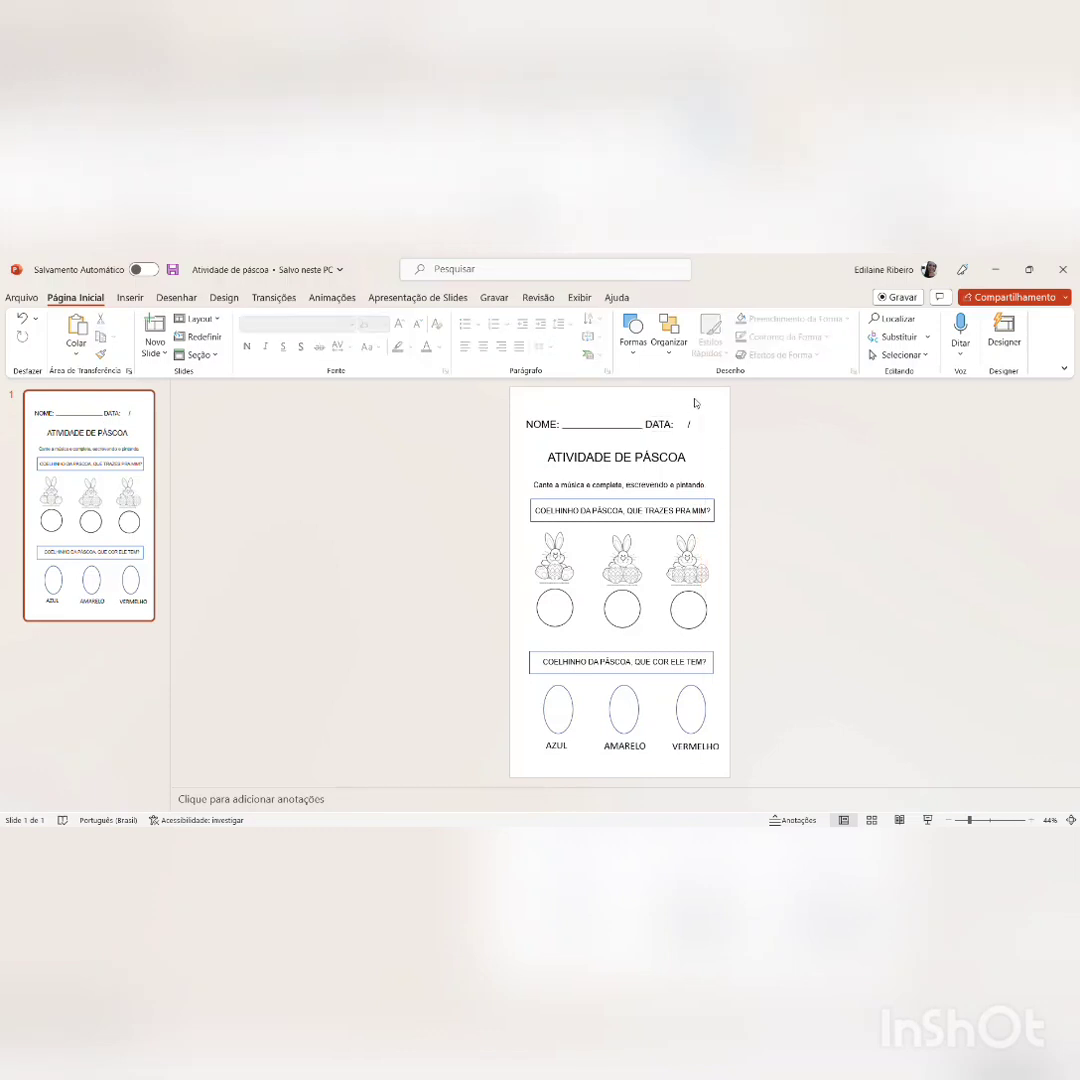
click(648, 425)
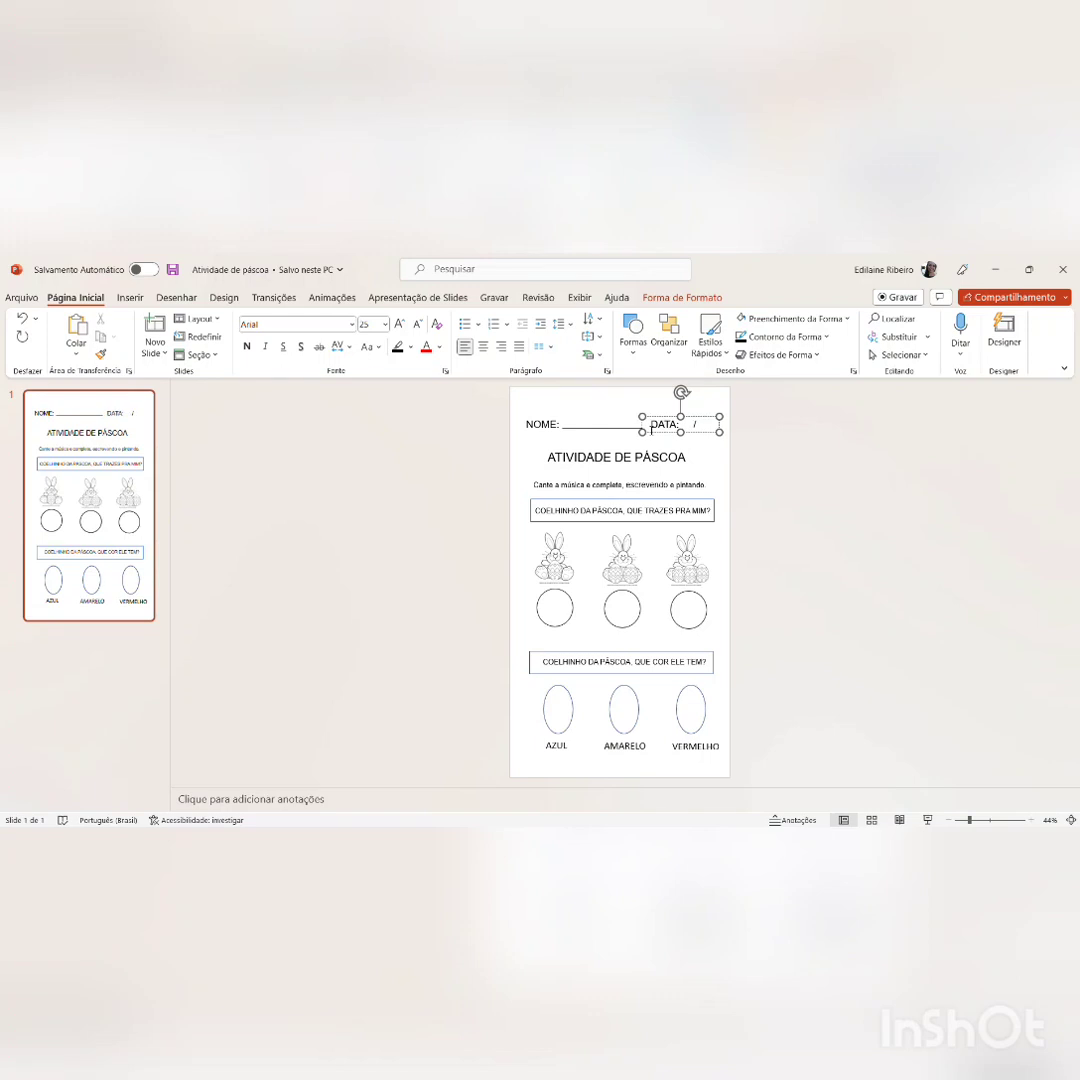
click(620, 416)
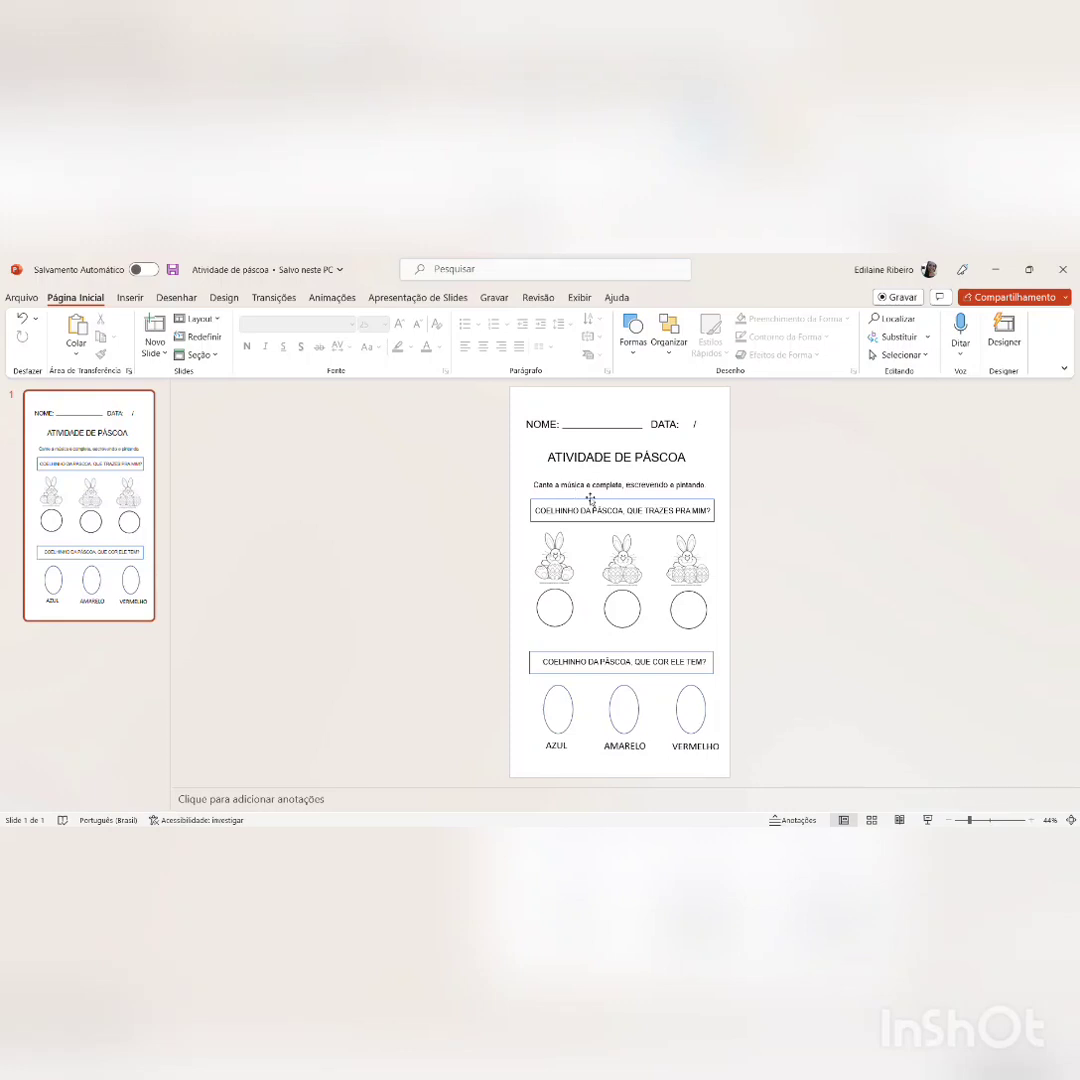
Step: Change the outlines of the three ovals above "AZUL", "AMARELO" and "VERMELHO" to black
click(567, 691)
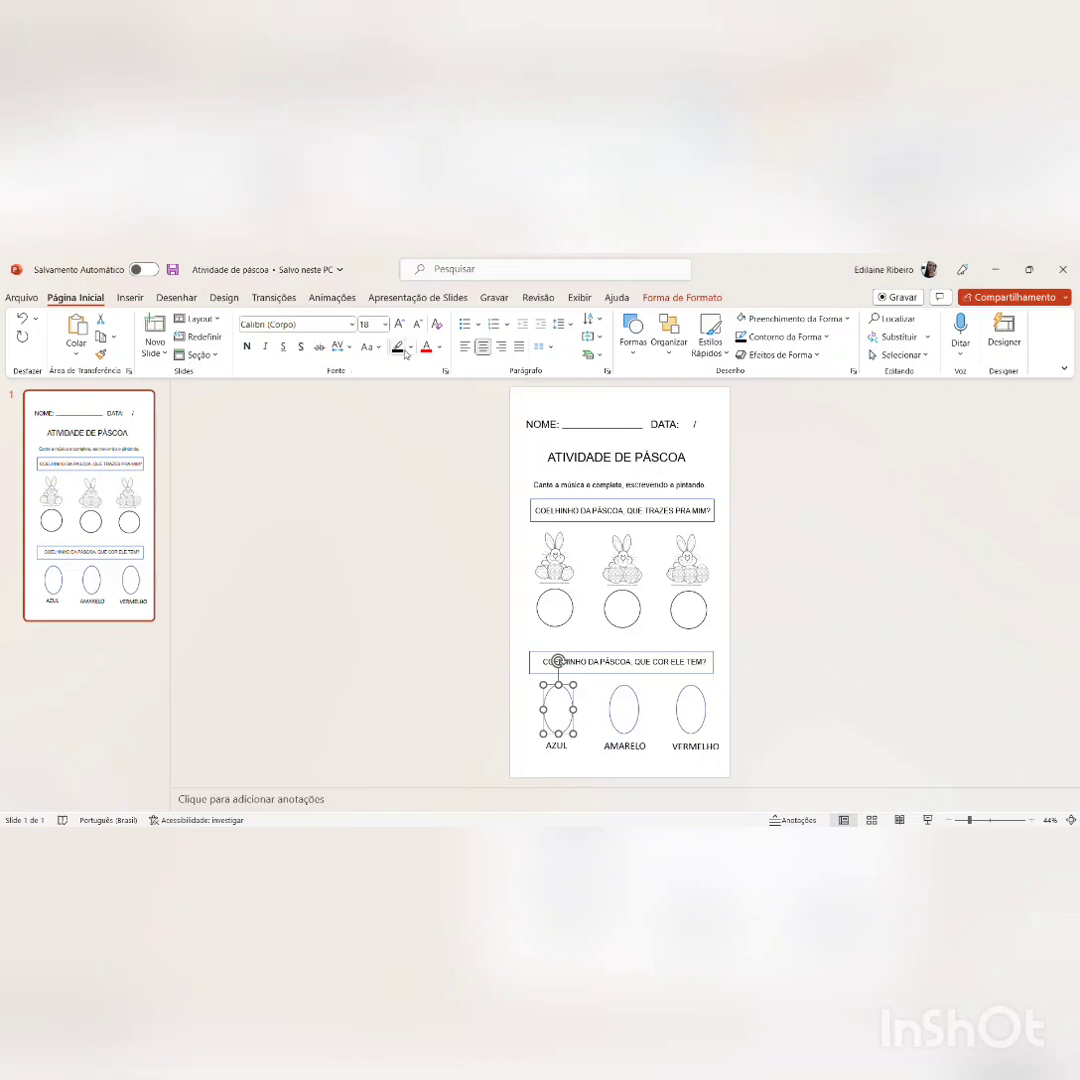
click(472, 415)
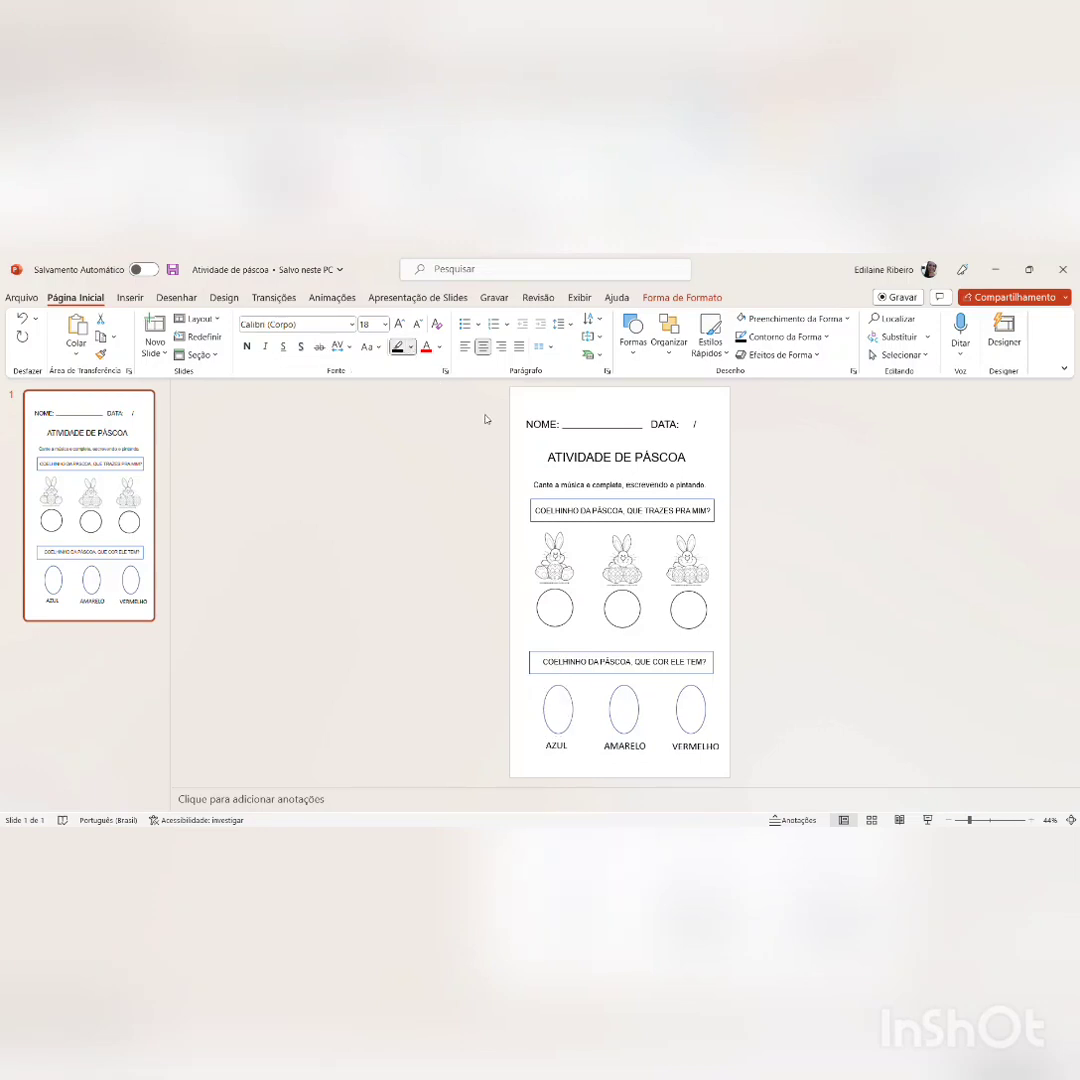
click(556, 705)
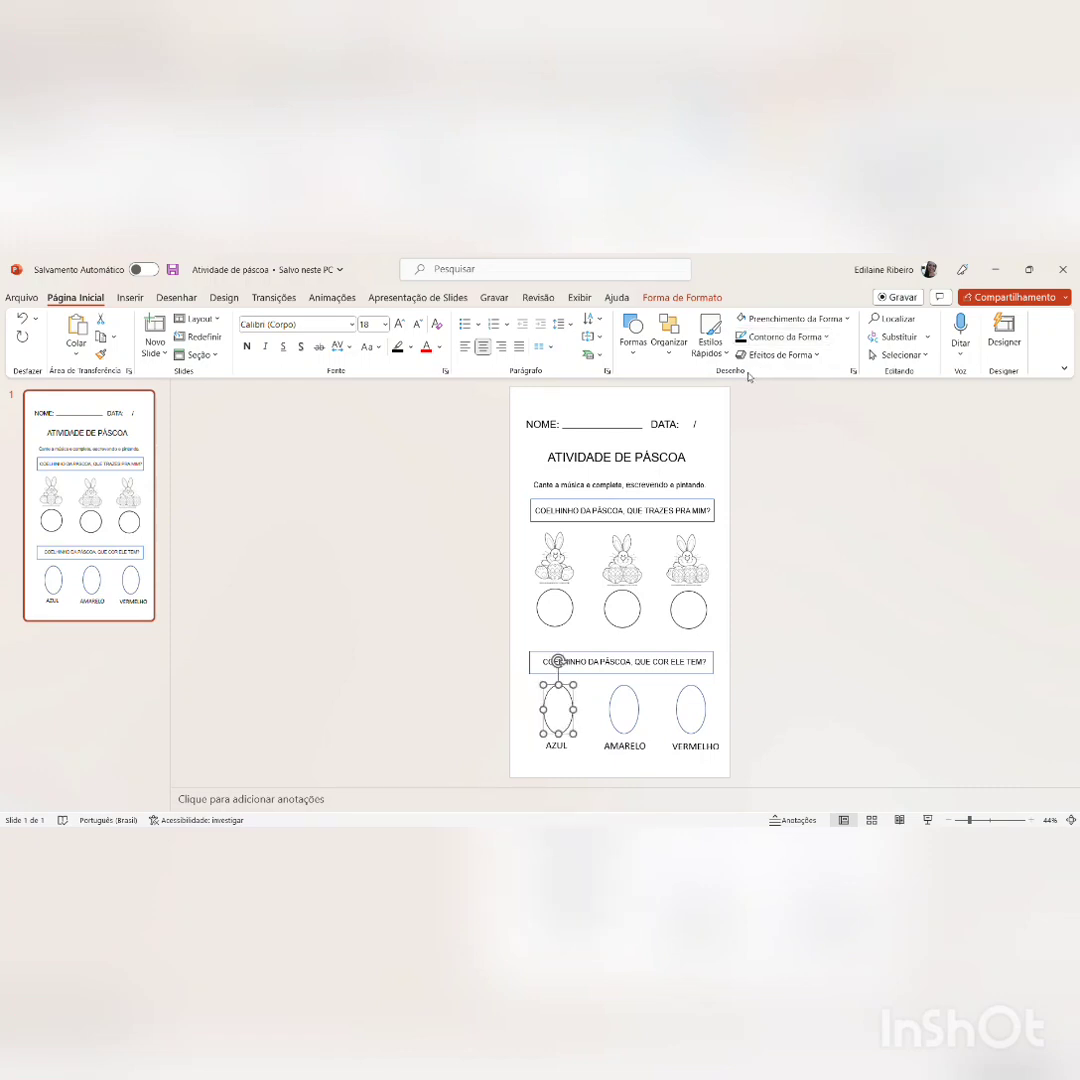
click(621, 691)
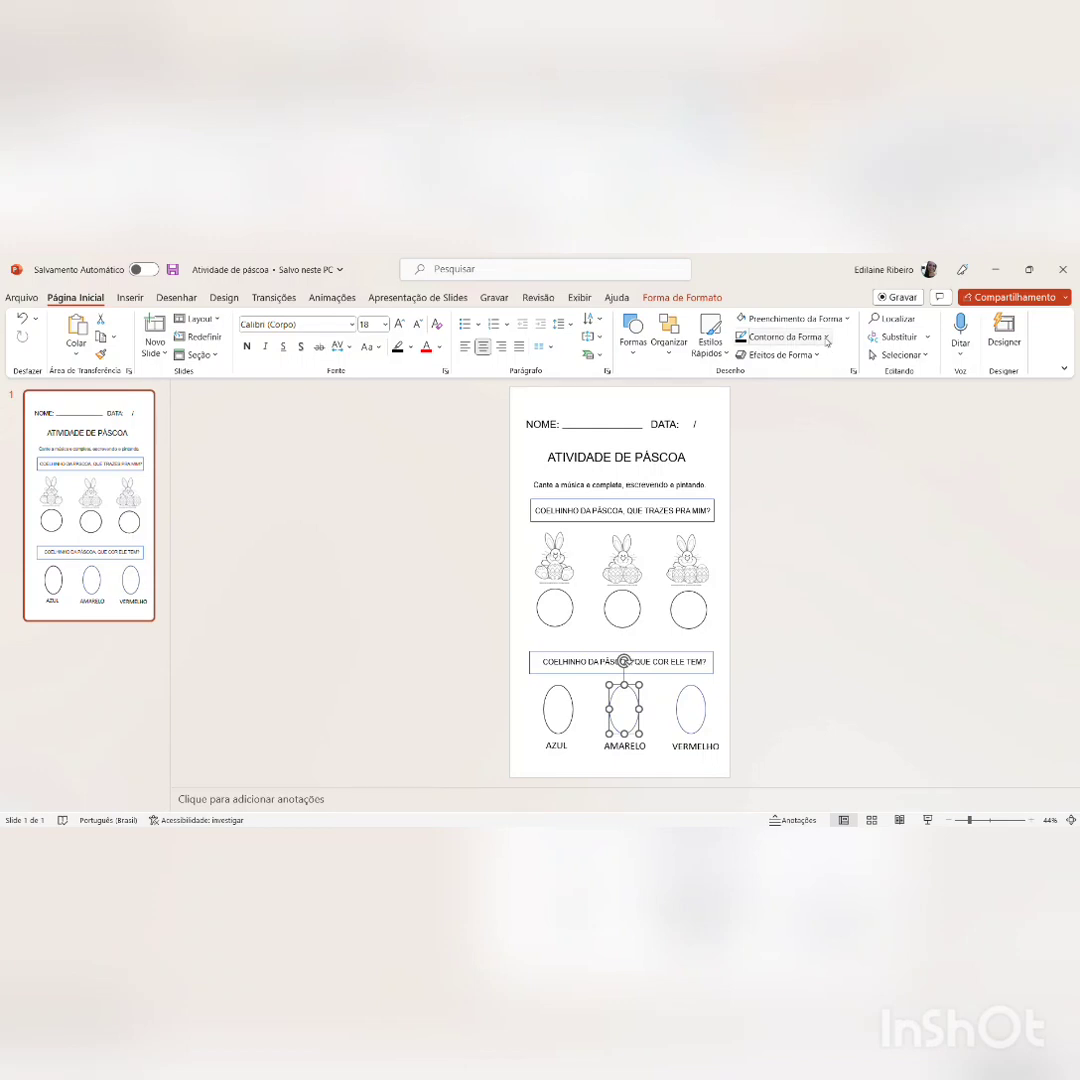
click(691, 708)
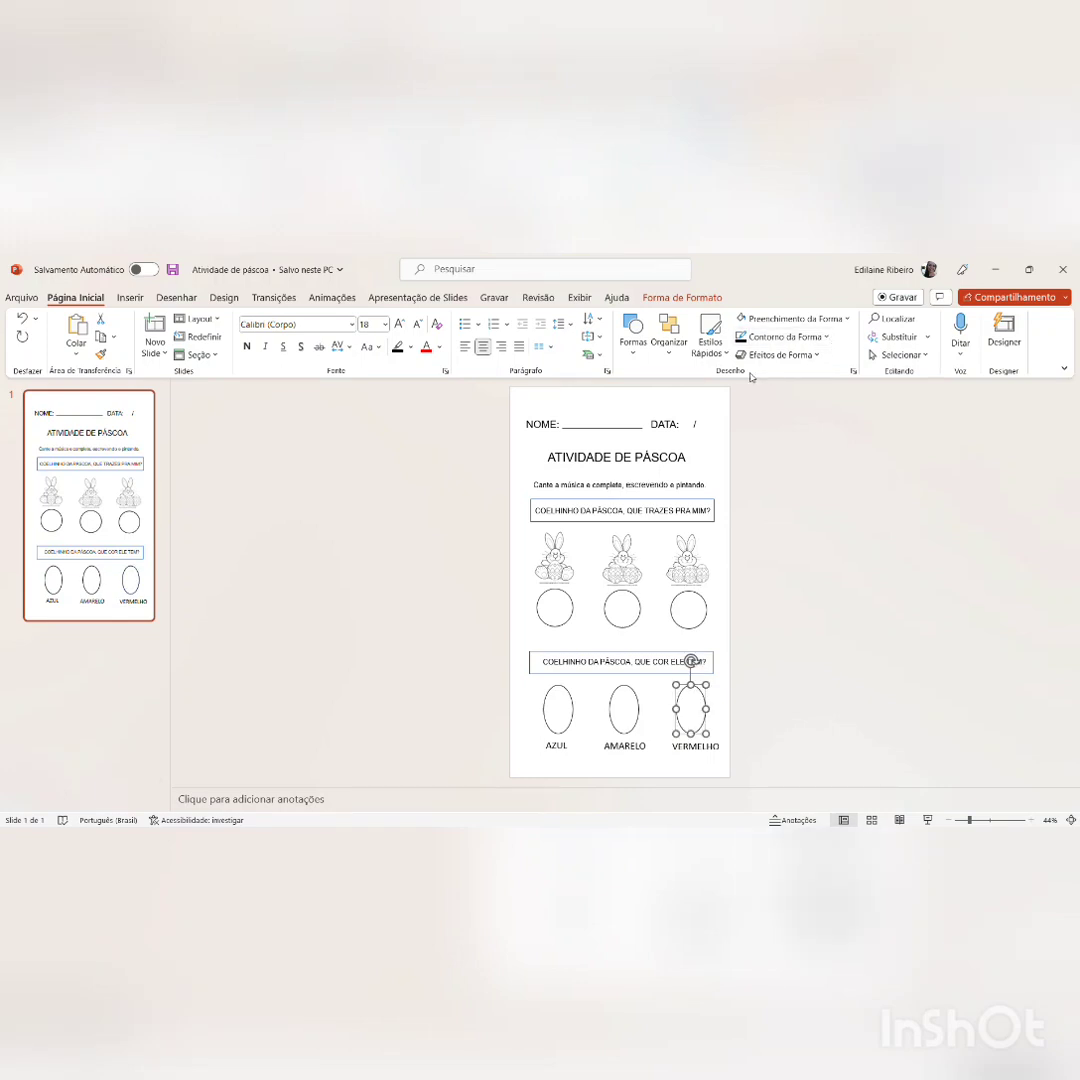
click(716, 440)
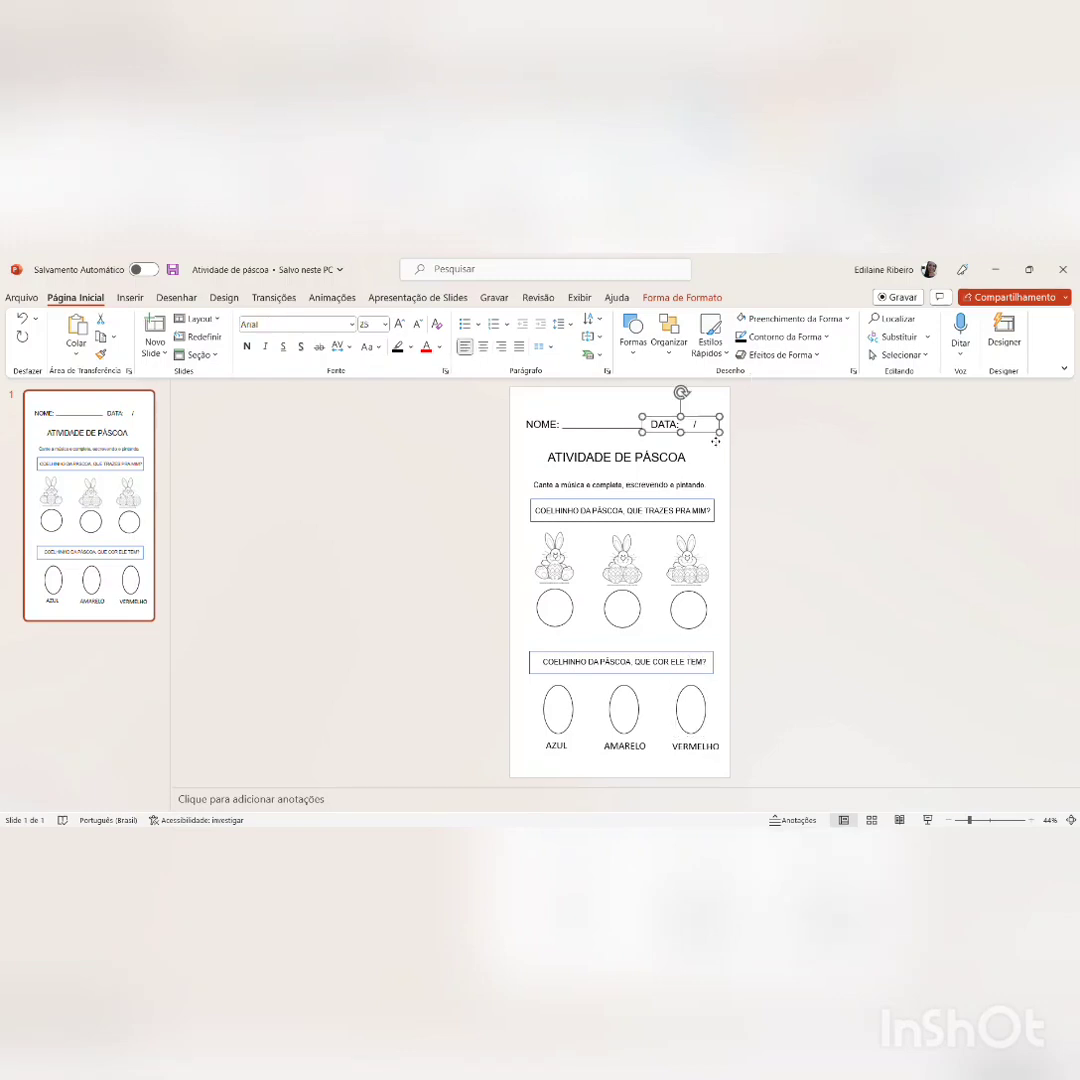
click(713, 405)
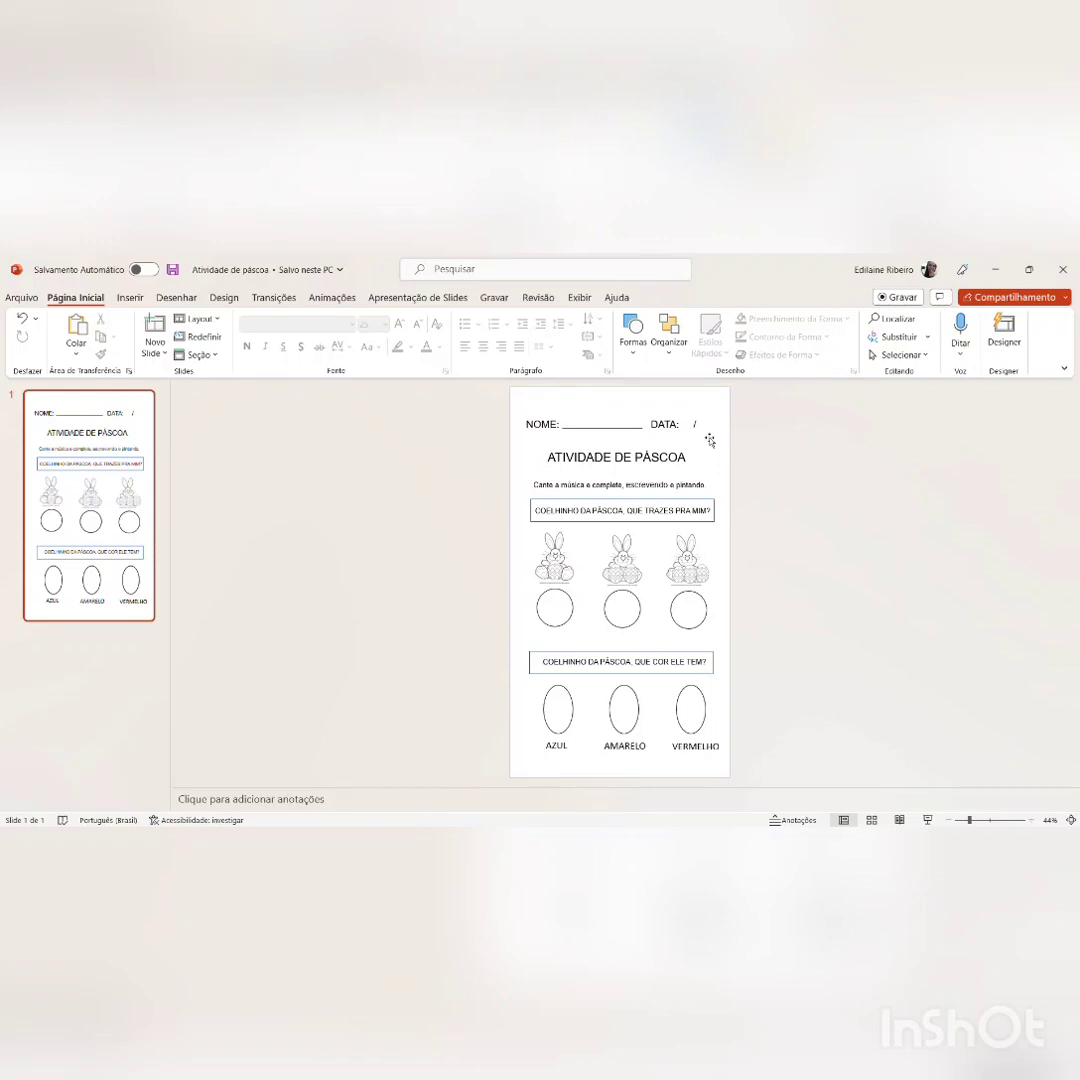
click(708, 430)
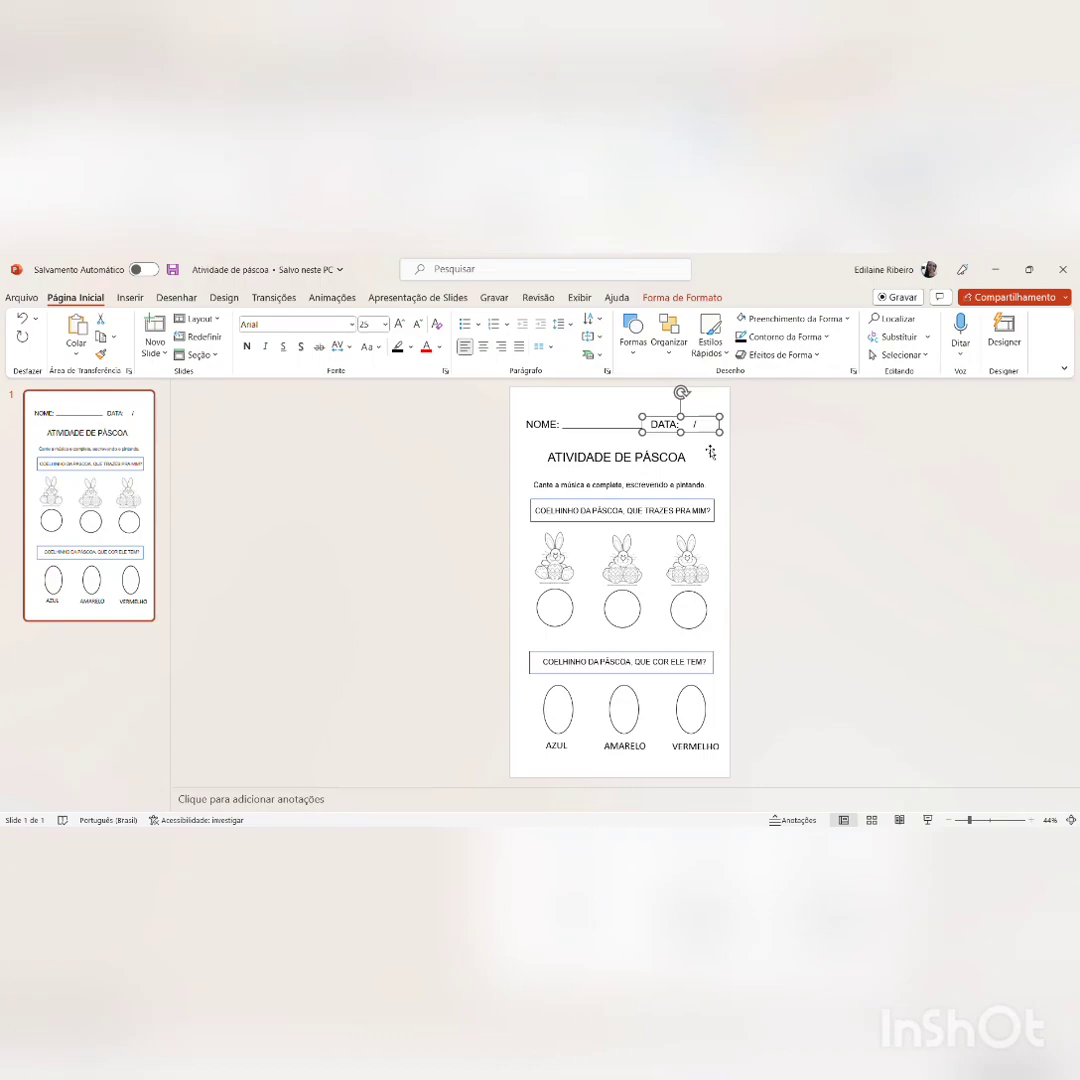